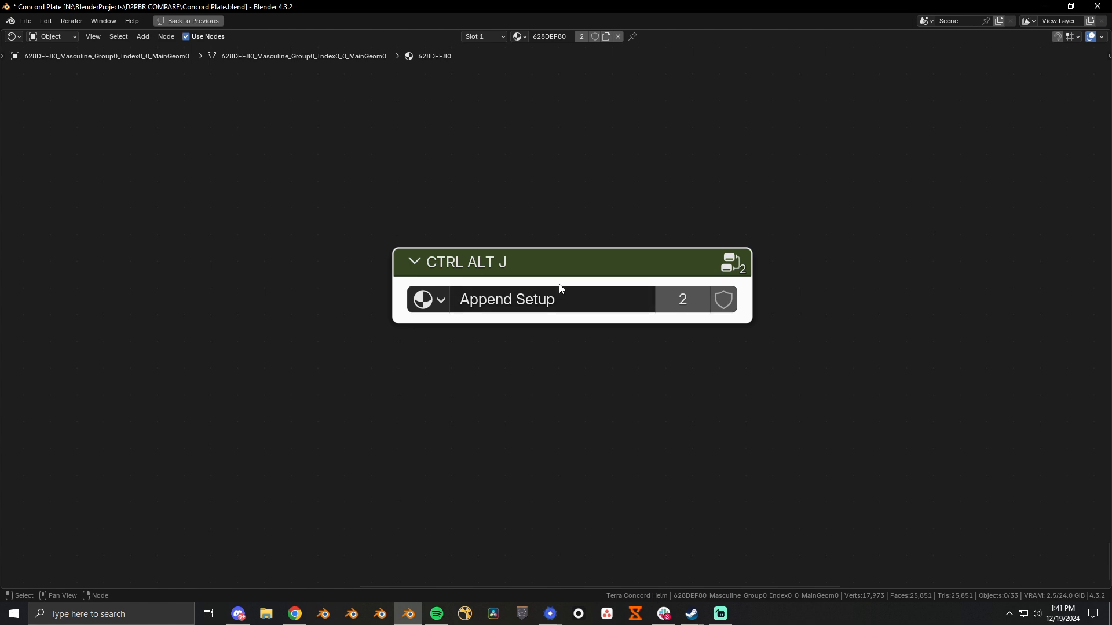
Ungroup the Append Setup node into its separate nodes and collapse the DETAIL CONTROLLER V12 node
scroll(560, 288, "down", 3)
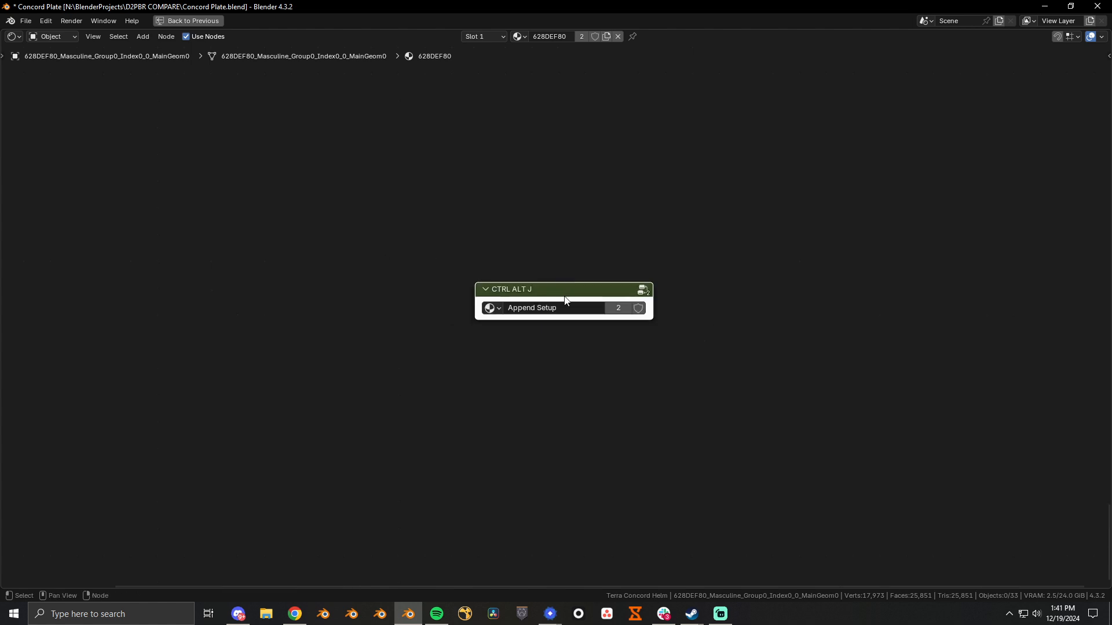
key("ctrl+alt+j")
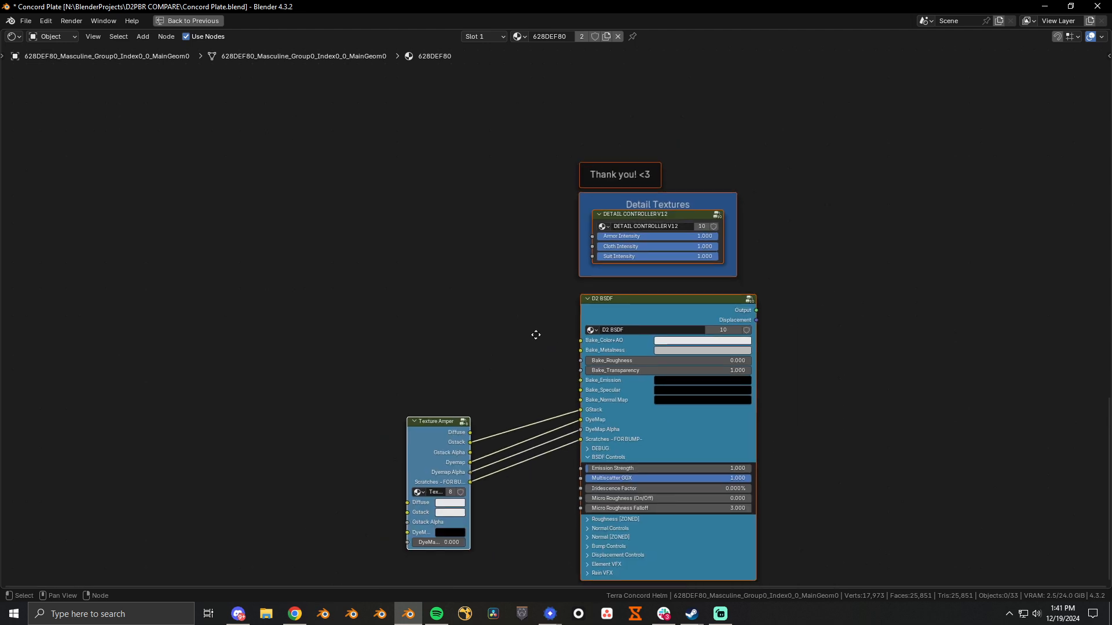
left_click(458, 239)
scroll(595, 181, "up", 1)
left_click(575, 113)
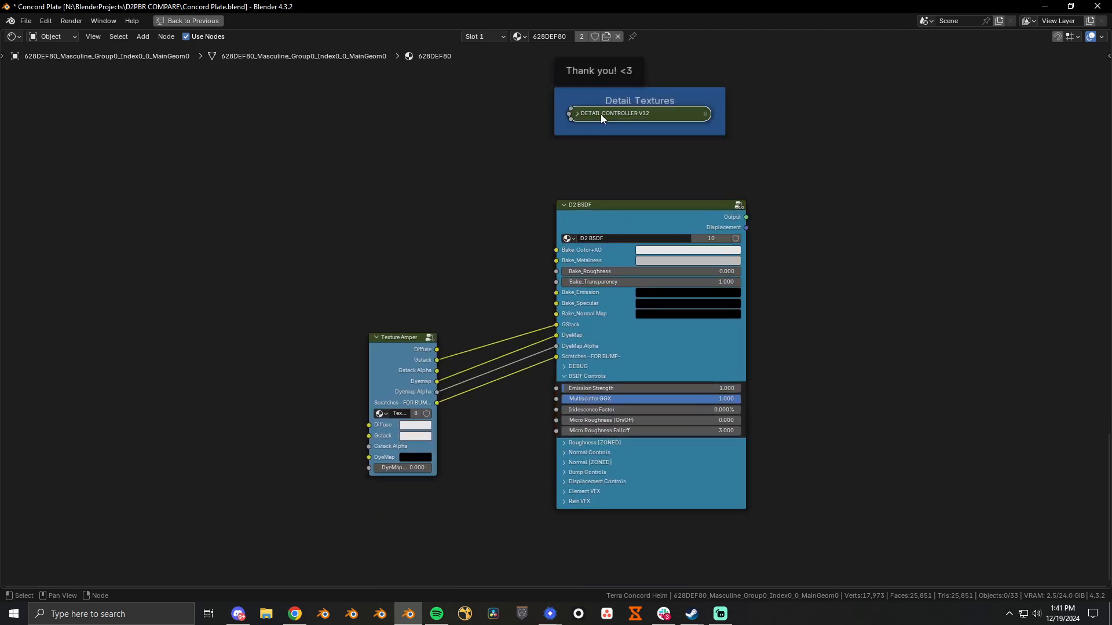
Examine the armor and cloth detail textures inside the DETAIL CONTROLLER V12 group, including the folder offered for the armor image
left_click(575, 114)
key("Tab")
left_click(538, 152)
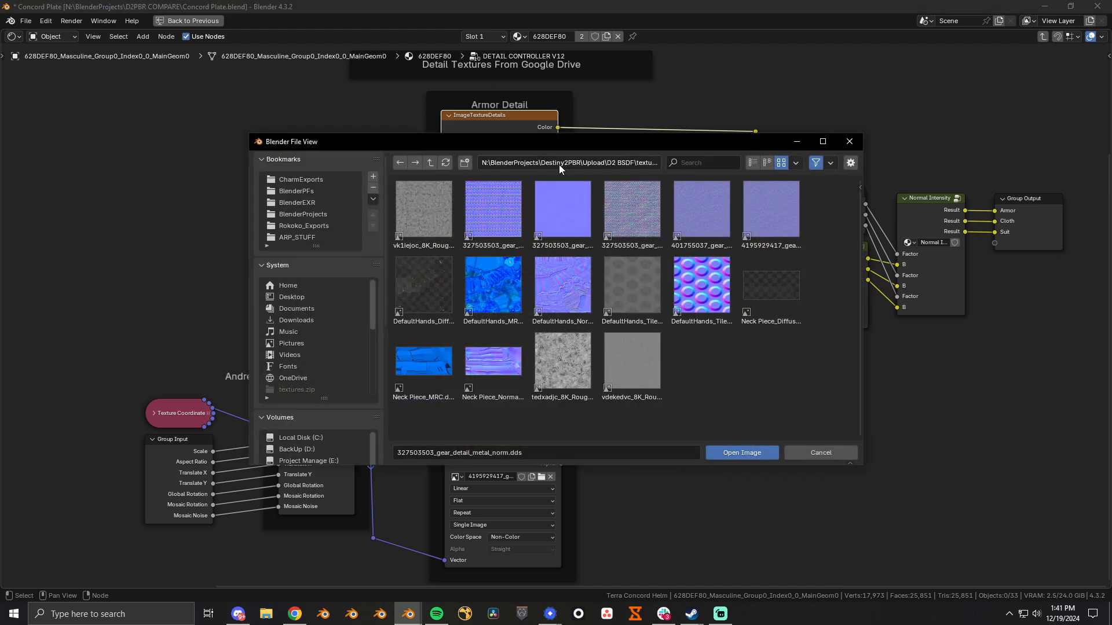
left_click(834, 454)
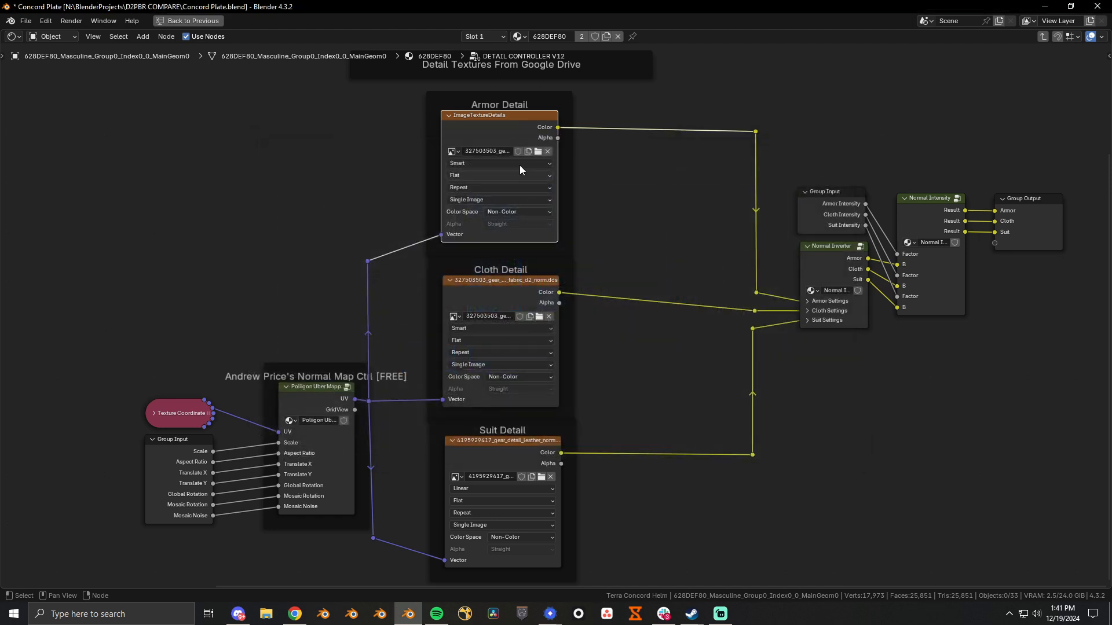
left_click(503, 296)
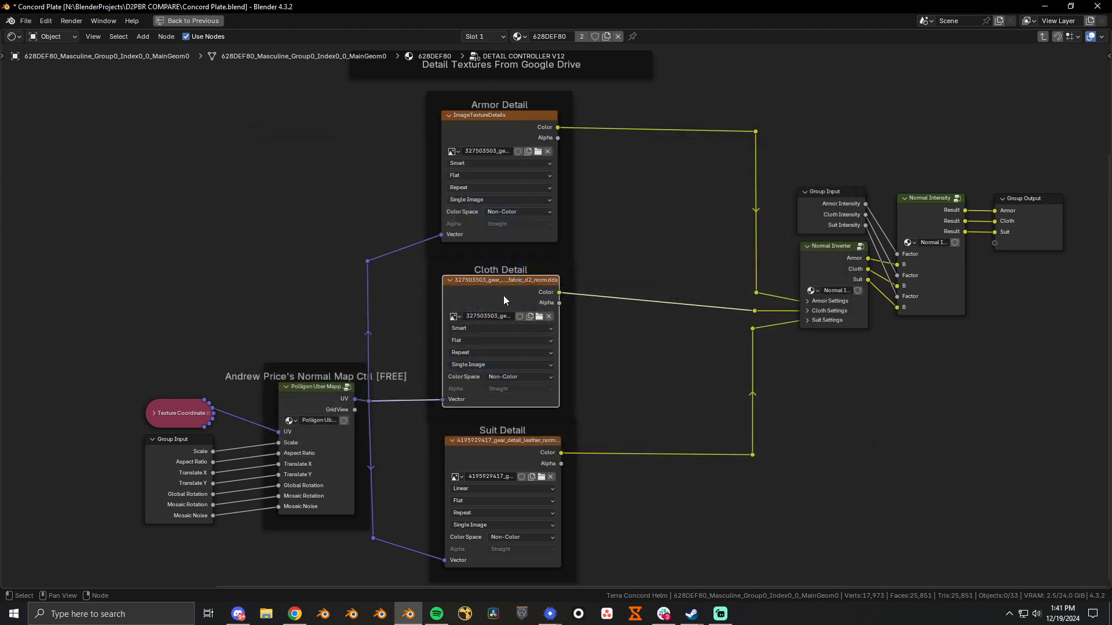
left_click(650, 251)
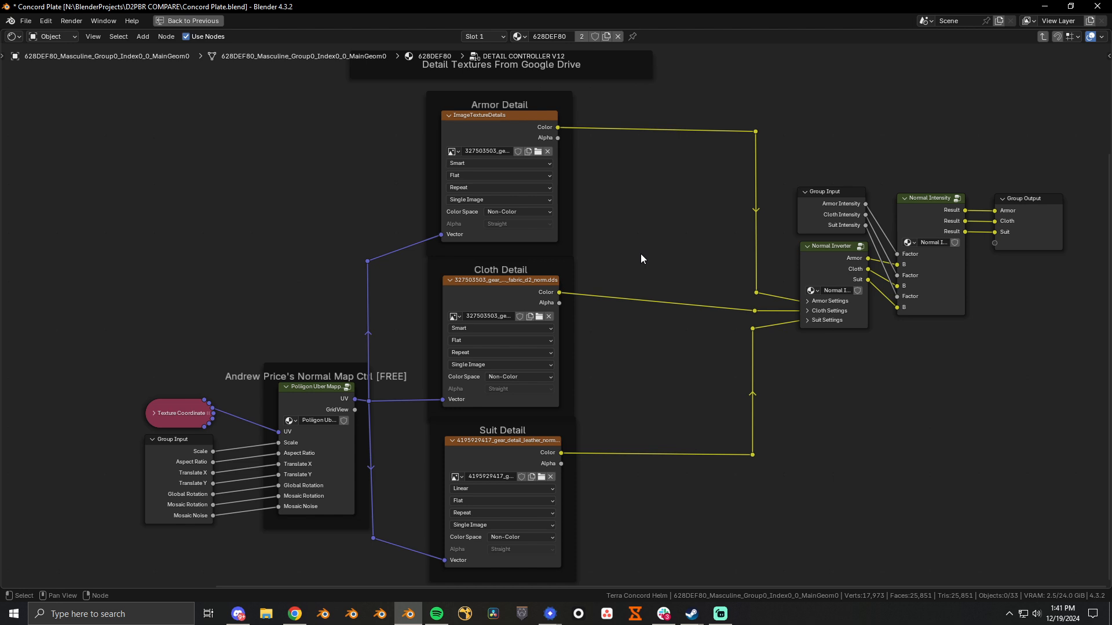
key("Tab")
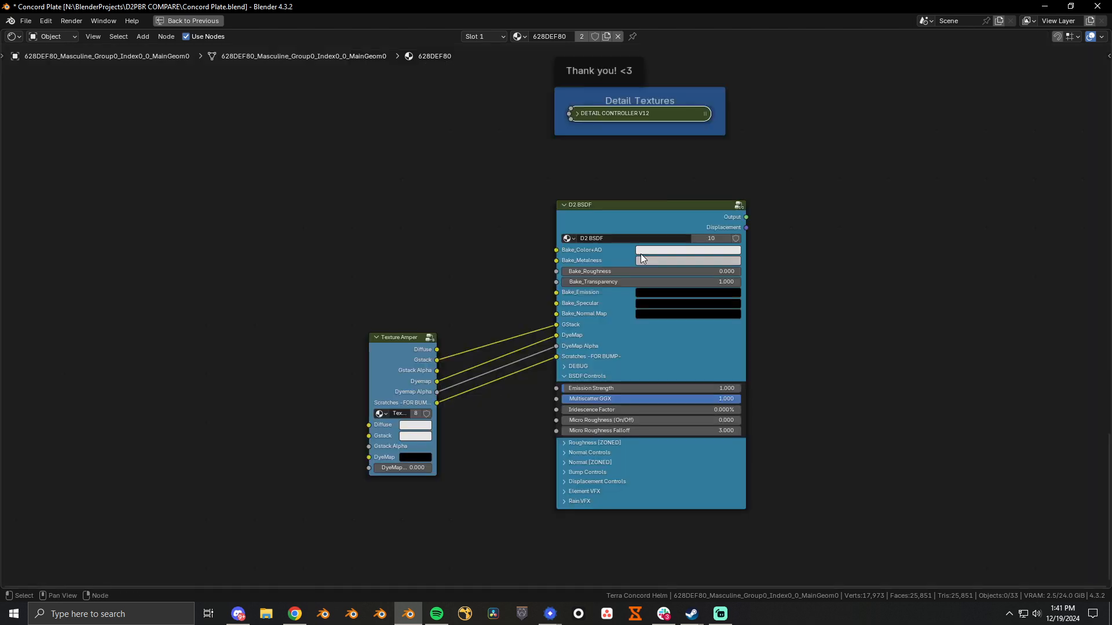
key("Tab")
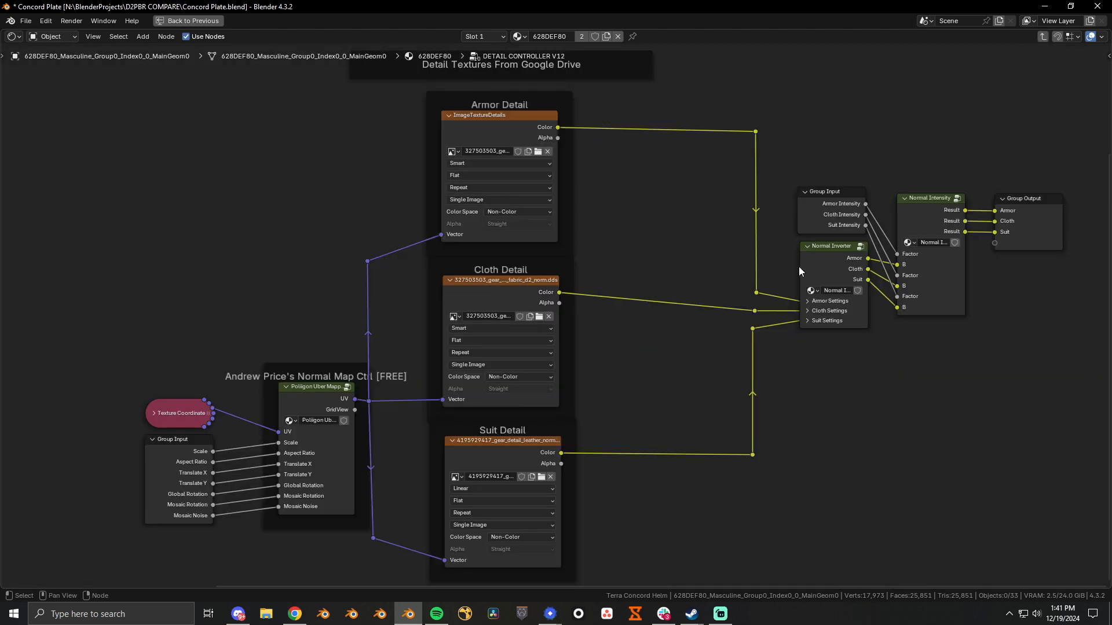
Look inside the Normal Inverter group and return to the DETAIL CONTROLLER V12 group
left_click(820, 262)
key("Tab")
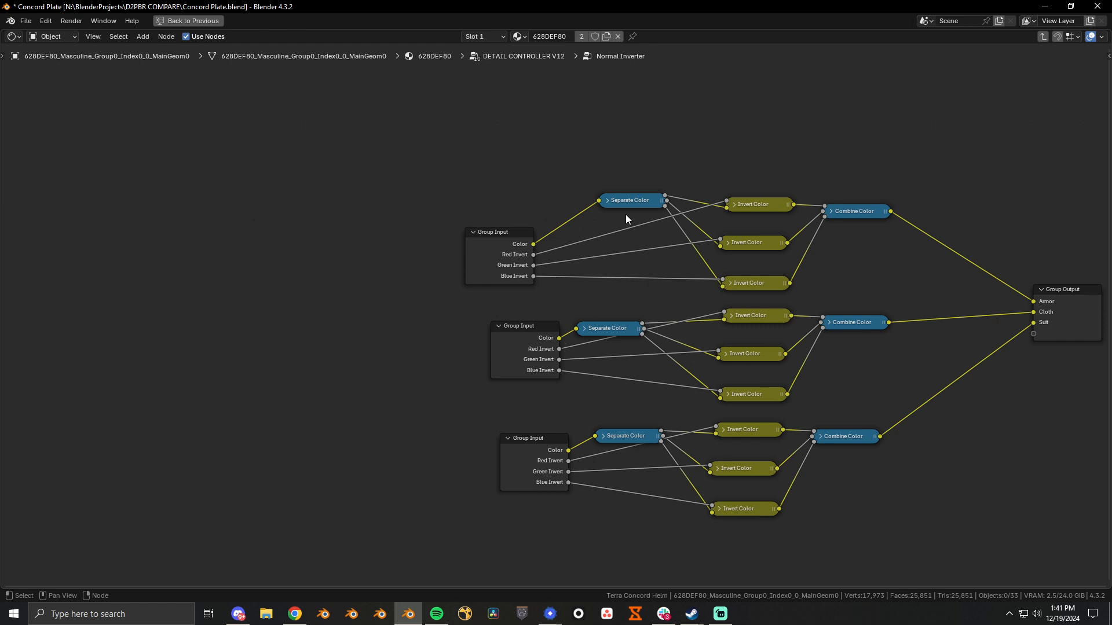
key("Tab")
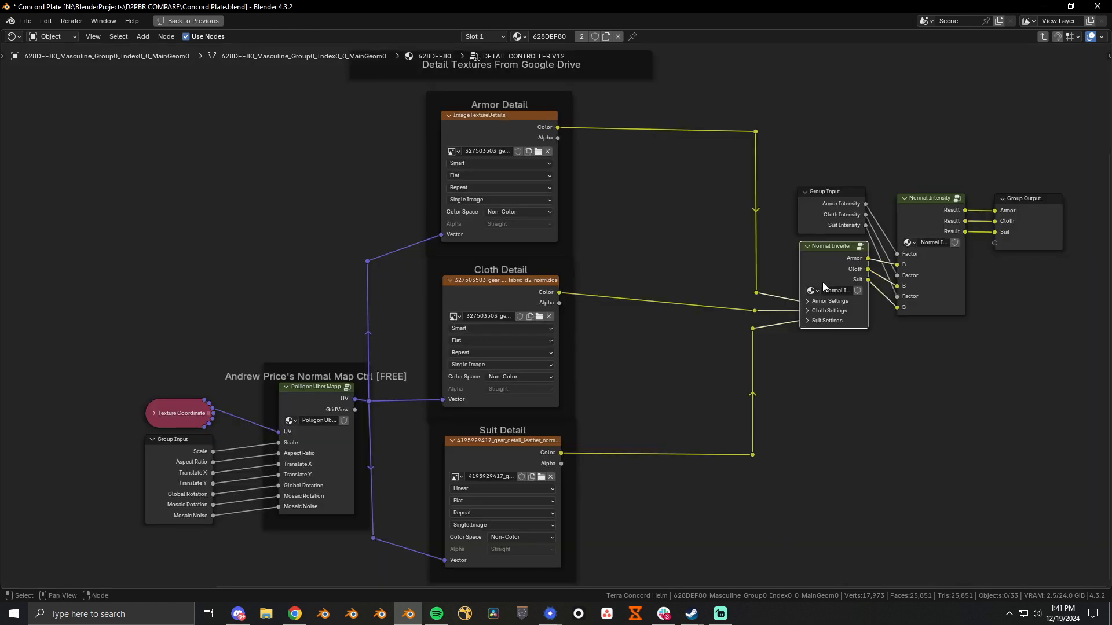
Examine the Normal Inverter's Armor, Cloth and Suit Settings in turn, trying out the green invert values for armor and cloth
left_click(813, 301)
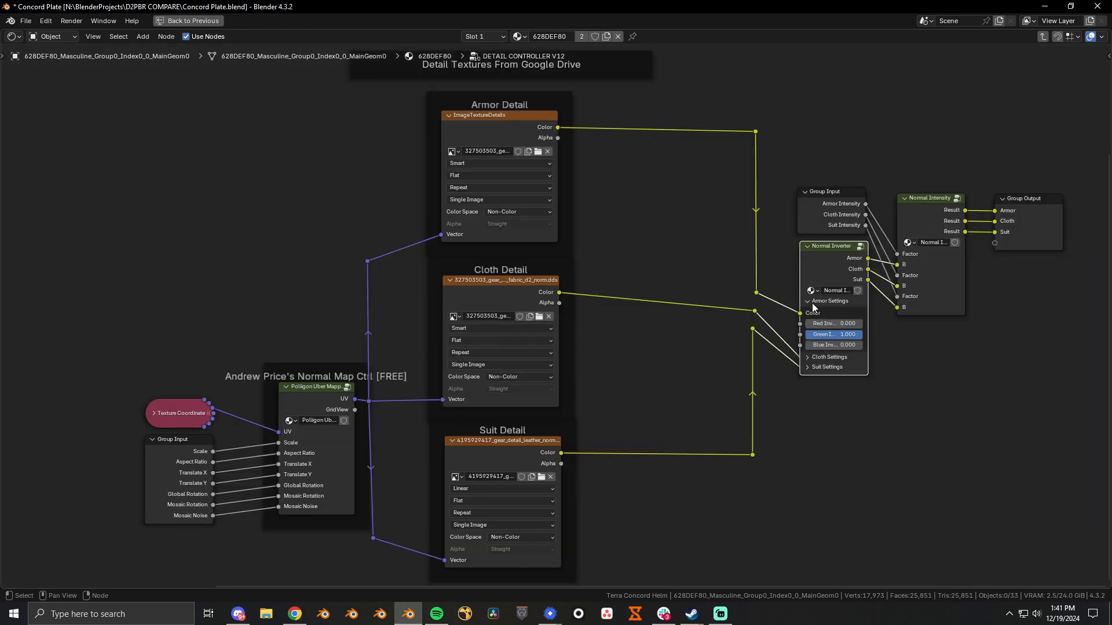
left_click_drag(848, 335, 828, 335)
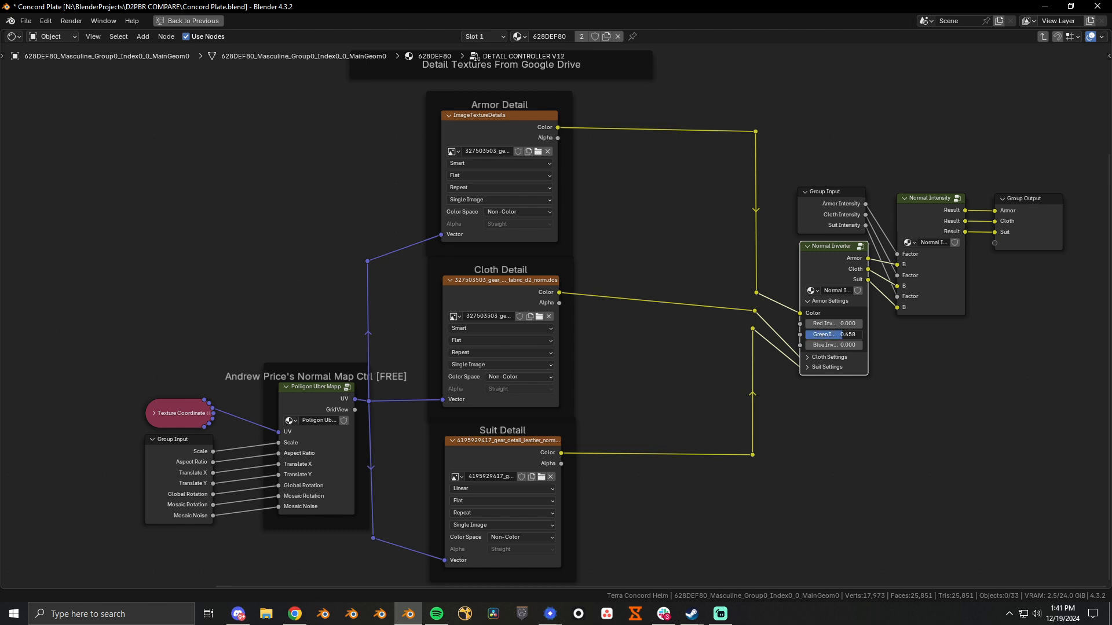
left_click(821, 301)
left_click(823, 313)
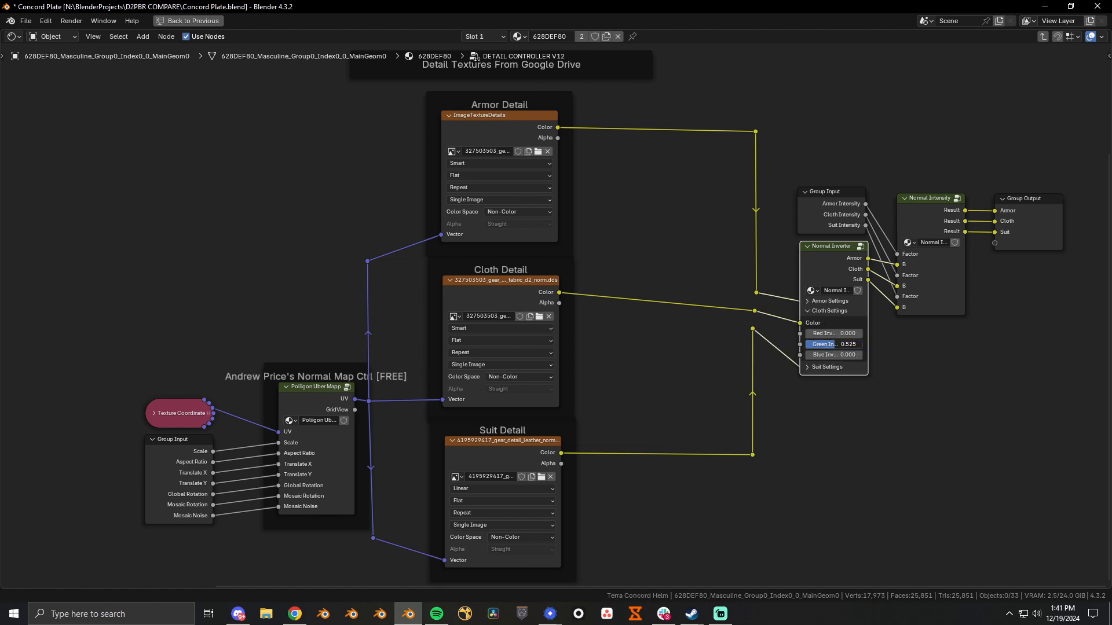
left_click(822, 311)
left_click(823, 320)
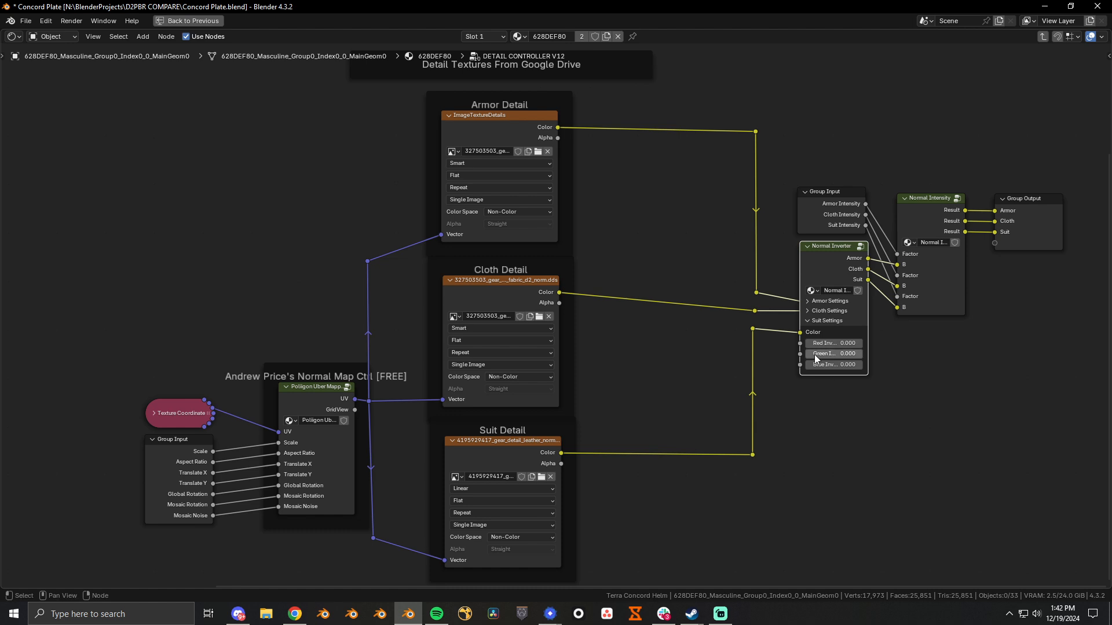
left_click(823, 320)
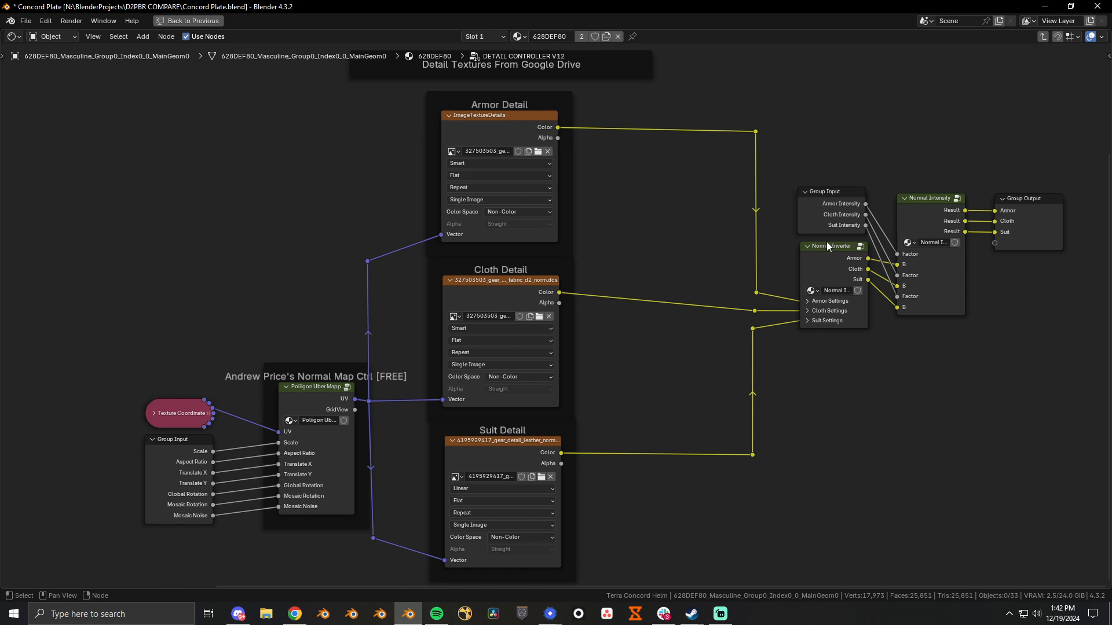
left_click(831, 282)
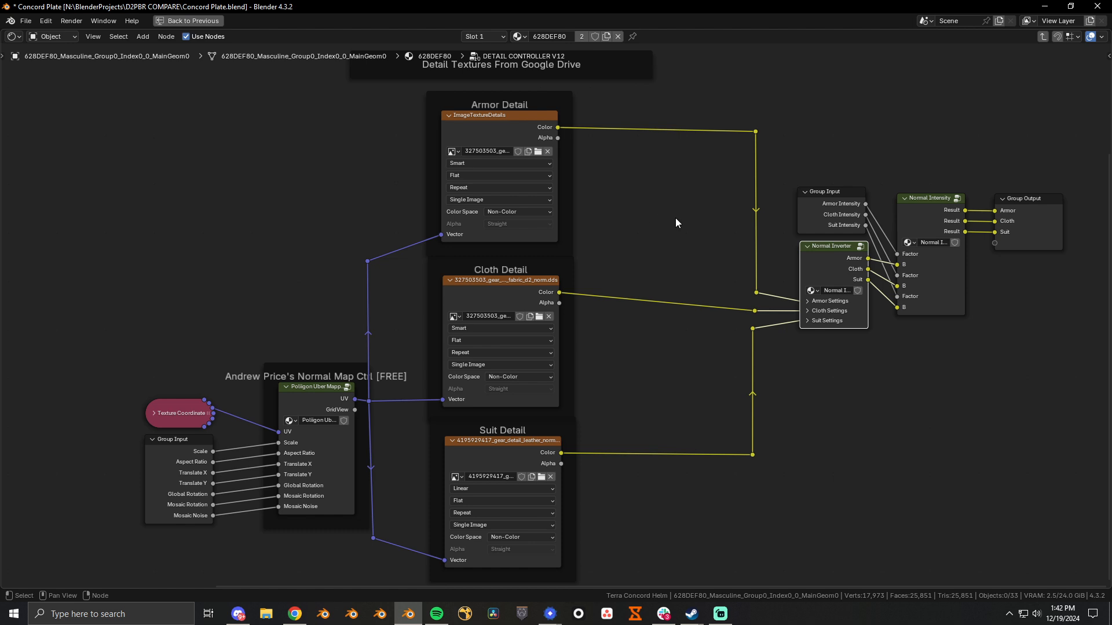
Return to the material's main node tree and move the Texture Amper node farther to the left of the D2 BSDF node
key("Tab")
left_click_drag(369, 399, 275, 405)
middle_click_drag(623, 348, 564, 275)
scroll(525, 310, "up", 3)
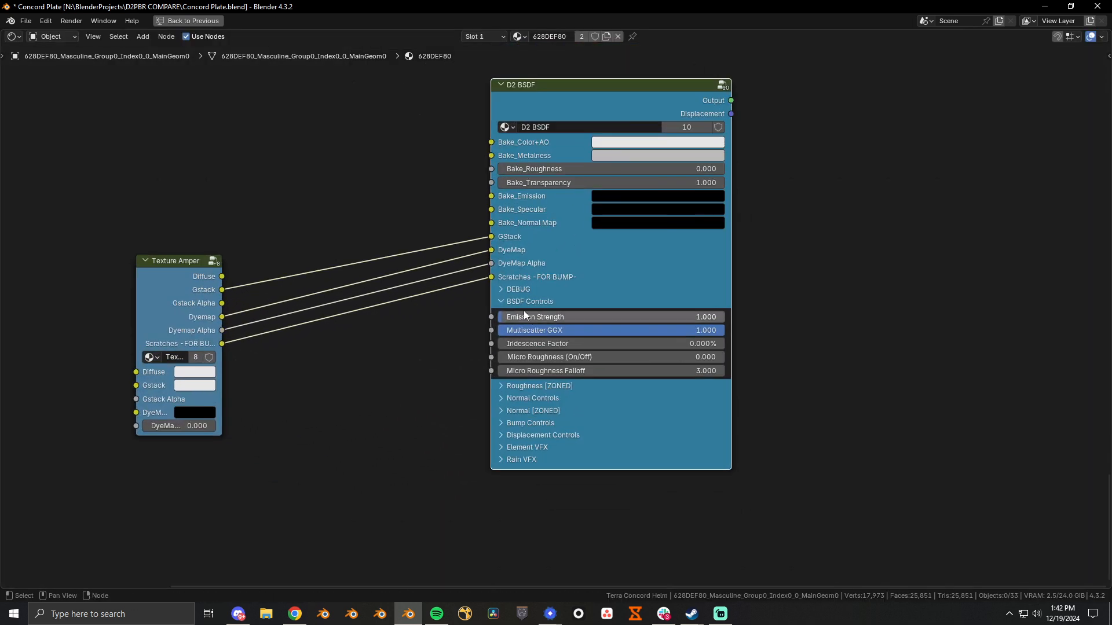
Examine the D2 BSDF node's DEBUG outputs, trying out a link pulled from the Specular output
left_click(518, 290)
middle_click_drag(731, 393, 695, 358)
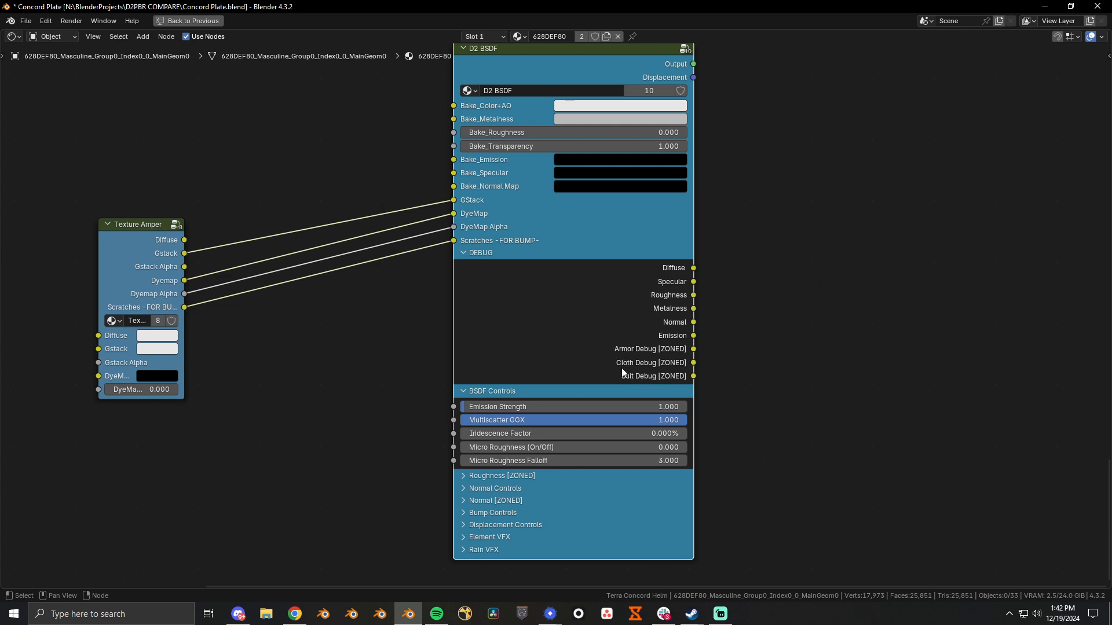
left_click(478, 254)
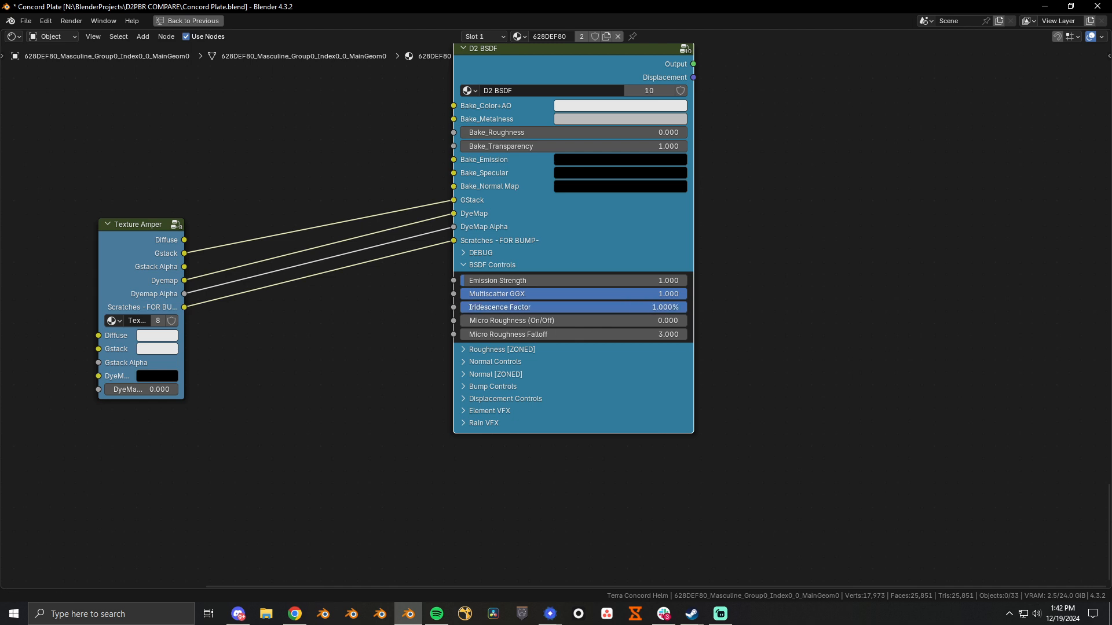
left_click(487, 255)
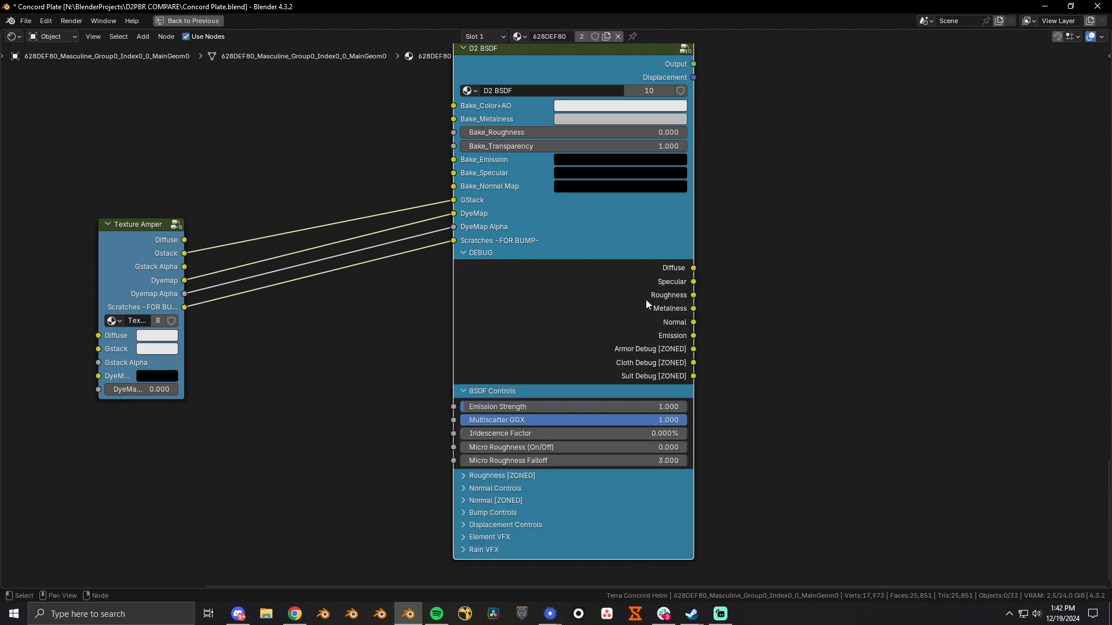
left_click_drag(693, 282, 825, 271)
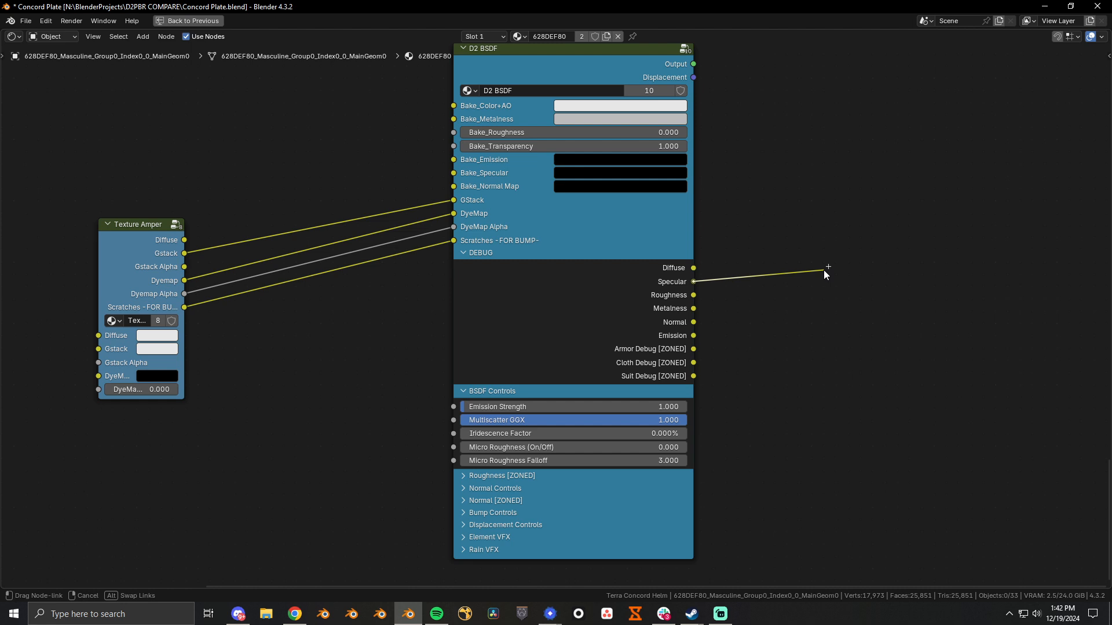
left_click_drag(824, 270, 801, 286)
right_click(802, 286)
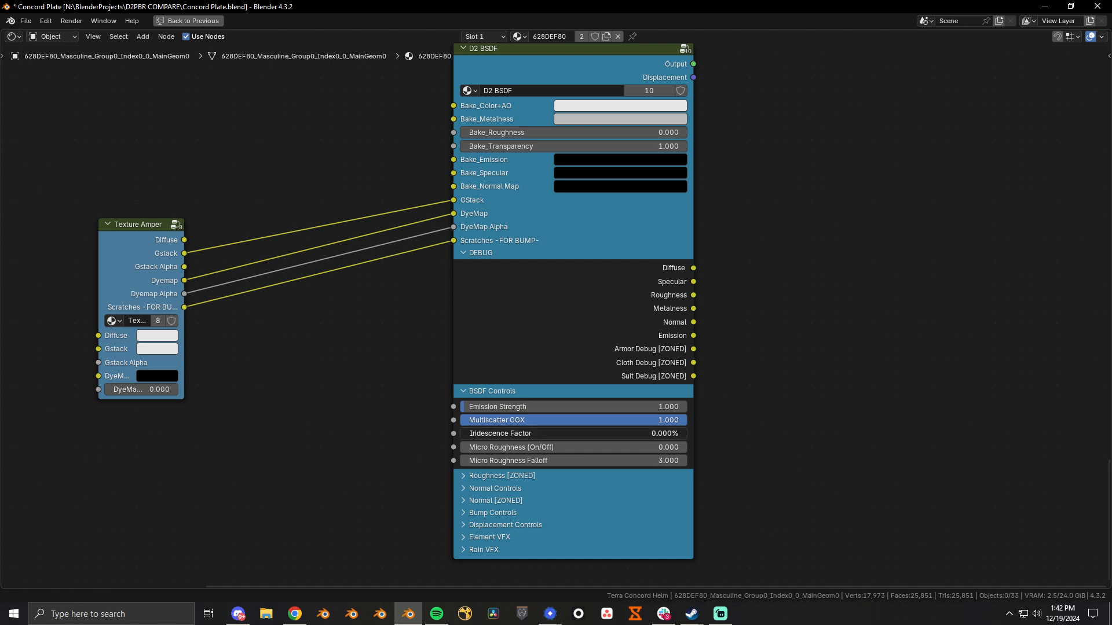
left_click(478, 255)
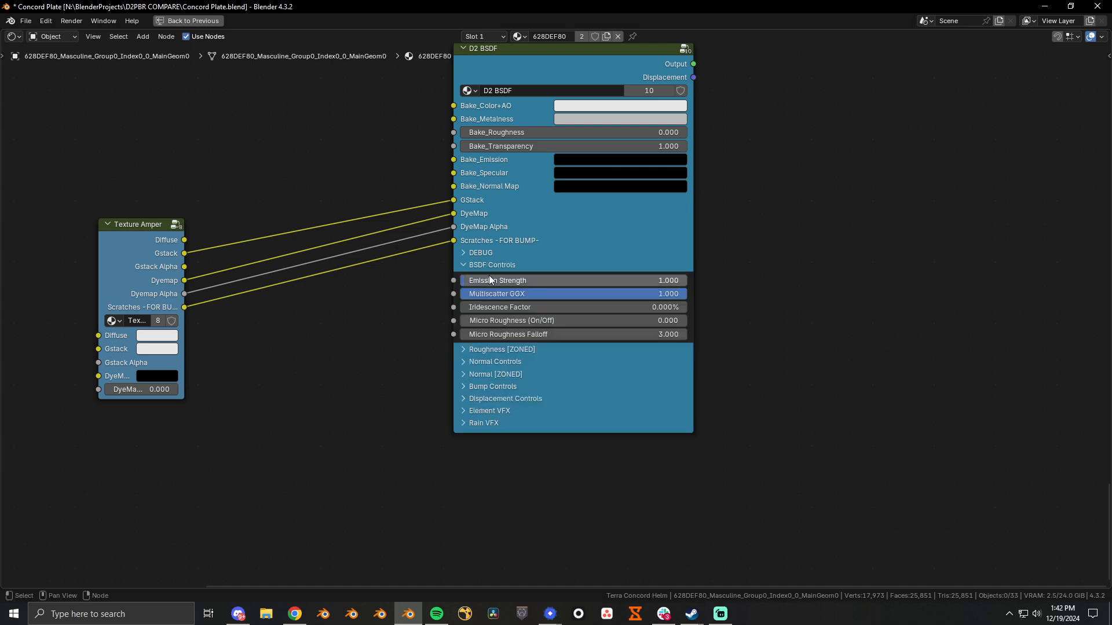
Expand the D2 BSDF node's Roughness [ZONED] settings, try adjusting Armor Roughness, and turn off Independent CTRLS
left_click(481, 349)
scroll(533, 397, "up", 1)
left_click_drag(532, 339, 532, 339)
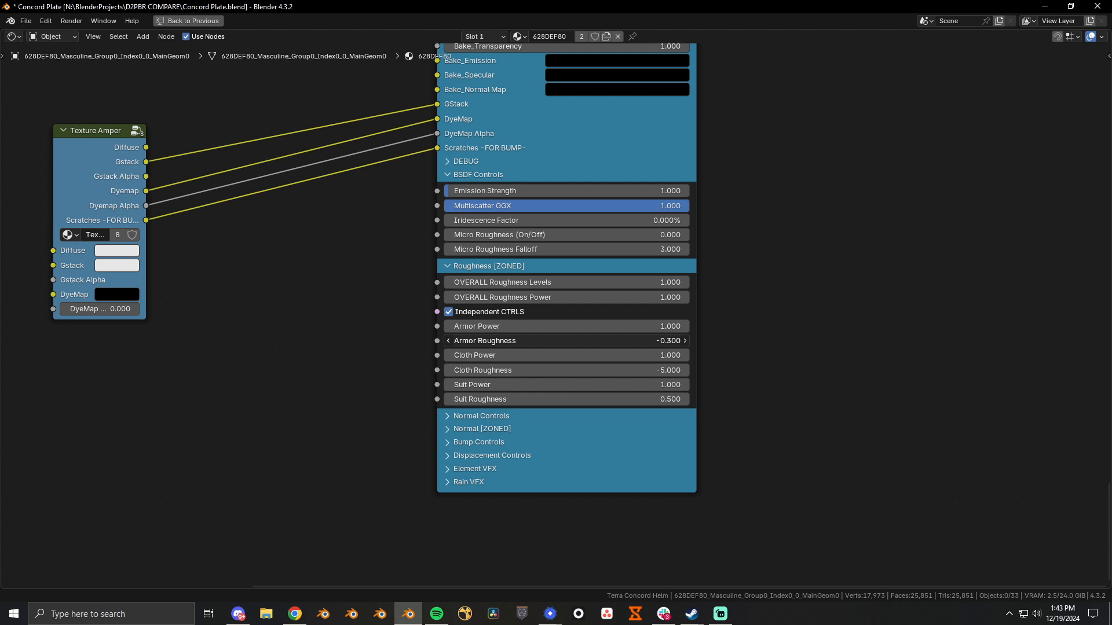
left_click_drag(531, 340, 531, 339)
right_click(531, 340)
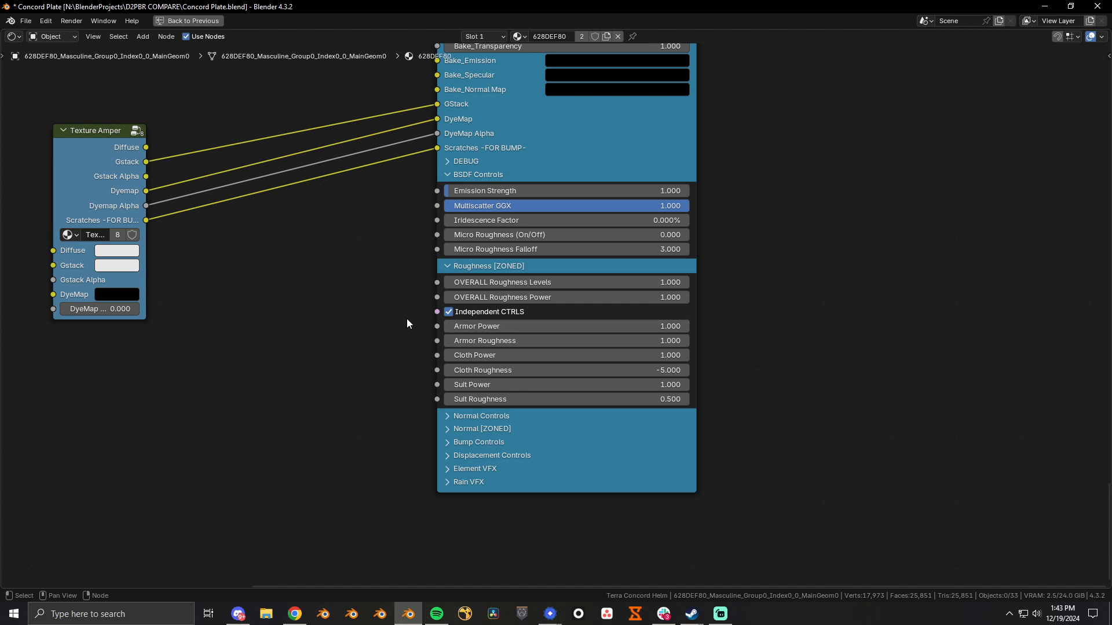
left_click(478, 313)
Look through the Normal Controls, Normal [ZONED] and Bump Controls sections of the D2 BSDF node, collapsing each again
left_click(473, 415)
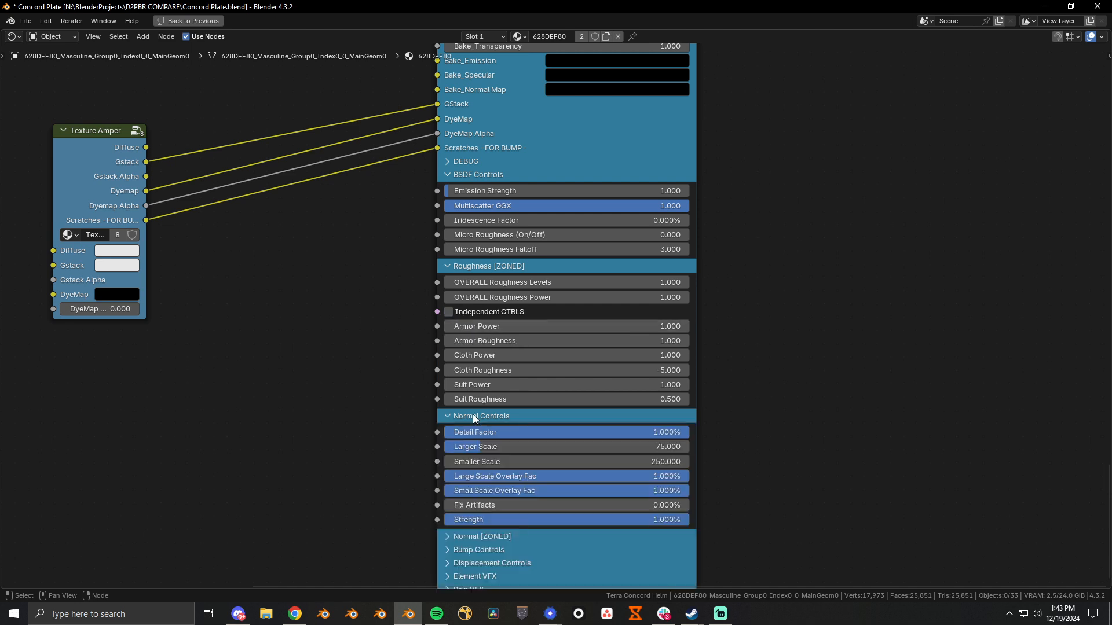
left_click(472, 414)
left_click(471, 429)
left_click(471, 430)
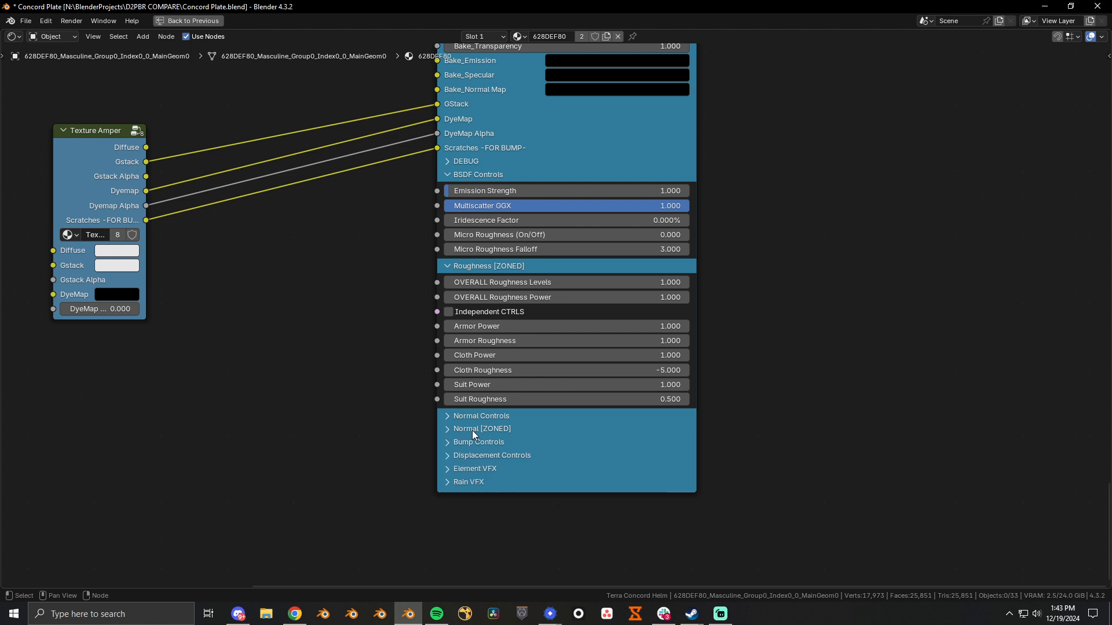
left_click(472, 442)
left_click(480, 443)
Reposition the Texture Amper node to the left of the D2 BSDF node and save the Concord Plate file
left_click_drag(94, 193, 91, 233)
scroll(243, 200, "down", 5)
middle_click_drag(410, 153, 449, 234)
scroll(446, 232, "down", 1)
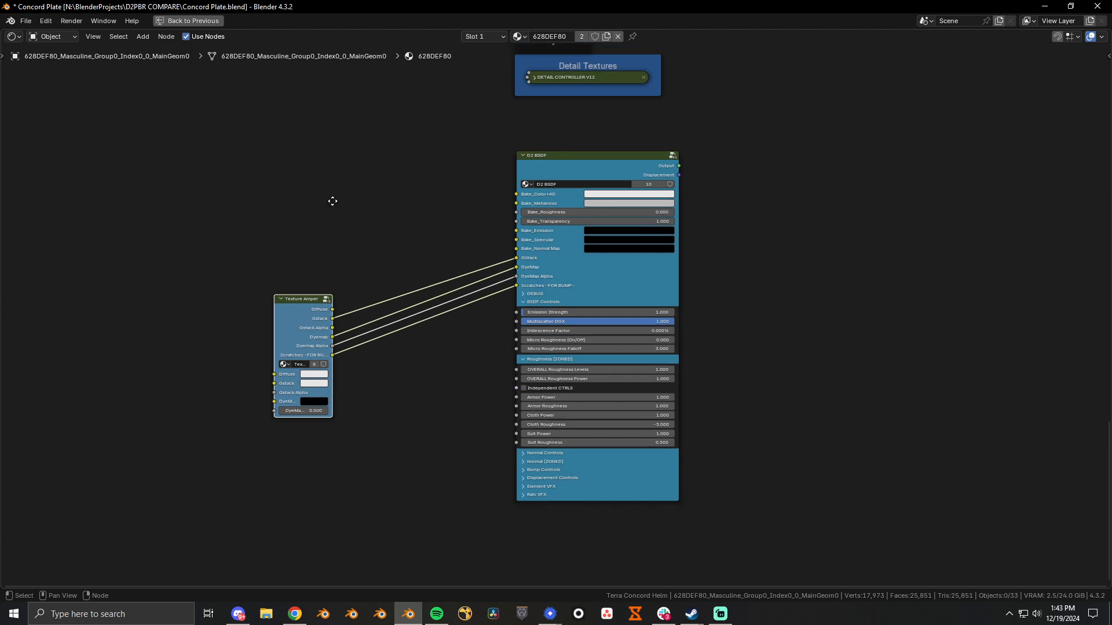
middle_click_drag(333, 198, 336, 228)
scroll(336, 228, "up", 1)
key("ctrl+s")
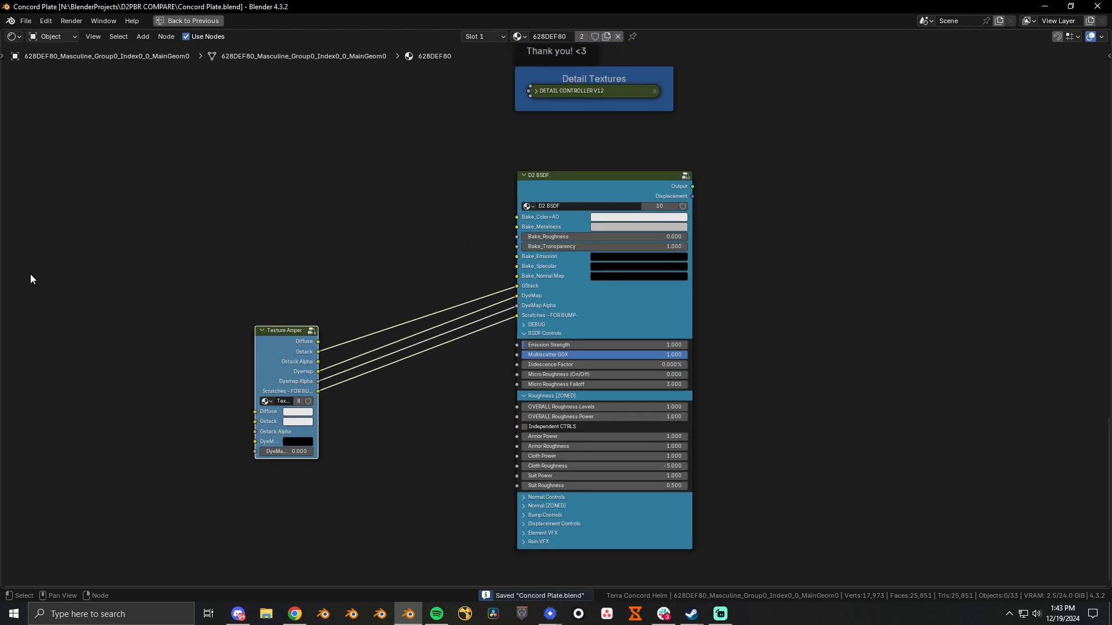
middle_click_drag(105, 297, 314, 291)
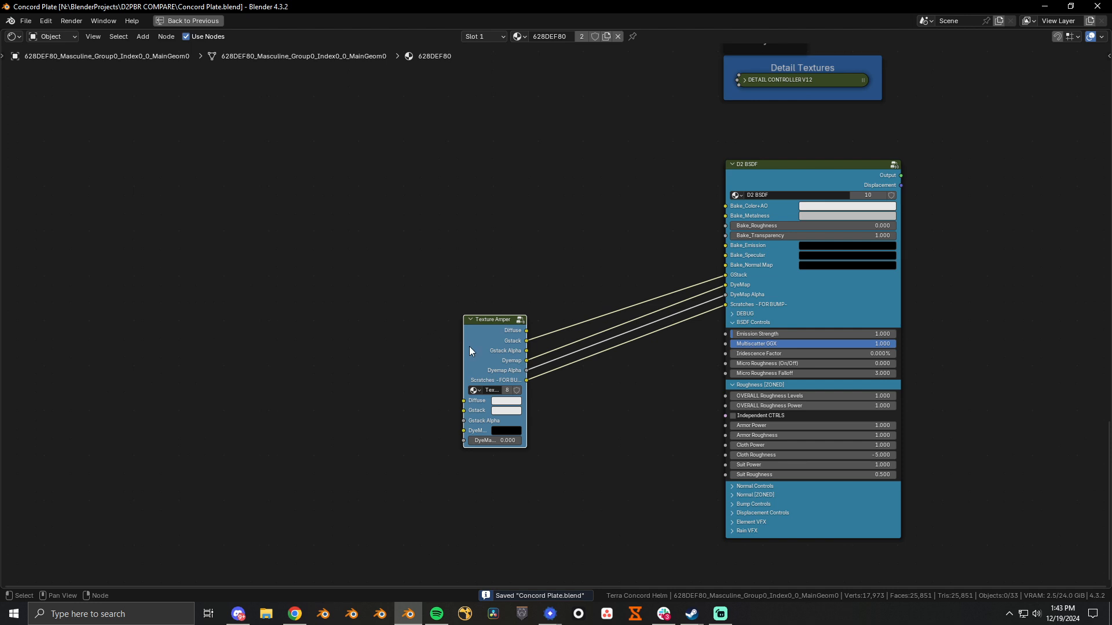
left_click_drag(469, 350, 465, 323)
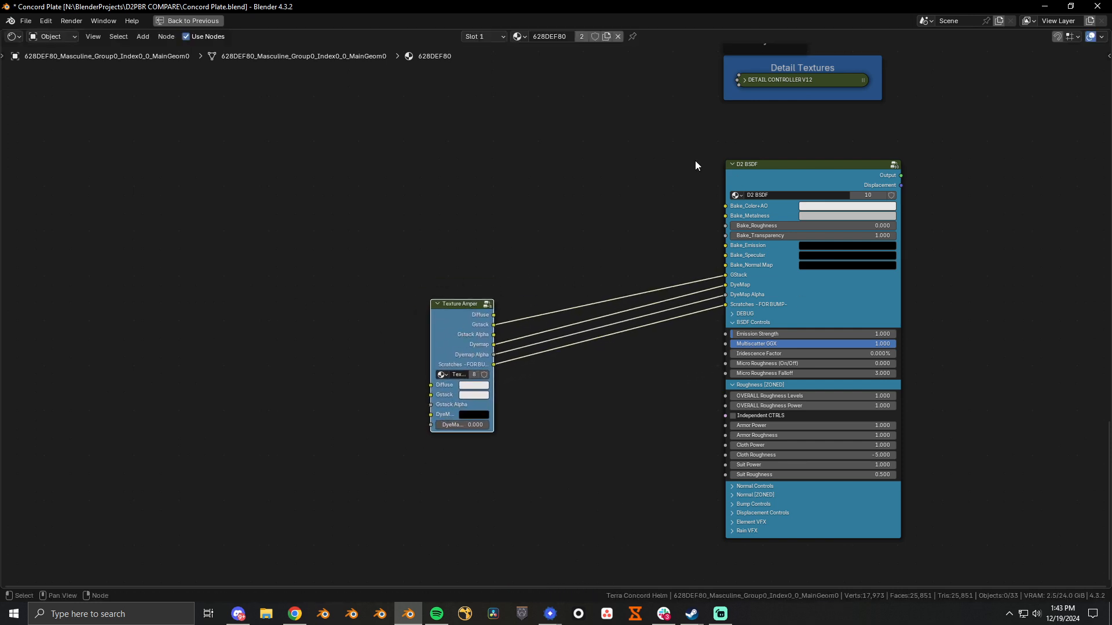
Delete the appended setup consisting of the Texture Amper, D2 BSDF, Detail Textures and "Thank you! <3" nodes
scroll(747, 177, "down", 4)
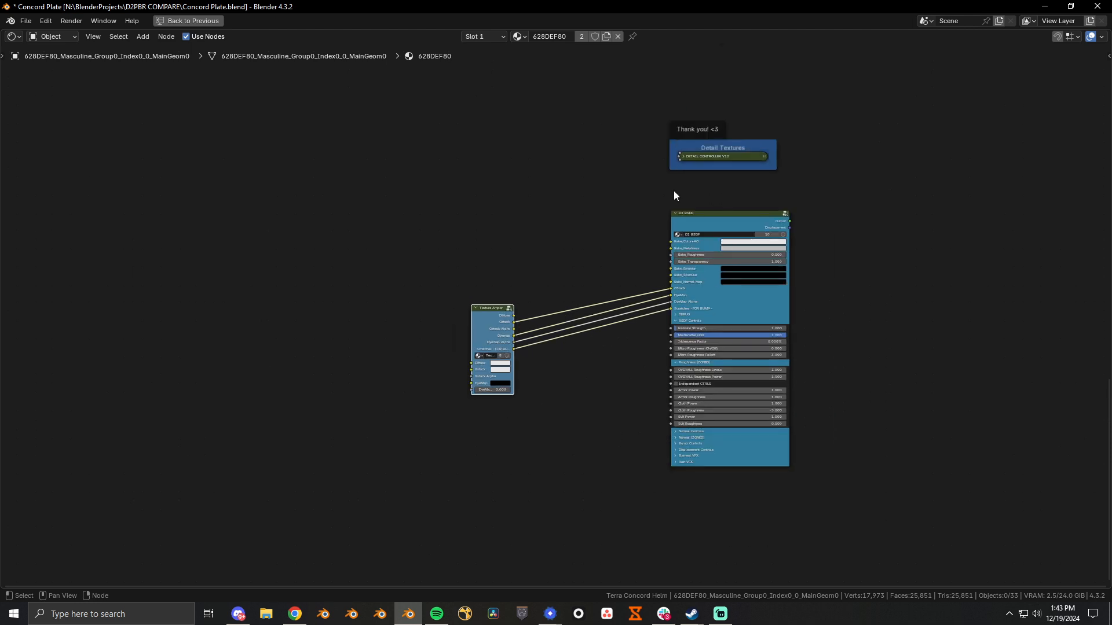
left_click_drag(376, 286, 715, 528)
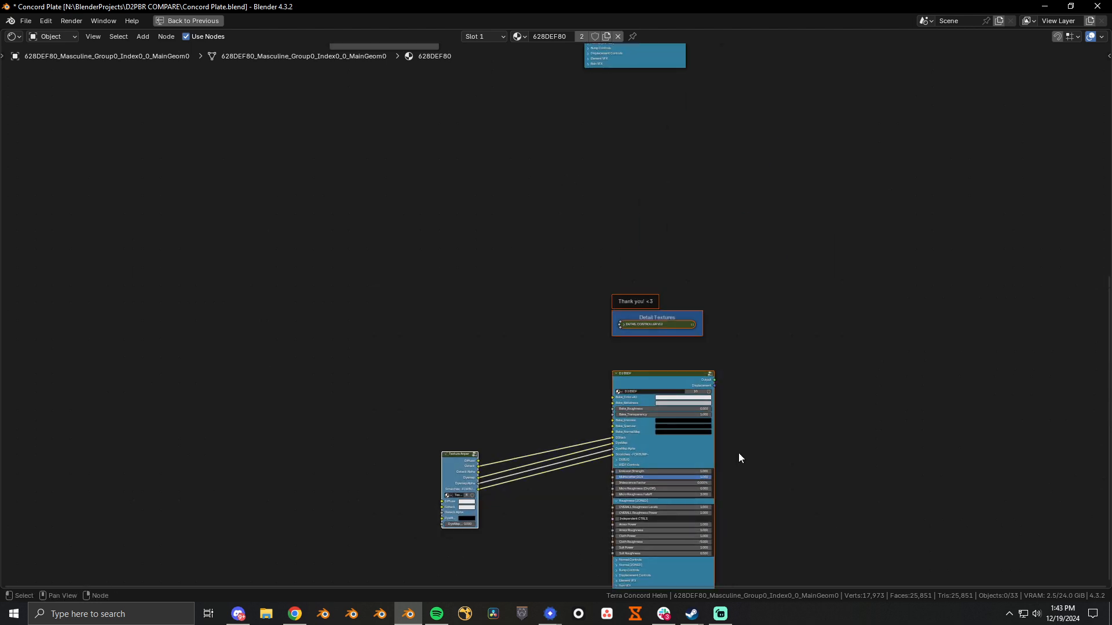
key("x")
middle_click_drag(563, 130, 559, 484)
scroll(551, 269, "up", 4)
scroll(550, 268, "down", 3)
scroll(533, 254, "up", 1)
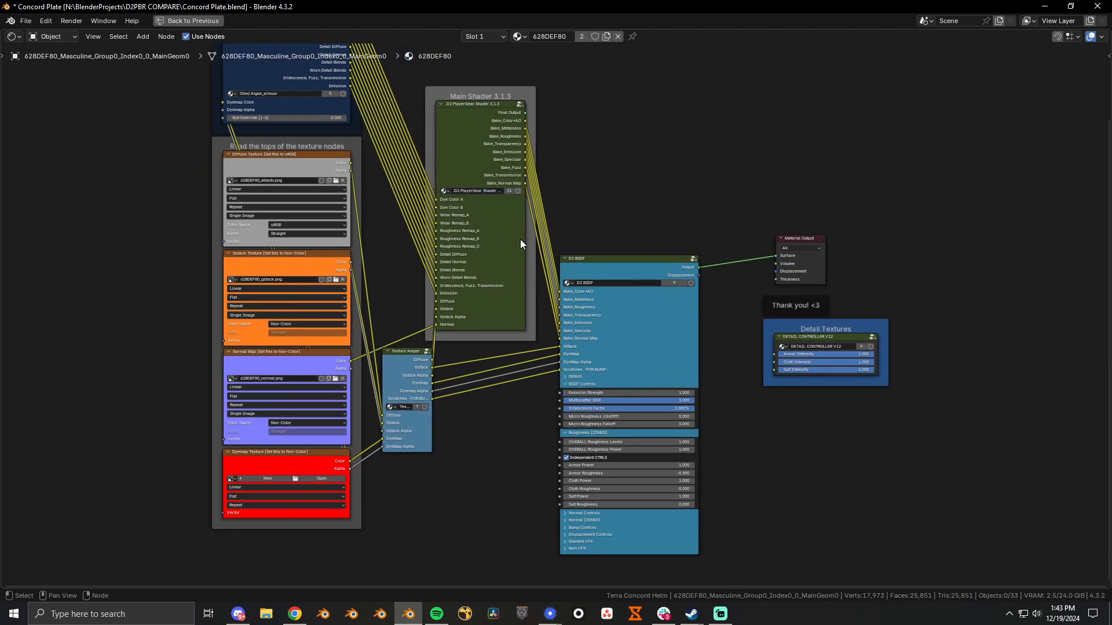
Save the file and line up the D2 BSDF and Material Output nodes beside the top of the D2 PlayerGear Shader node
scroll(491, 280, "up", 2)
key("ctrl+s")
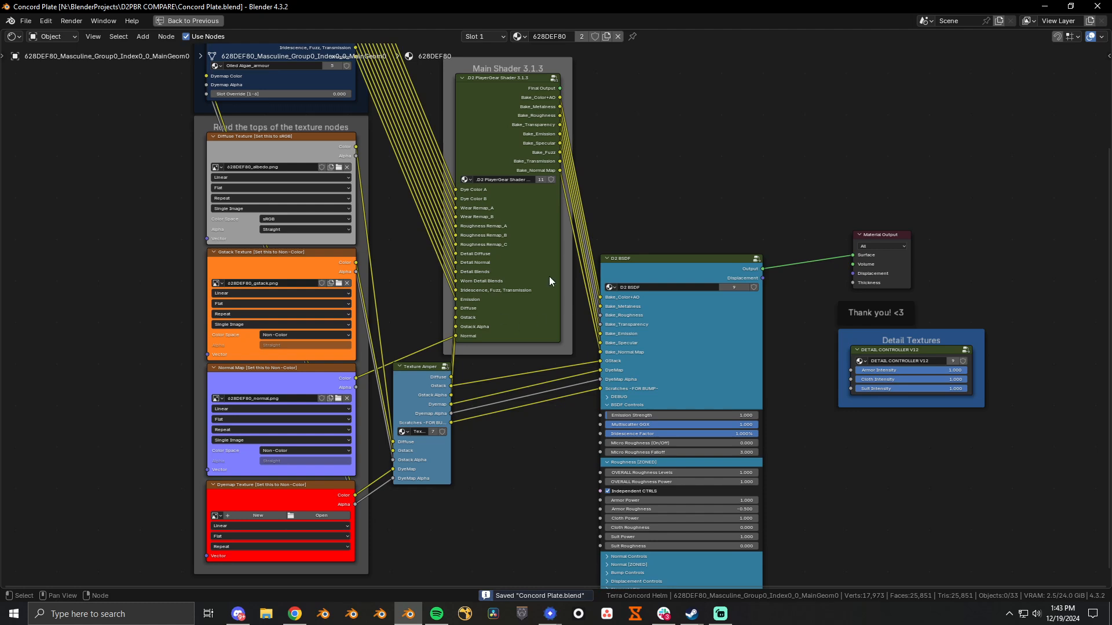
scroll(549, 276, "down", 1)
left_click_drag(671, 258, 671, 114)
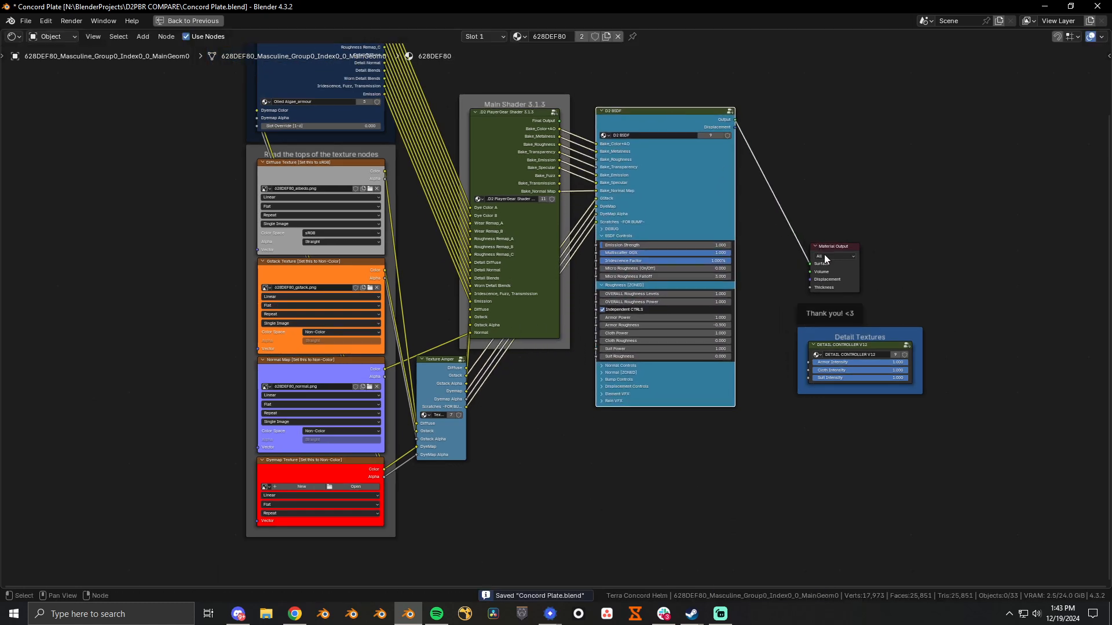
left_click_drag(825, 255, 815, 114)
mouse_move(639, 119)
left_mouse_down()
mouse_move(655, 116)
mouse_move(652, 103)
left_mouse_up()
Reposition the Texture Amper node between the texture nodes and the D2 BSDF, just below the D2 PlayerGear Shader
left_click_drag(447, 362, 437, 271)
scroll(436, 304, "up", 2)
left_click_drag(394, 308, 391, 336)
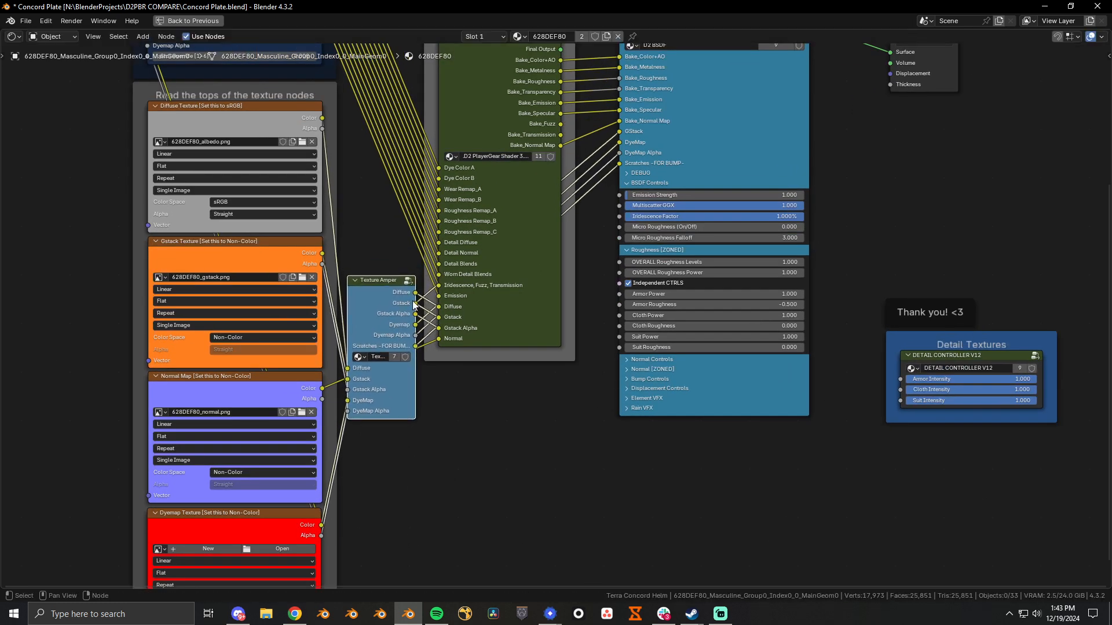
left_click_drag(384, 325, 388, 433)
Add reroute points to the Dyemap, Dyemap Alpha and Scratches links from Texture Amper and place them below the Main Shader frame
right_click_drag(436, 407, 441, 431, "shift")
key("g")
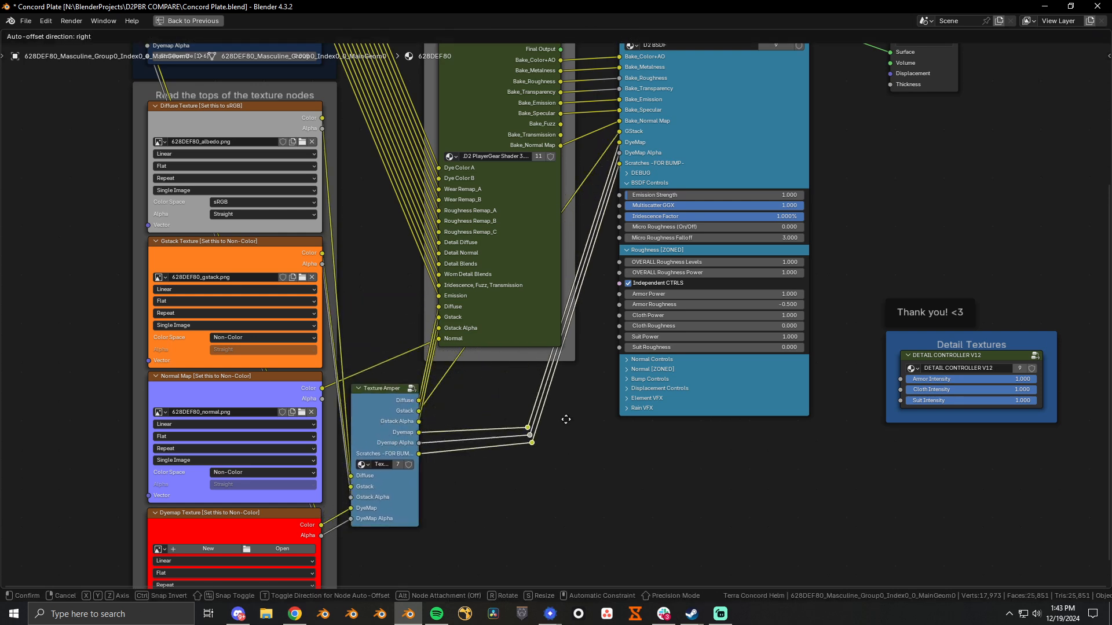
left_click(576, 422)
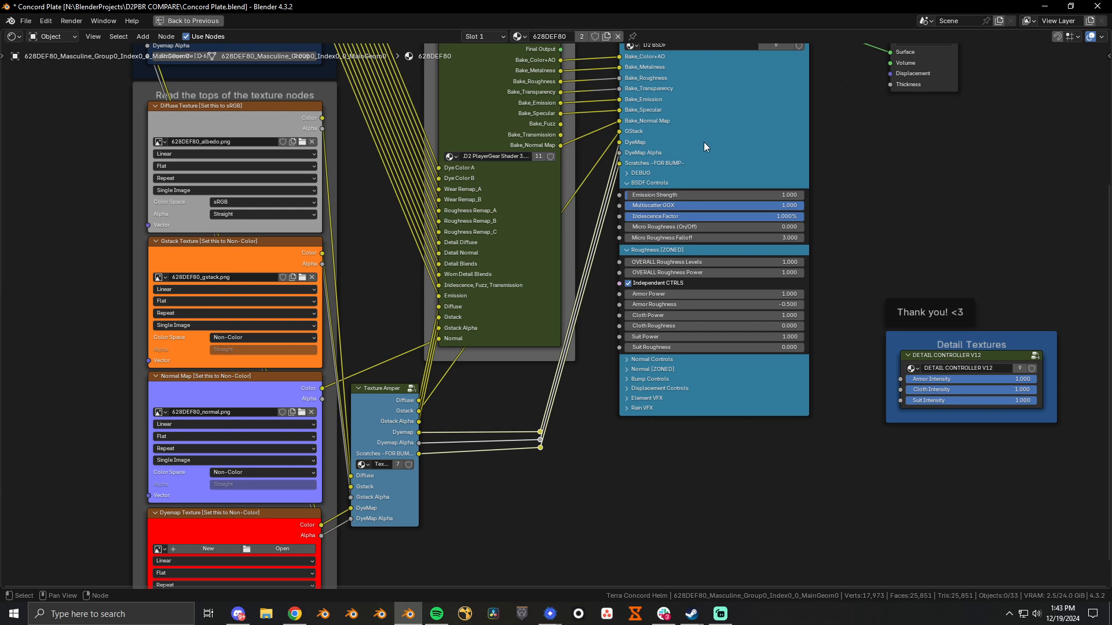
Examine how the Diffuse, Gstack and Dyemap texture outputs run through Texture Amper to the D2 PlayerGear Shader
left_click(474, 328)
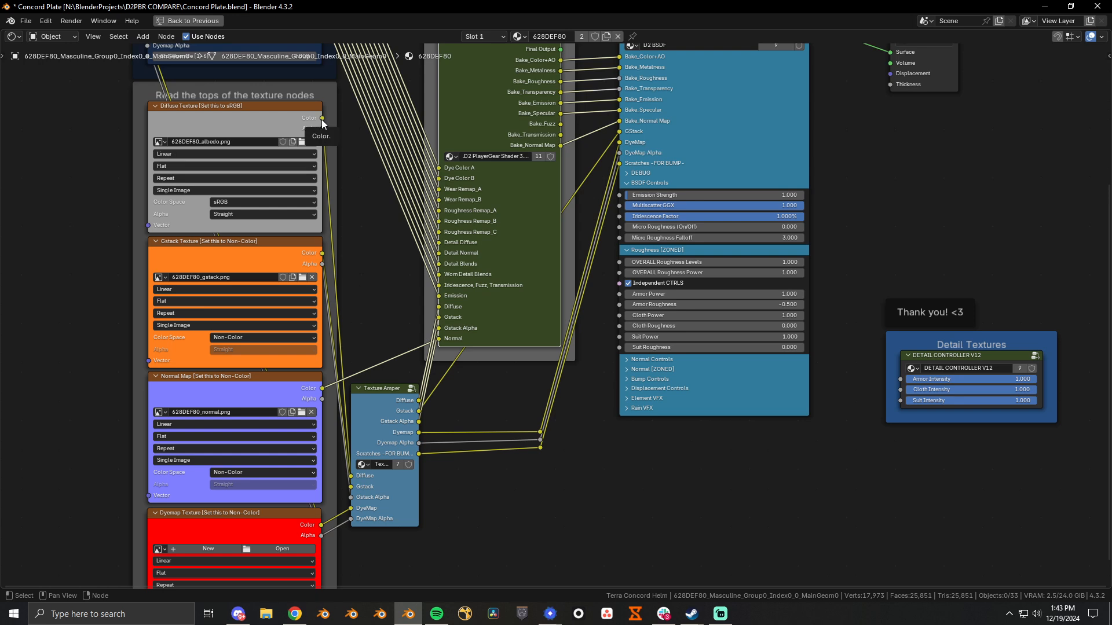
left_click(275, 119)
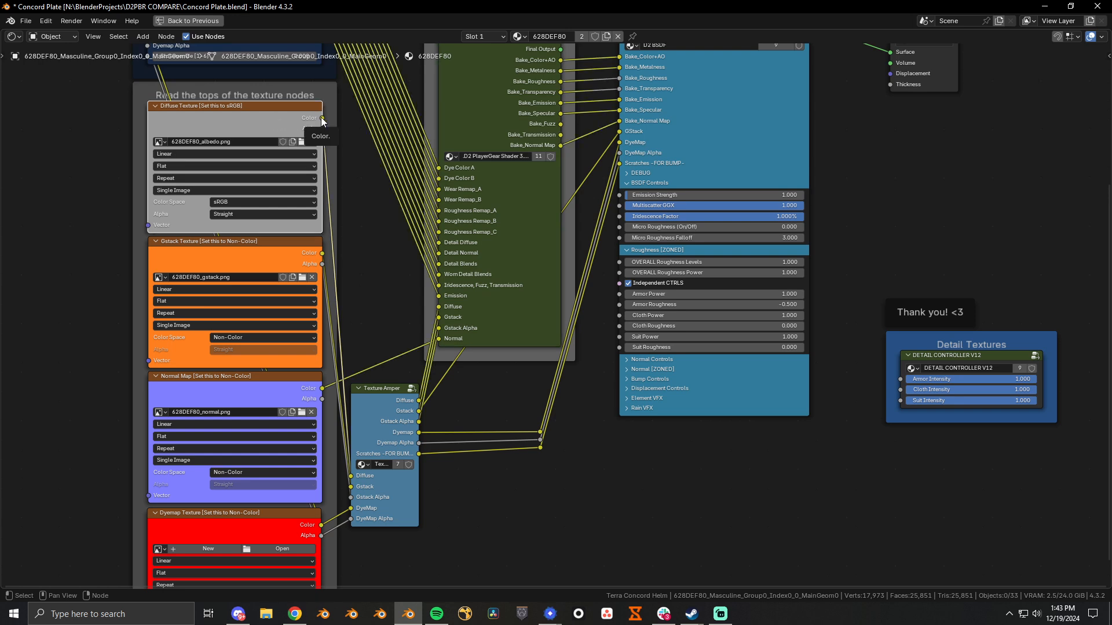
left_click_drag(322, 253, 429, 226)
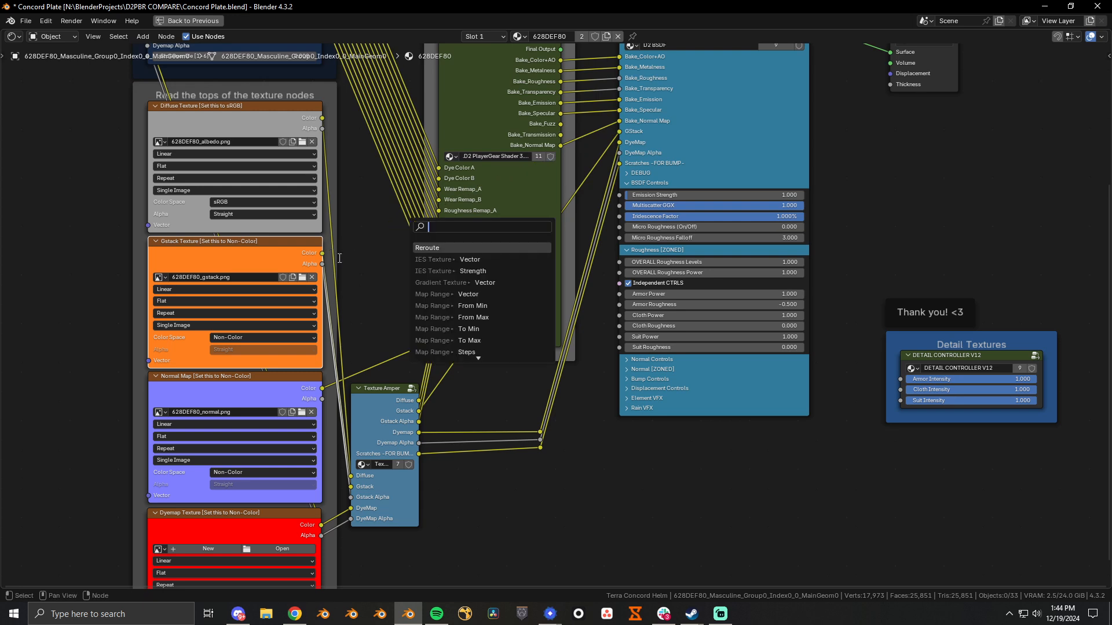
left_click(316, 267)
left_click_drag(322, 525, 400, 229)
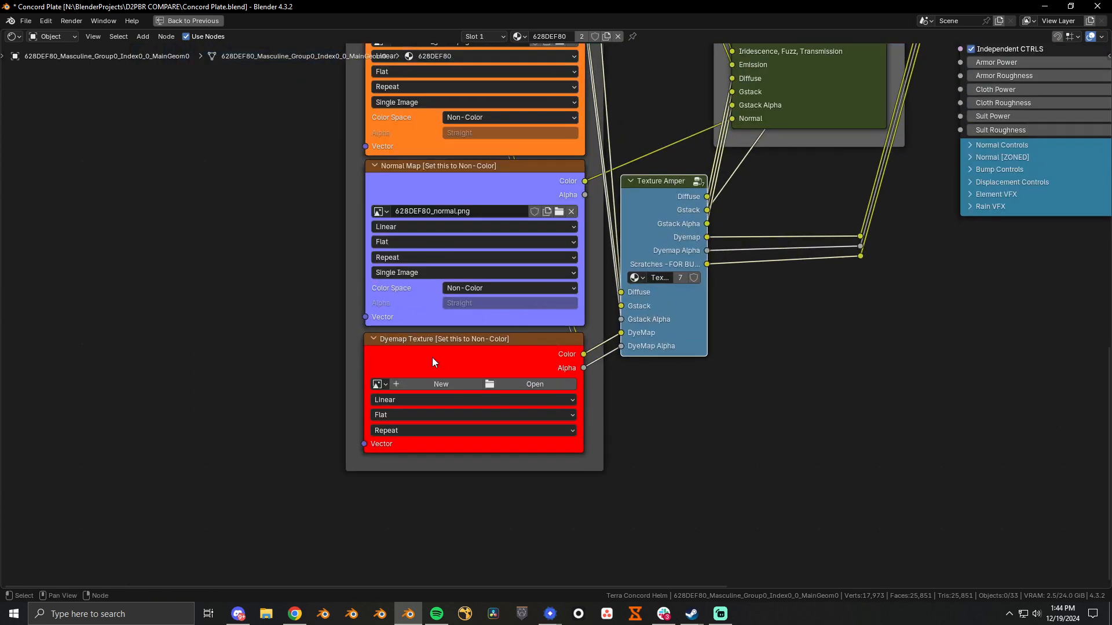
key("g")
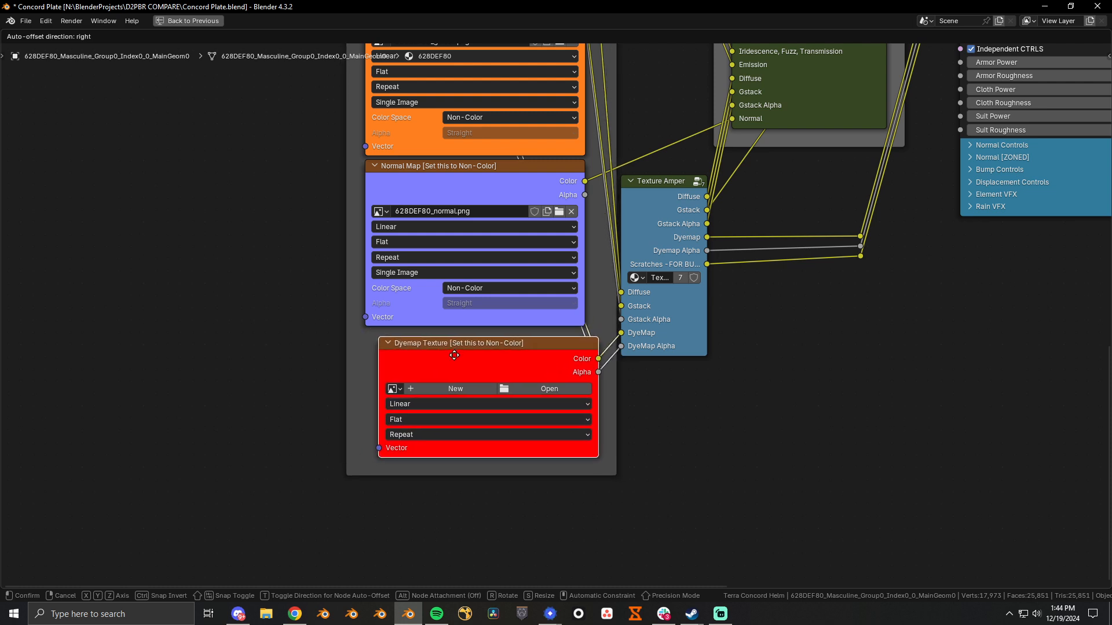
left_click(442, 350)
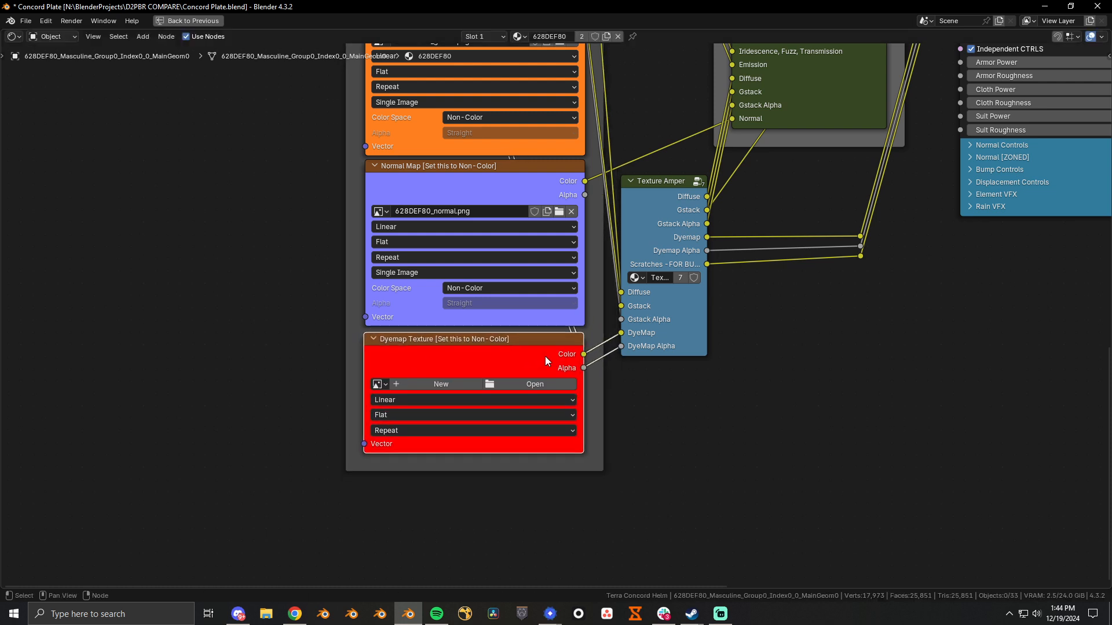
left_click(642, 328)
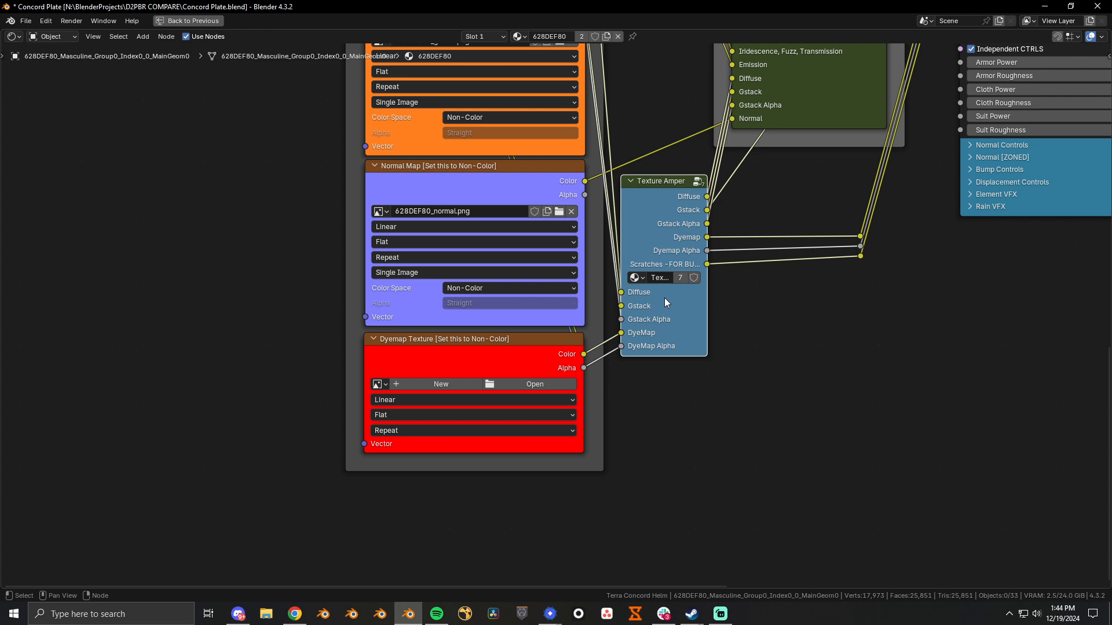
Look through the D2 BSDF node's DEBUG outputs, collapse that section again and review the finished node layout
middle_click_drag(876, 238, 660, 393)
scroll(660, 393, "down", 3)
left_click(791, 134)
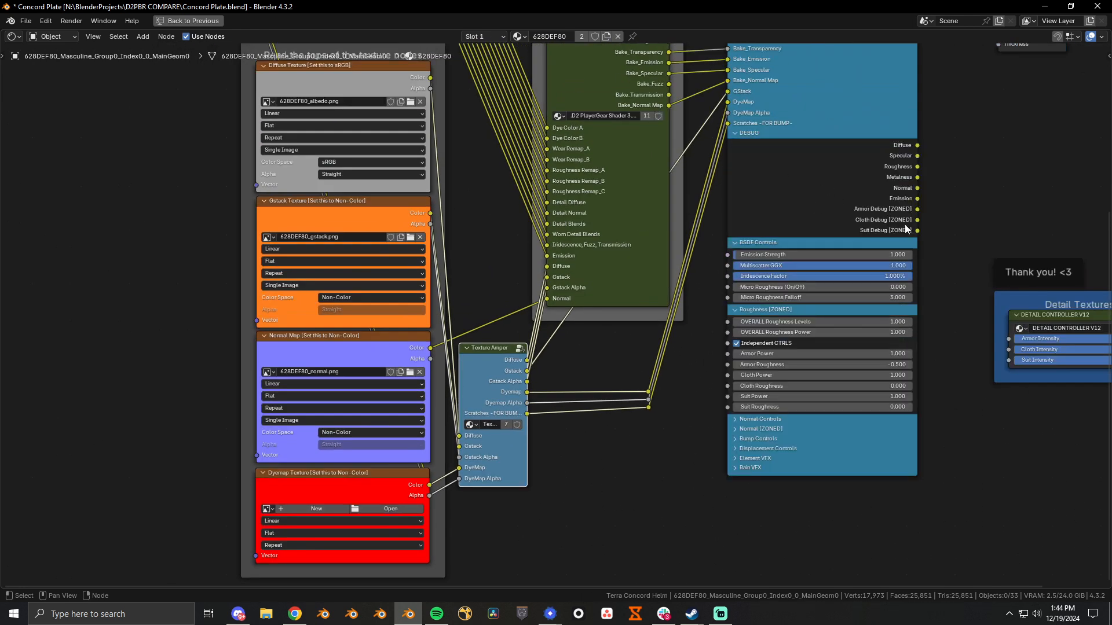
left_click(736, 137)
middle_click_drag(514, 140, 490, 325)
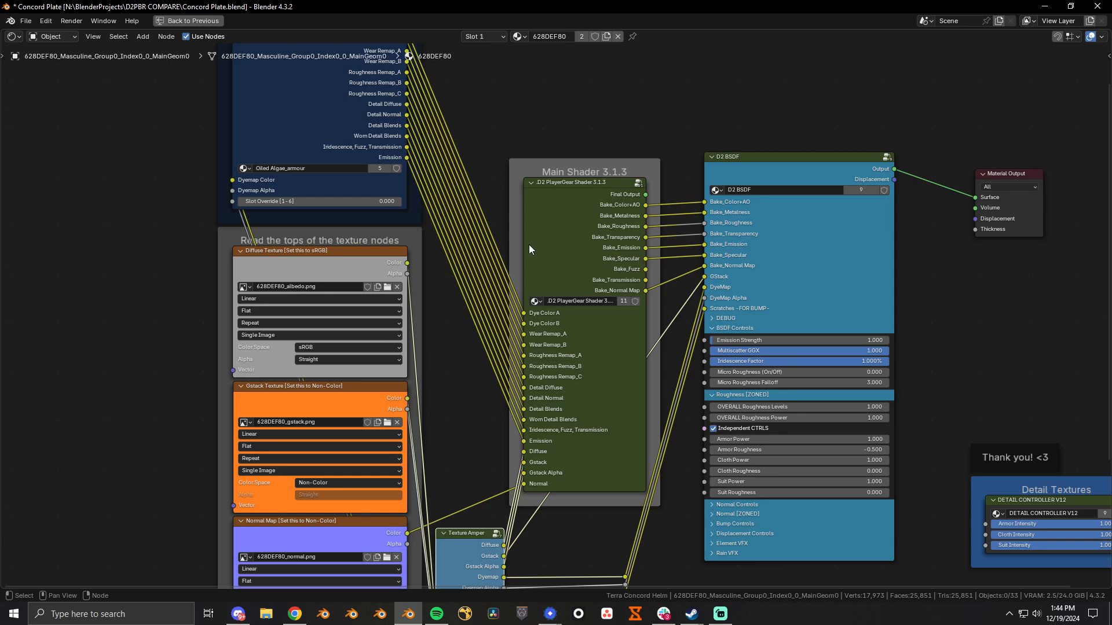
middle_click_drag(602, 275, 598, 133)
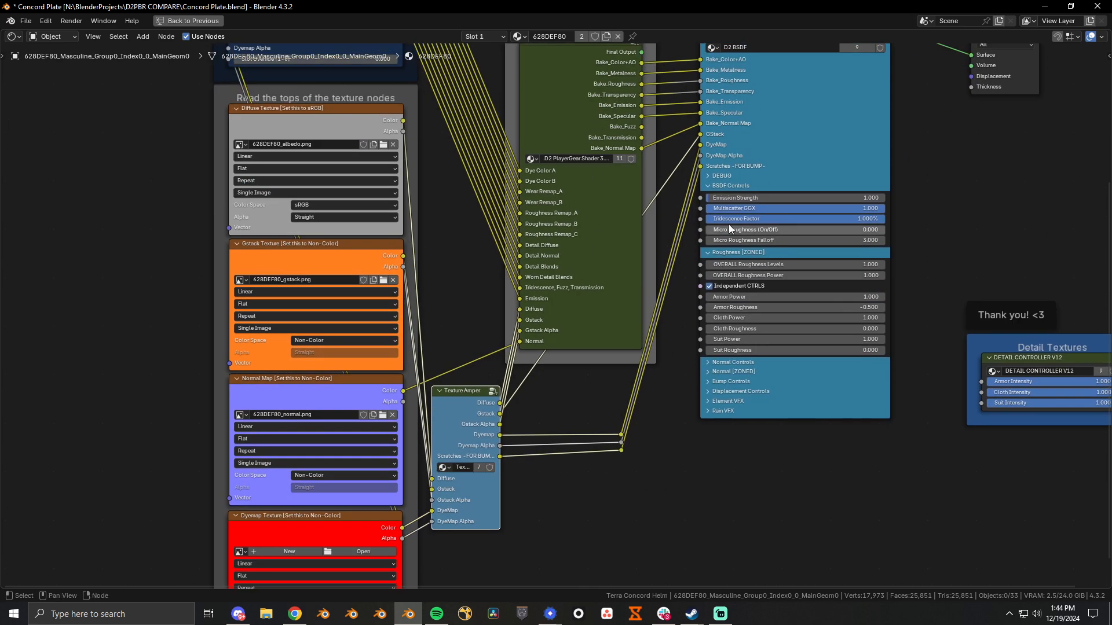
Select the torso armor mesh and delete the Texture Amper, D2 BSDF, Detail Textures and "Thank you! <3" nodes from its material
key("ctrl+space")
left_click(256, 240)
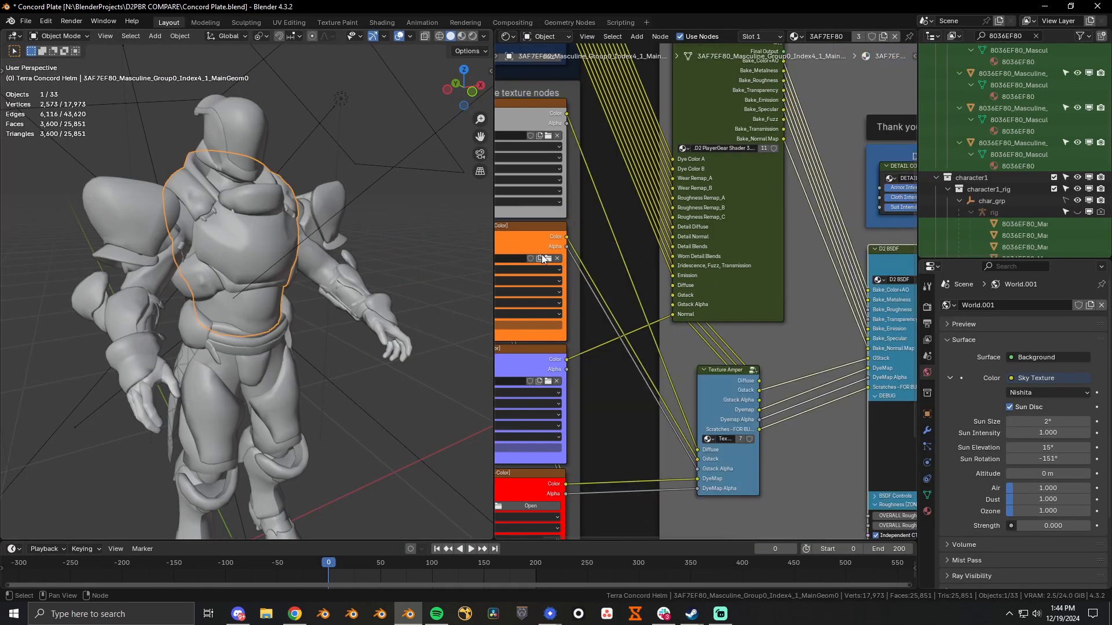
key("Home")
scroll(669, 331, "up", 2)
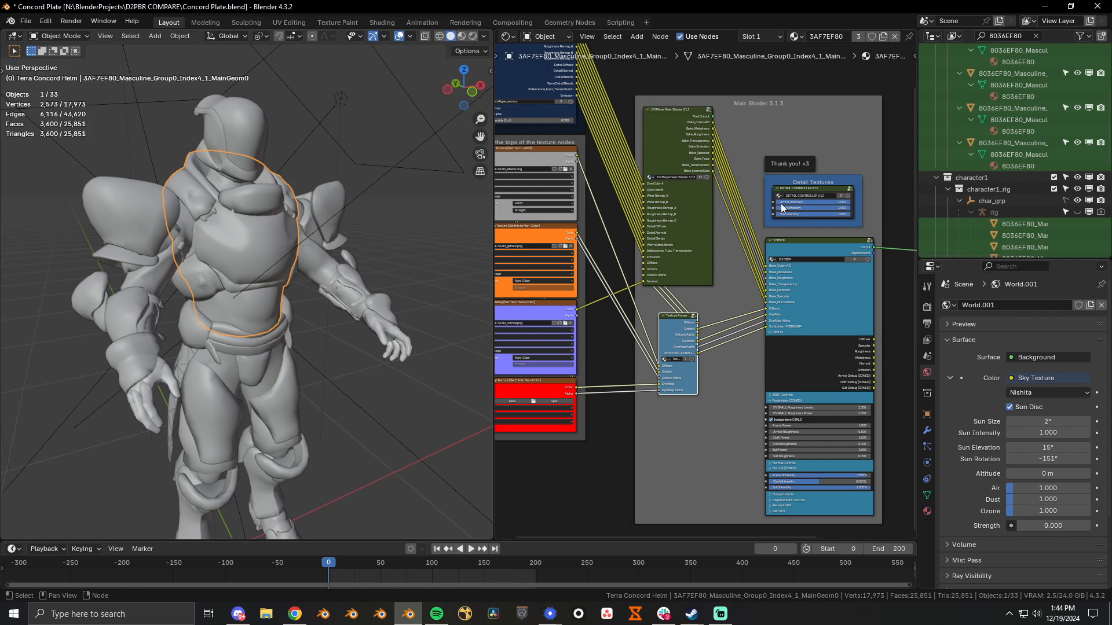
left_click_drag(743, 141, 835, 343, "shift")
key("x")
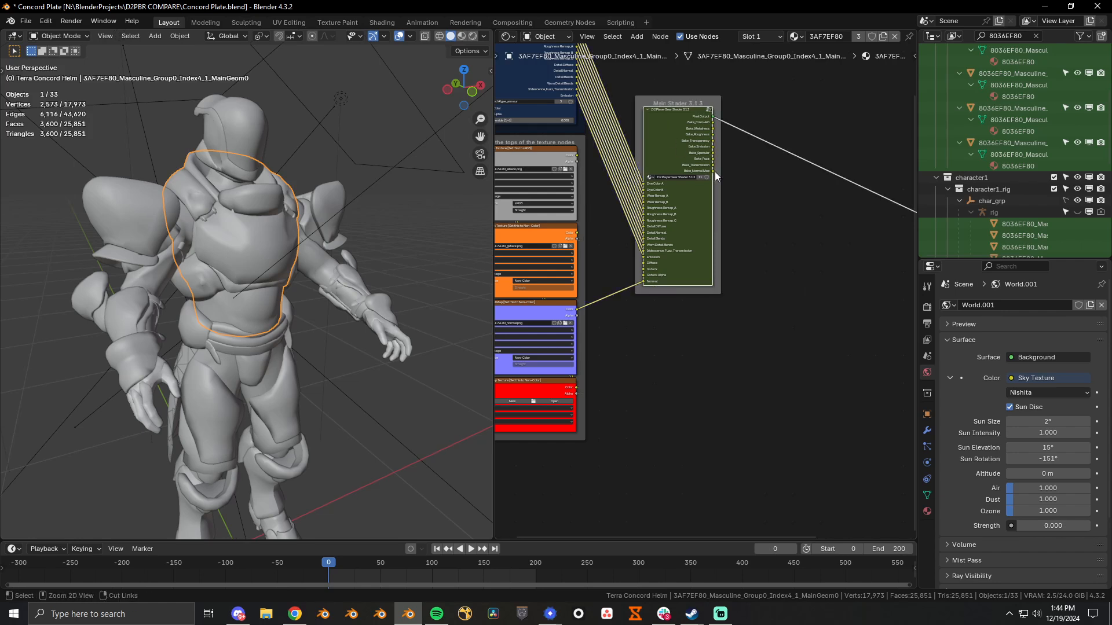
Link the Diffuse Texture color and the Gstack Texture color and alpha to the matching D2 PlayerGear Shader inputs, and save the file
key("ctrl+space")
scroll(637, 283, "up", 3)
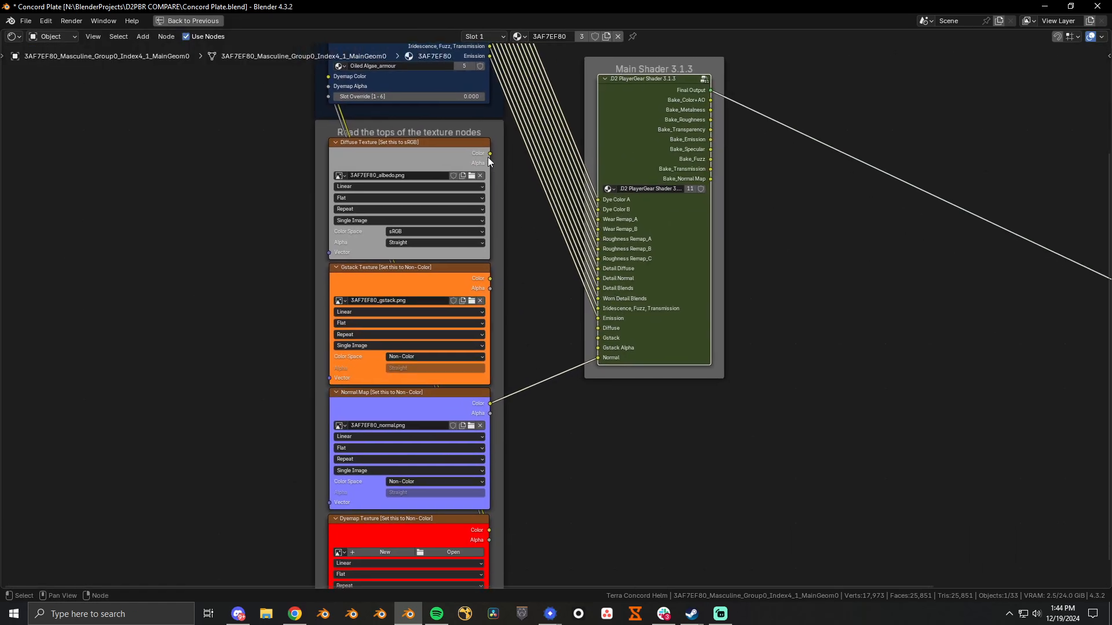
left_click_drag(489, 154, 598, 328)
left_click_drag(489, 288, 598, 348)
scroll(799, 270, "down", 2)
middle_click_drag(797, 268, 617, 267)
scroll(620, 266, "down", 1)
scroll(616, 241, "up", 1)
key("ctrl+s")
middle_click_drag(597, 207, 634, 261)
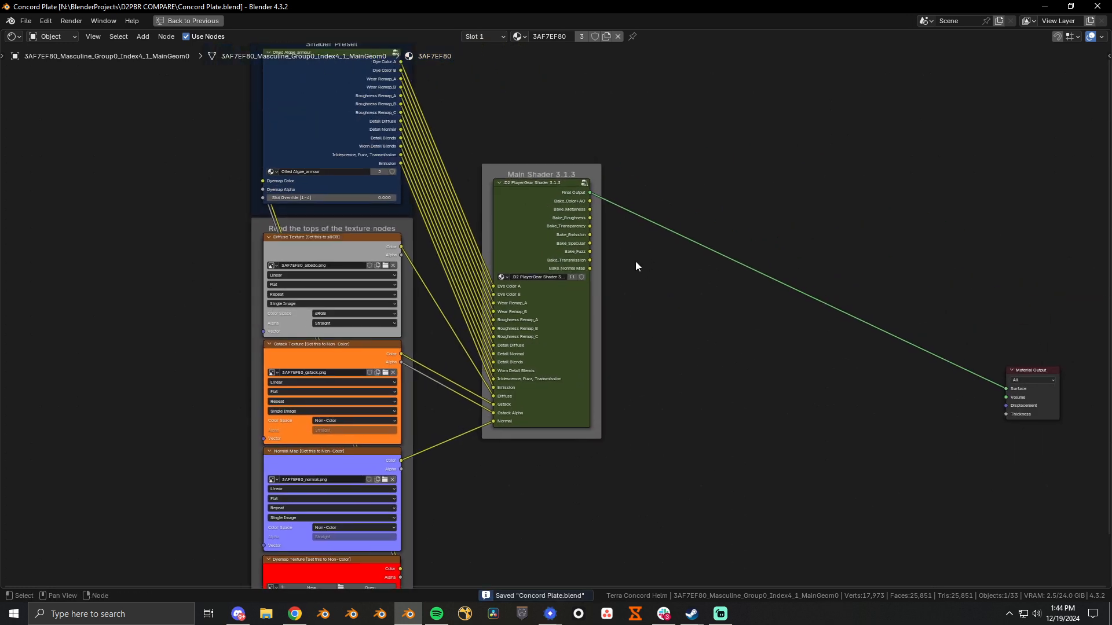
Add the Append Setup node group beside the D2 PlayerGear Shader and ungroup it
key("shift+a")
type("a")
key("Return")
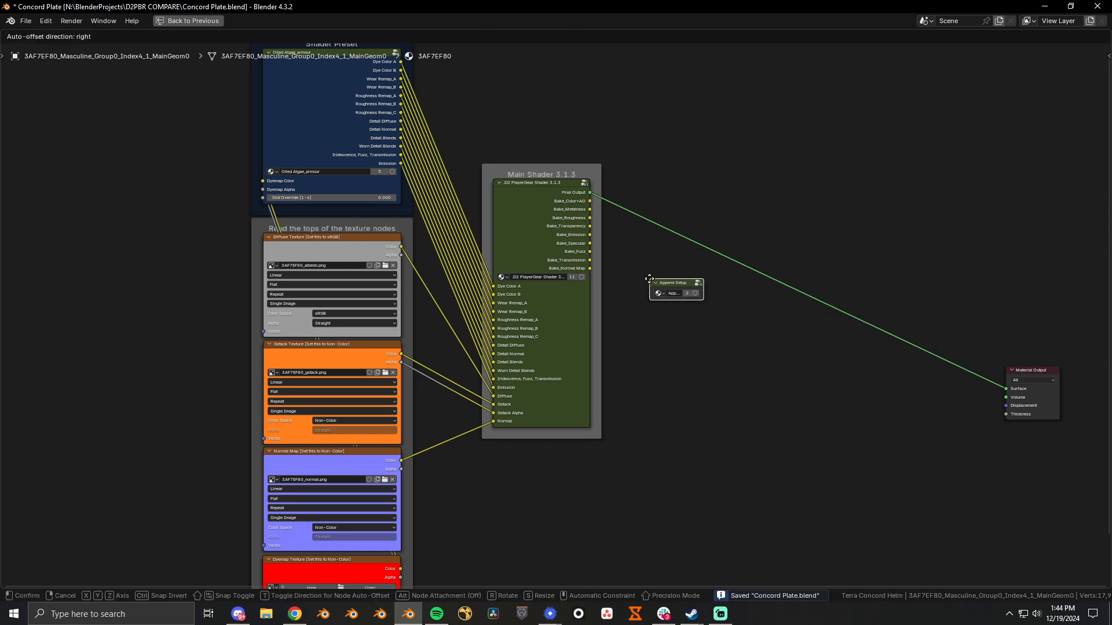
left_click(659, 291)
key("ctrl+alt+g")
Move the ungrouped nodes into the Main Shader frame, with Texture Amper directly beneath the D2 PlayerGear Shader
key("g")
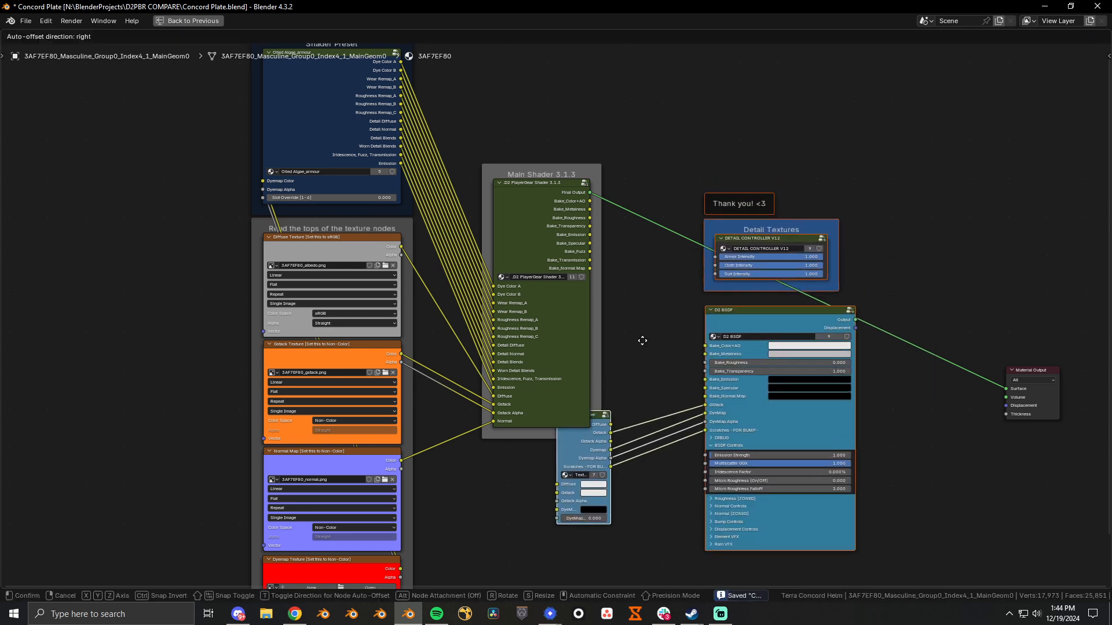
left_click(614, 366)
key("g")
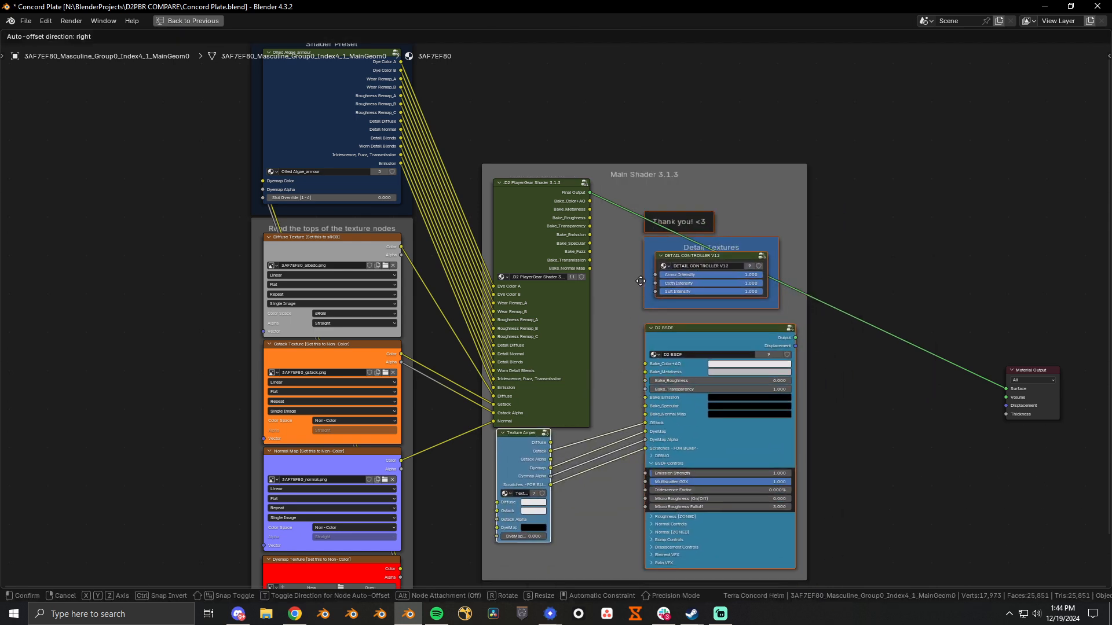
left_click(629, 287)
left_click(629, 271)
middle_click_drag(620, 369, 647, 294)
scroll(648, 294, "up", 1)
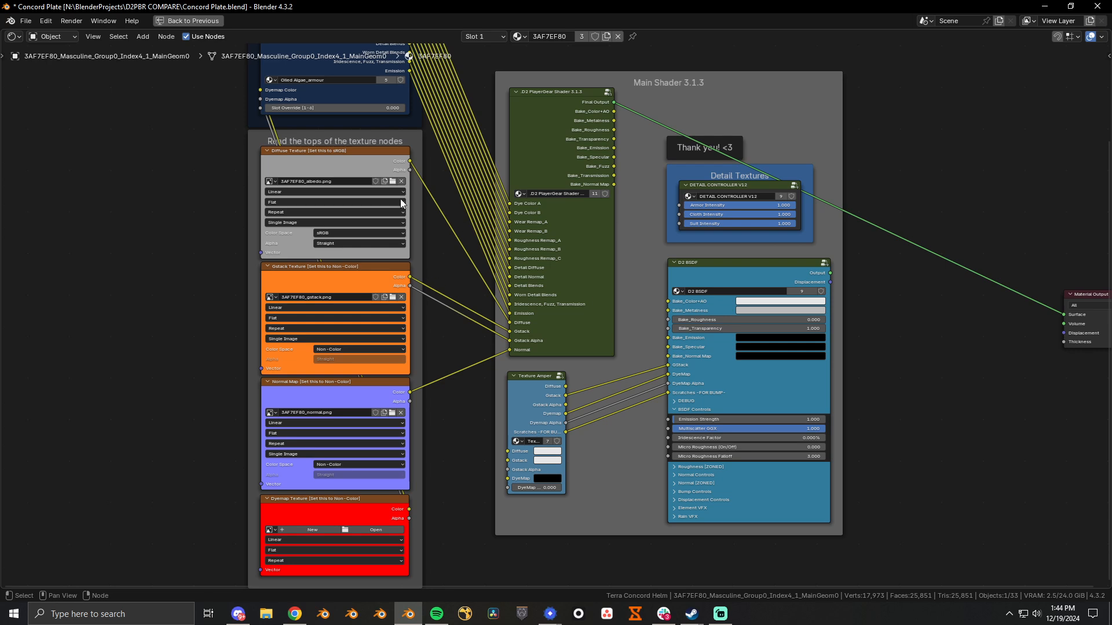
Link the Diffuse Texture color and the Gstack Texture color to Texture Amper's Diffuse and Gstack inputs
scroll(471, 268, "up", 2)
middle_click_drag(470, 268, 453, 209)
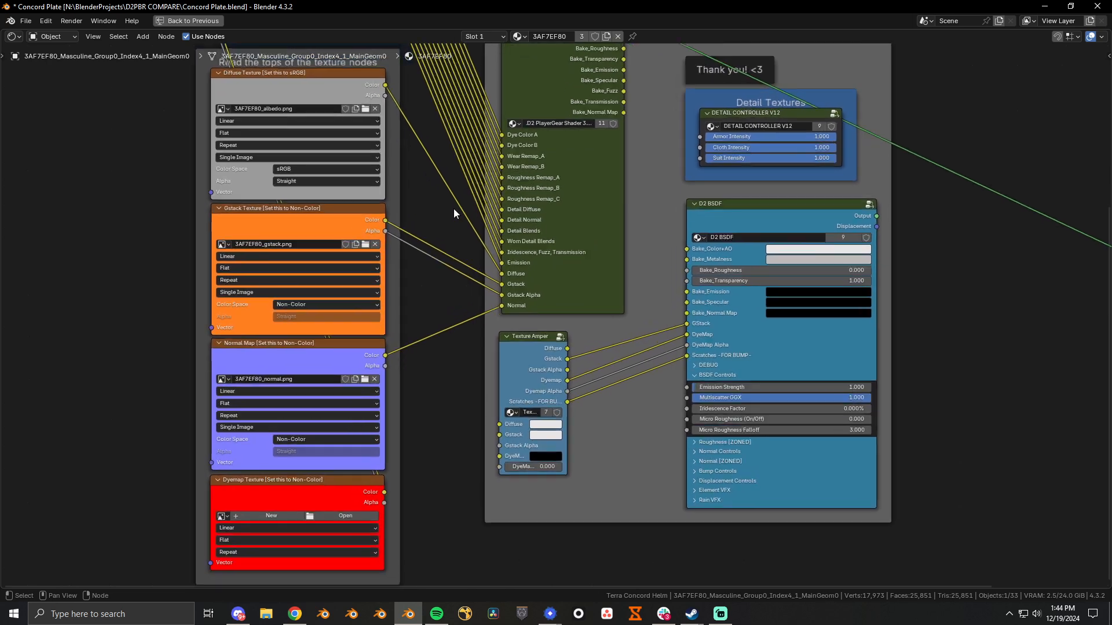
scroll(454, 206, "up", 1)
middle_click_drag(327, 81, 370, 116)
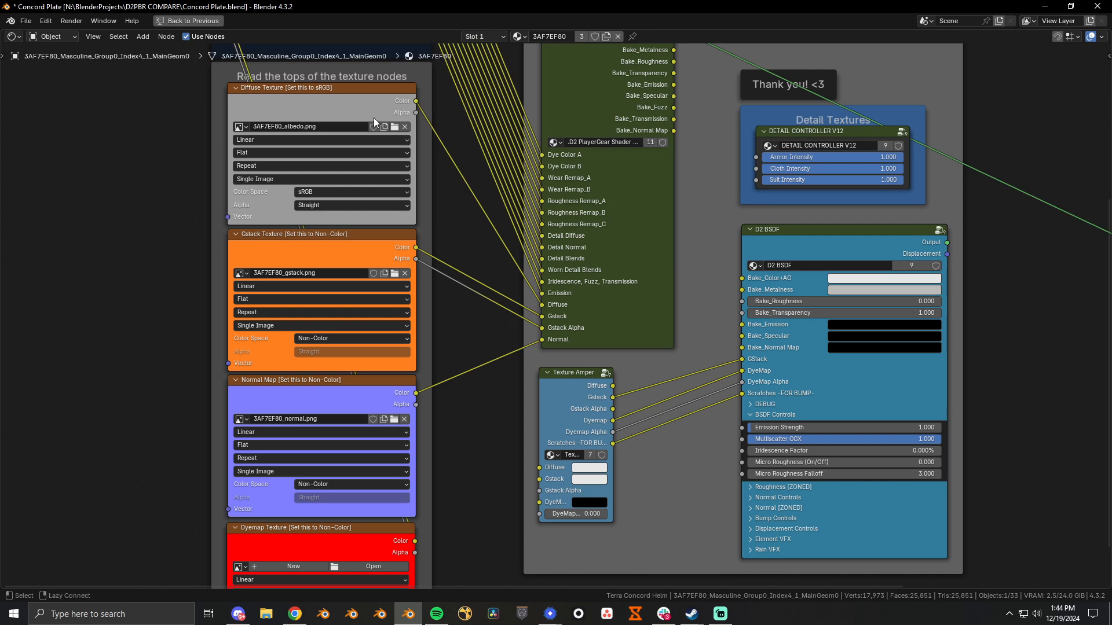
right_click_drag(373, 119, 559, 412, "alt")
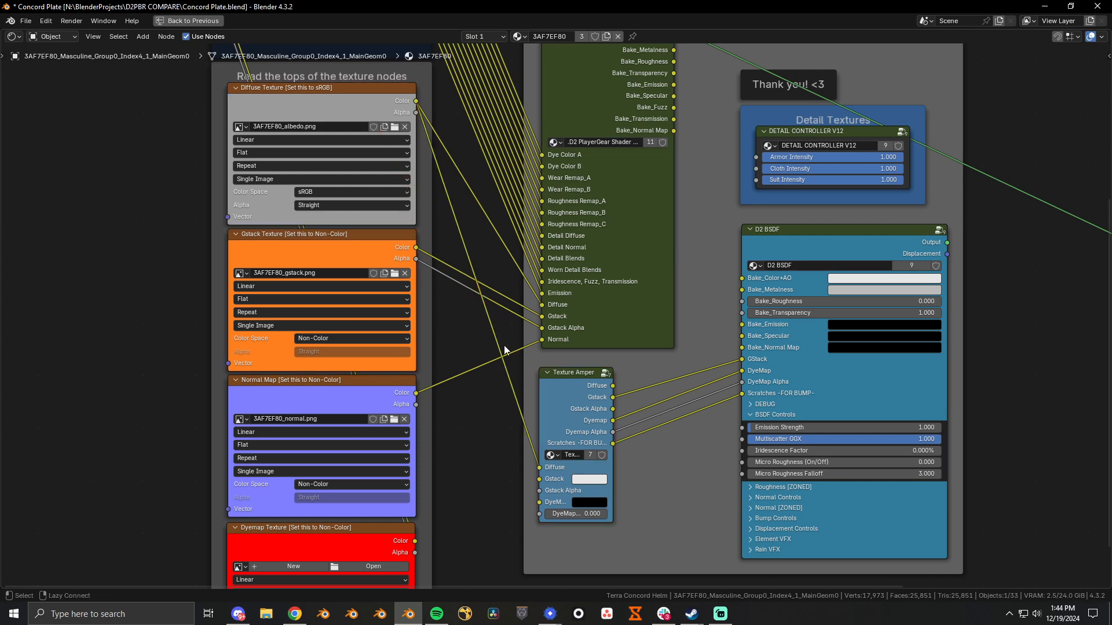
right_click_drag(353, 283, 562, 434, "alt")
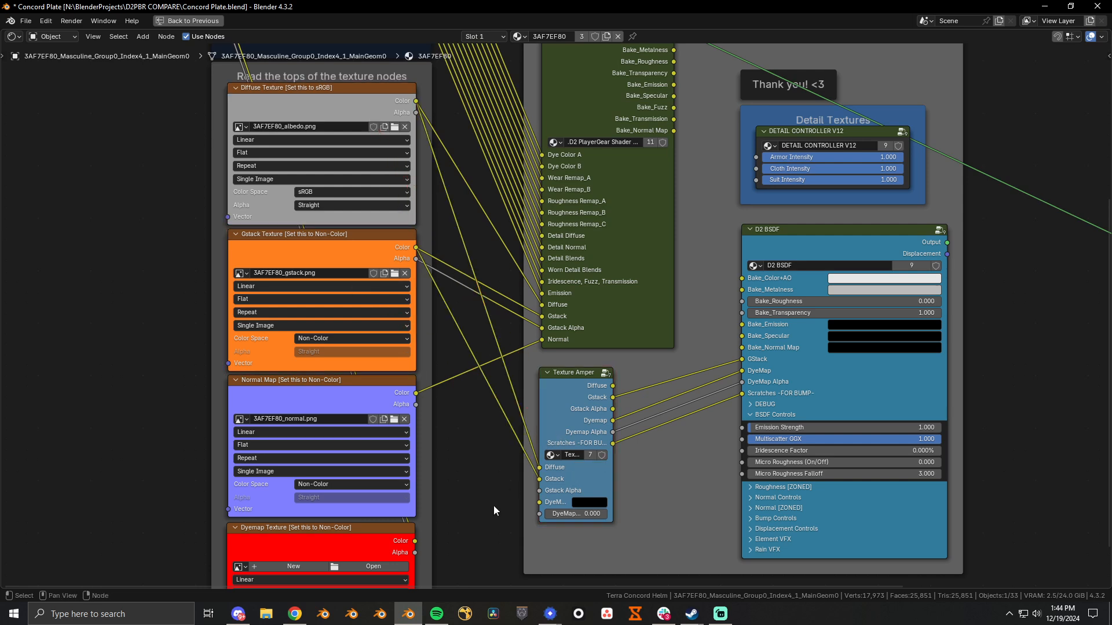
Link the Dyemap Texture color and alpha and the Gstack Texture alpha to the matching Texture Amper inputs
middle_click_drag(493, 511, 487, 456)
right_click_drag(370, 502, 609, 424, "alt")
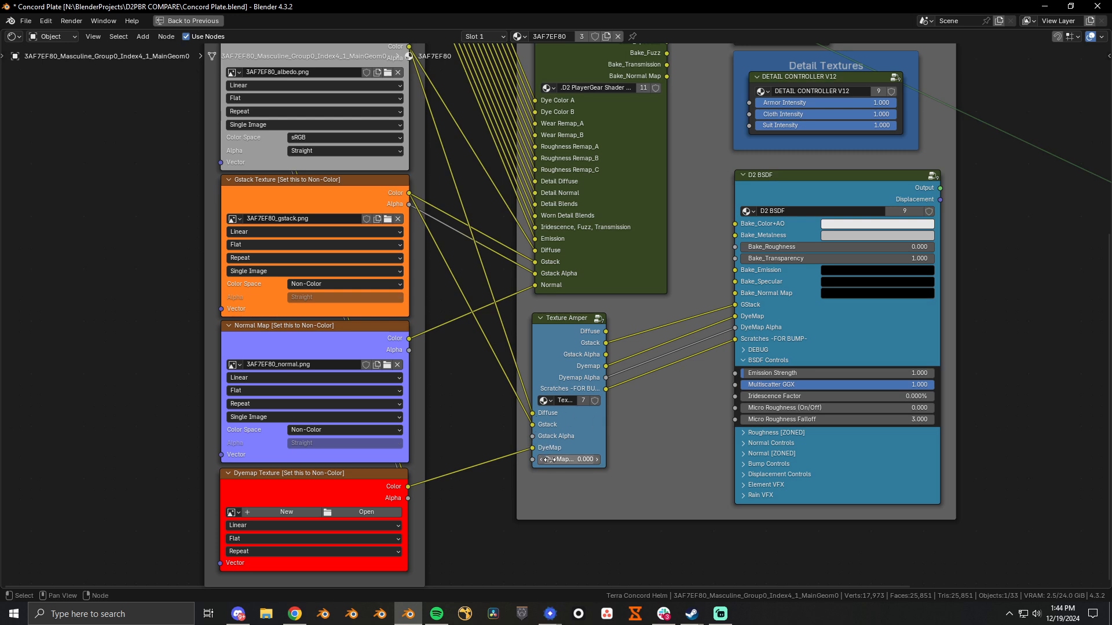
right_click_drag(360, 238, 370, 258, "alt")
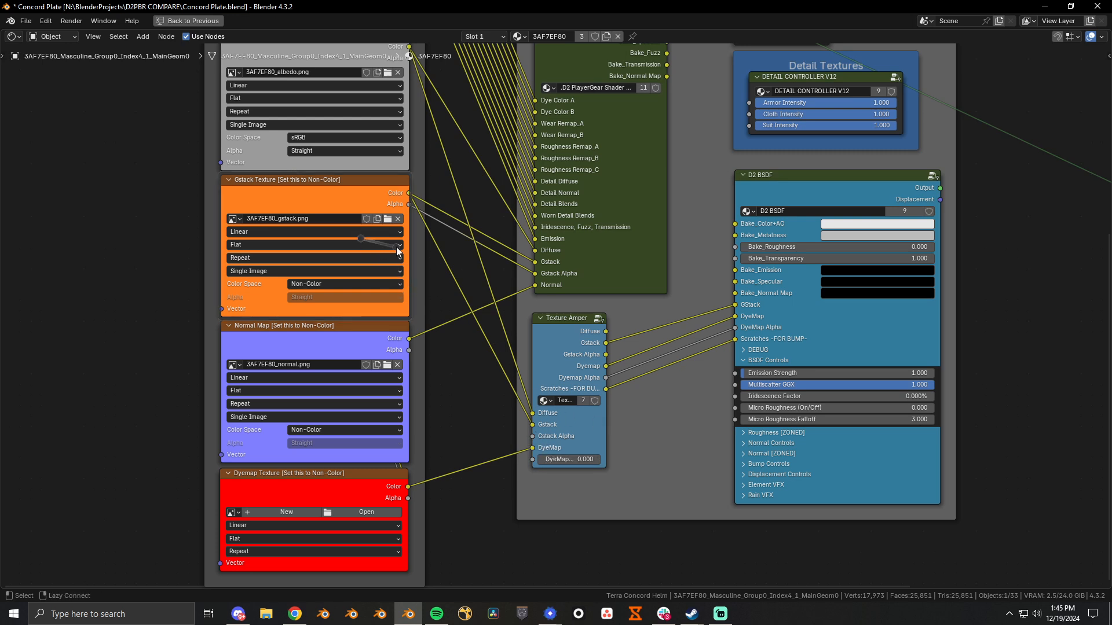
right_click_drag(414, 283, 532, 397, "alt")
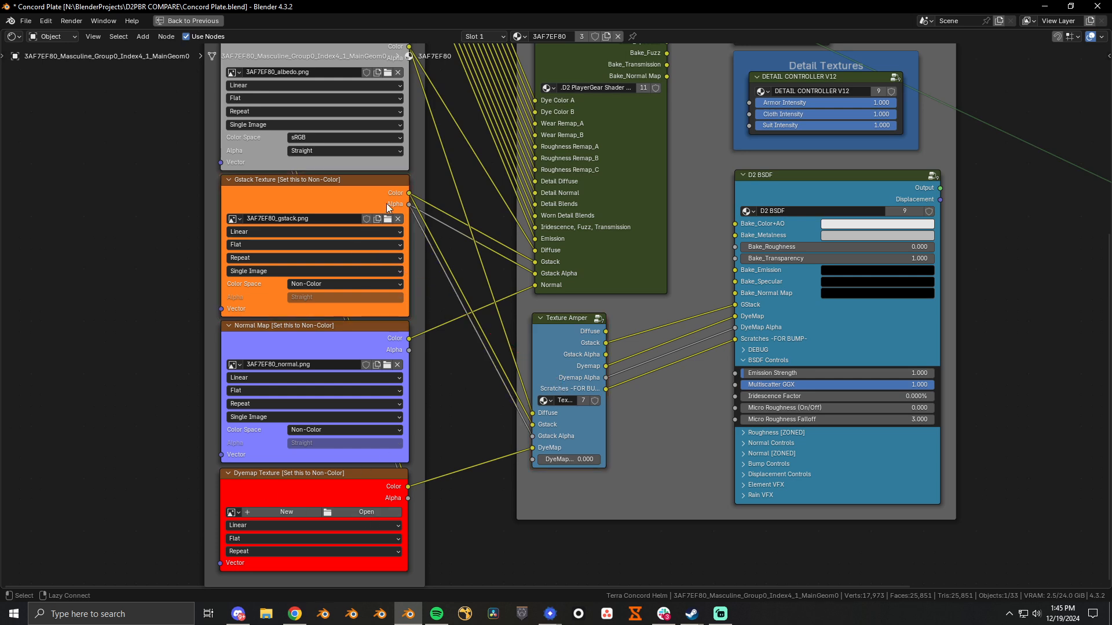
right_click_drag(360, 491, 569, 438, "alt")
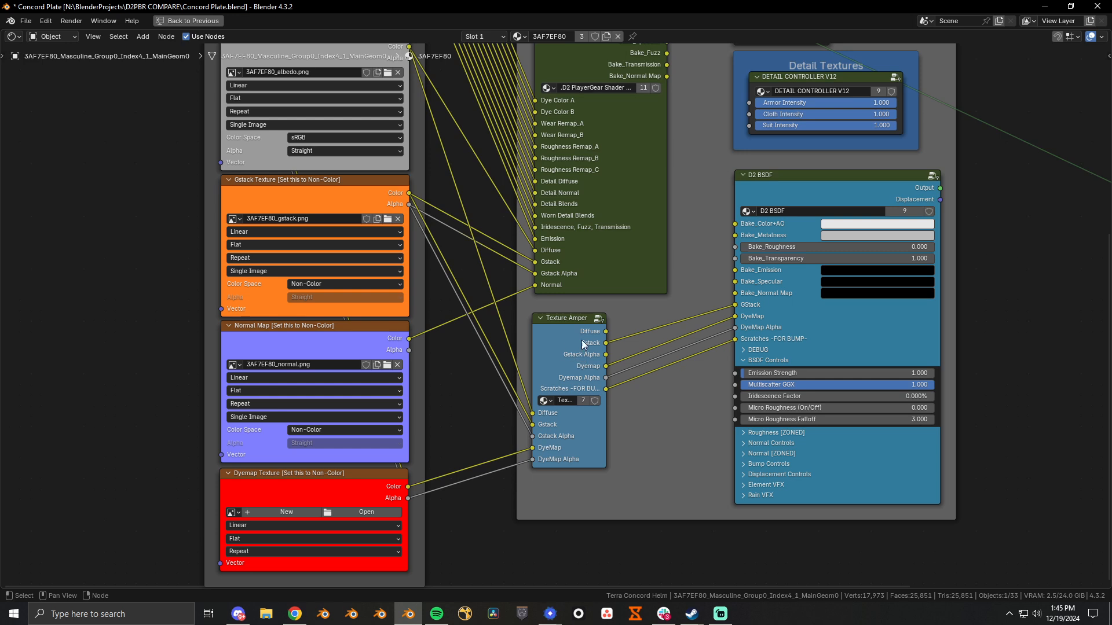
Link Texture Amper's Diffuse, Gstack and Gstack Alpha outputs to the matching D2 PlayerGear Shader inputs
left_click_drag(606, 332, 534, 262)
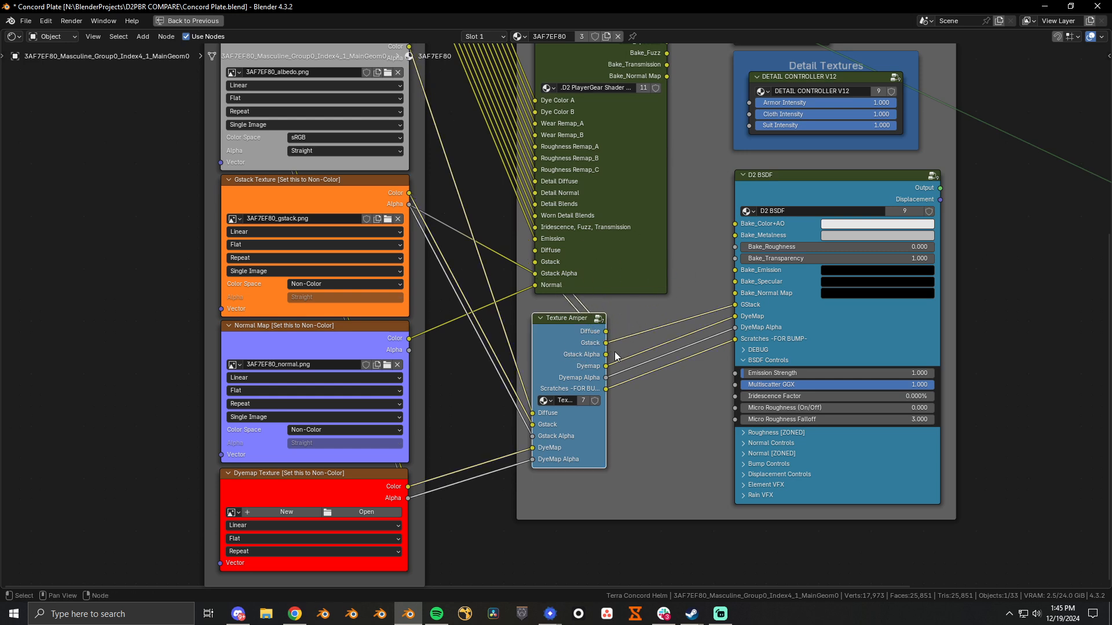
left_click_drag(605, 354, 536, 274)
Move the D2 BSDF, Detail Textures and "Thank you! <3" nodes up so the D2 BSDF sits level with the D2 PlayerGear Shader
middle_click_drag(737, 62, 666, 148)
scroll(666, 148, "down", 4)
middle_click_drag(666, 147, 609, 224)
left_click_drag(596, 169, 719, 422)
key("g")
left_click(731, 271)
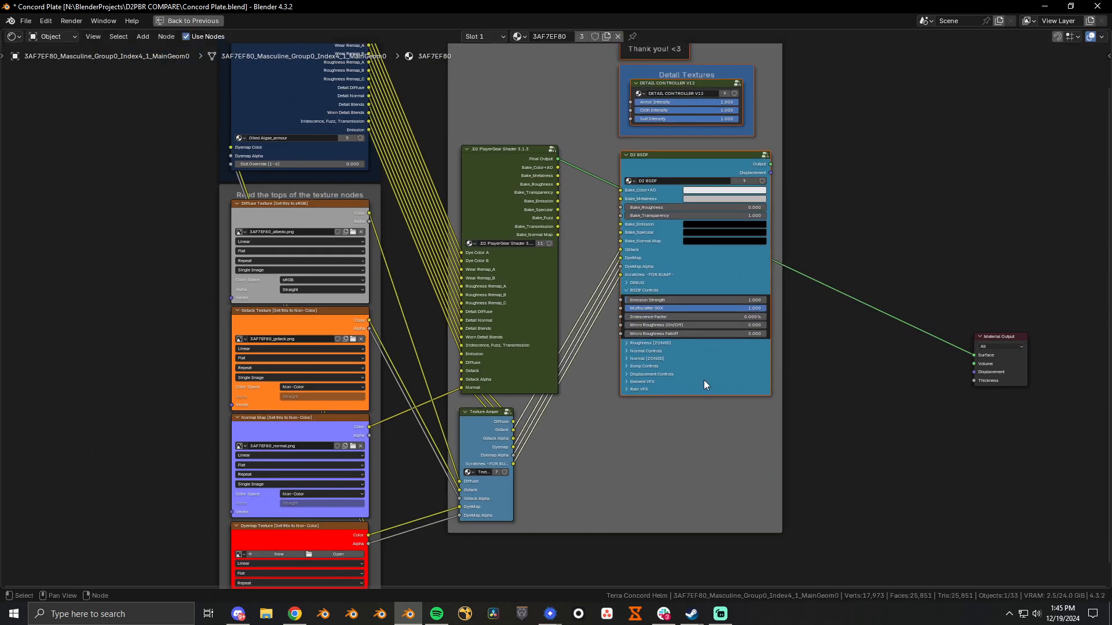
Link the D2 PlayerGear Shader's Bake Color+AO, Metalness, Roughness, Transparency, Emission, Specular and Normal Map outputs to the matching D2 BSDF inputs
left_click(583, 236)
scroll(502, 168, "up", 2)
scroll(520, 248, "up", 1)
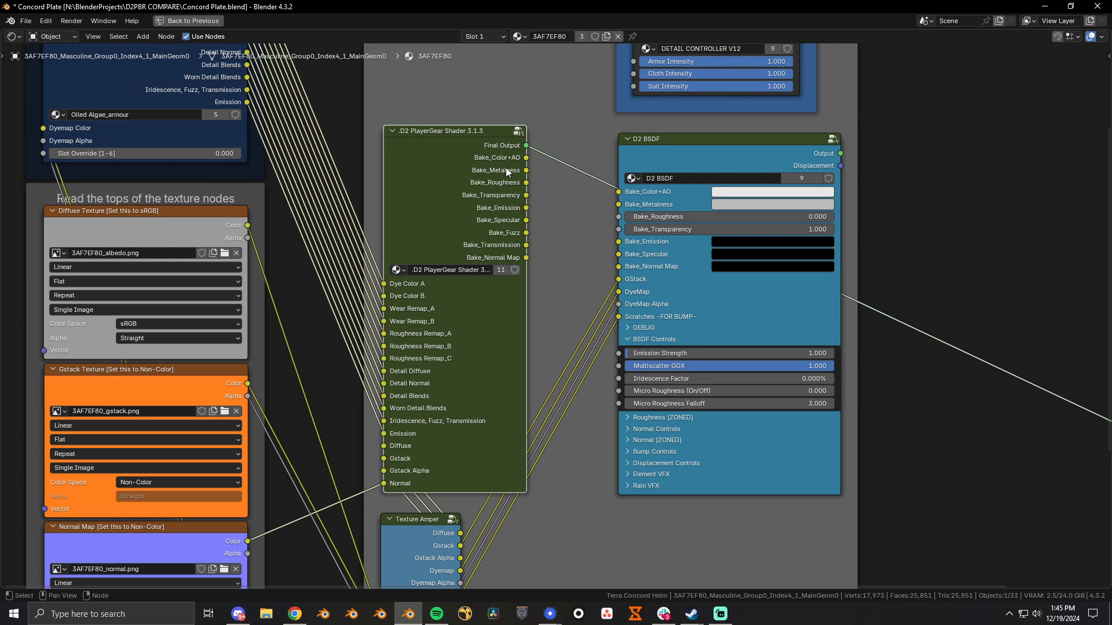
right_click_drag(487, 184, 631, 220, "alt")
right_click_drag(495, 194, 631, 227, "alt")
right_click_drag(497, 200, 631, 229, "alt")
right_click_drag(501, 208, 621, 234, "alt")
right_click_drag(503, 211, 640, 255, "alt")
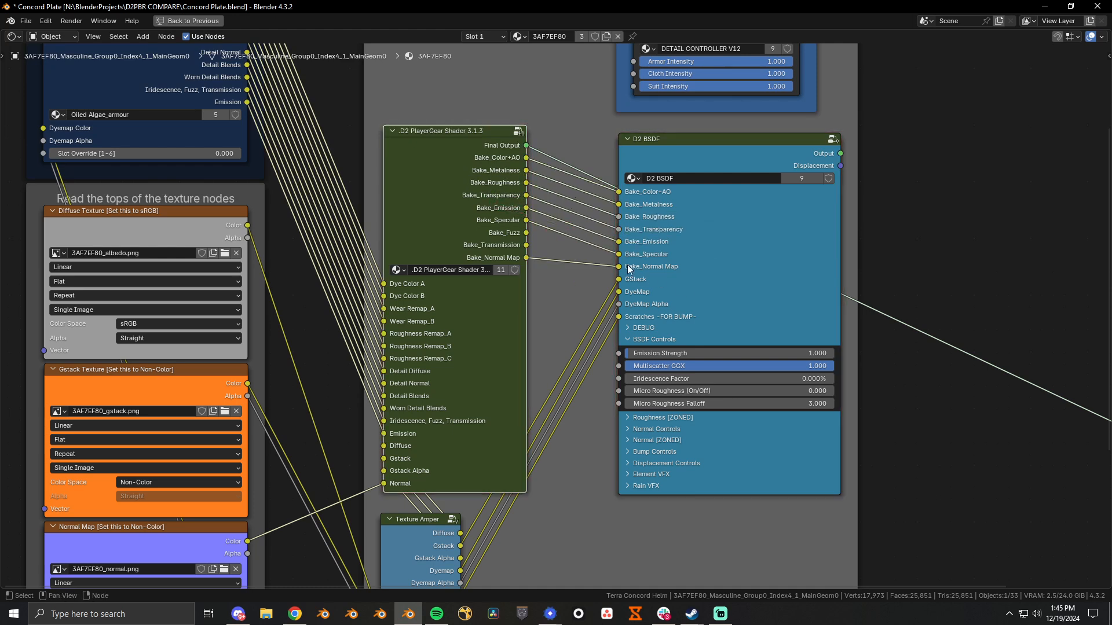
mouse_move(449, 207)
right_mouse_down("alt")
mouse_move(668, 235)
mouse_move(616, 417)
right_mouse_up("alt")
left_click(649, 478)
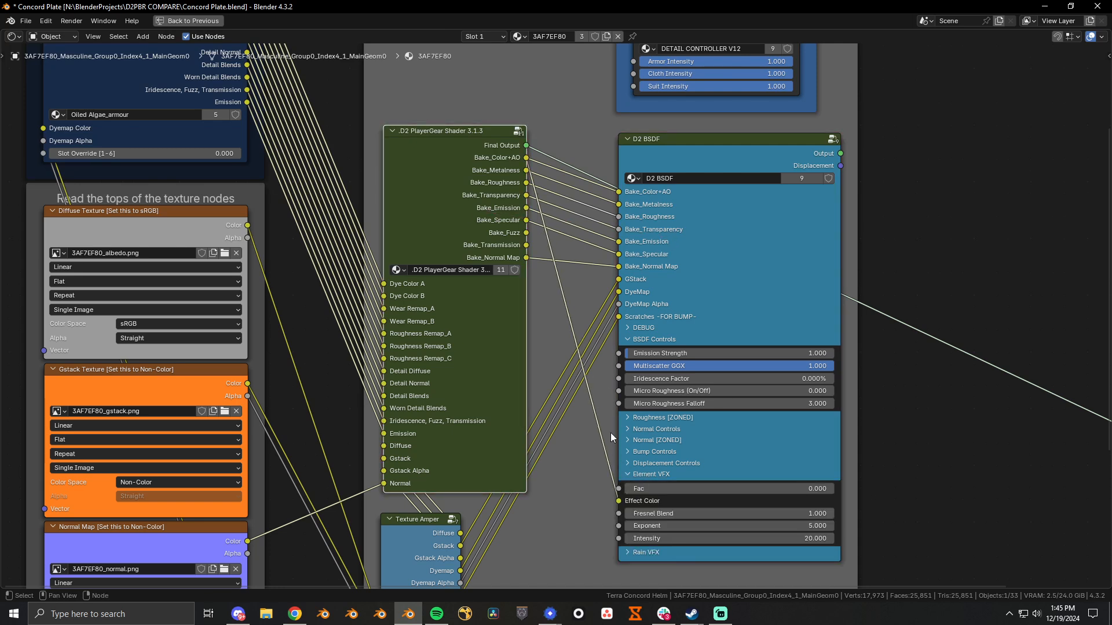
right_click_drag(583, 460, 583, 461, "ctrl")
left_click(642, 474)
Connect the D2 BSDF's Output to the Material Output's Surface and move the Material Output level with the D2 BSDF
scroll(708, 283, "down", 2)
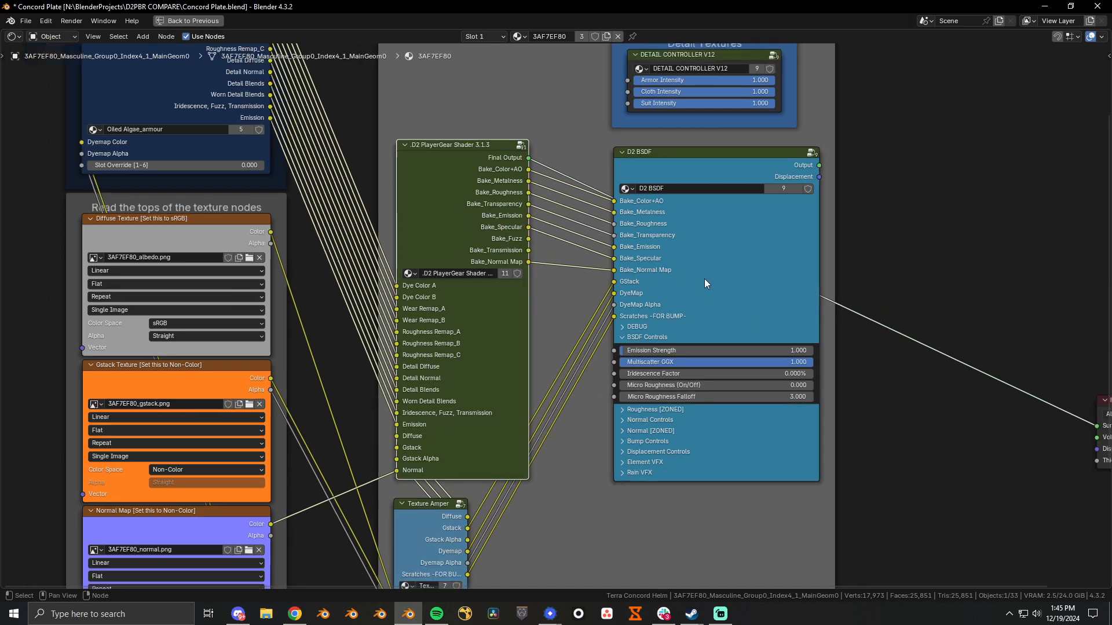
middle_click_drag(704, 279, 591, 292)
left_click(585, 191, "ctrl+shift")
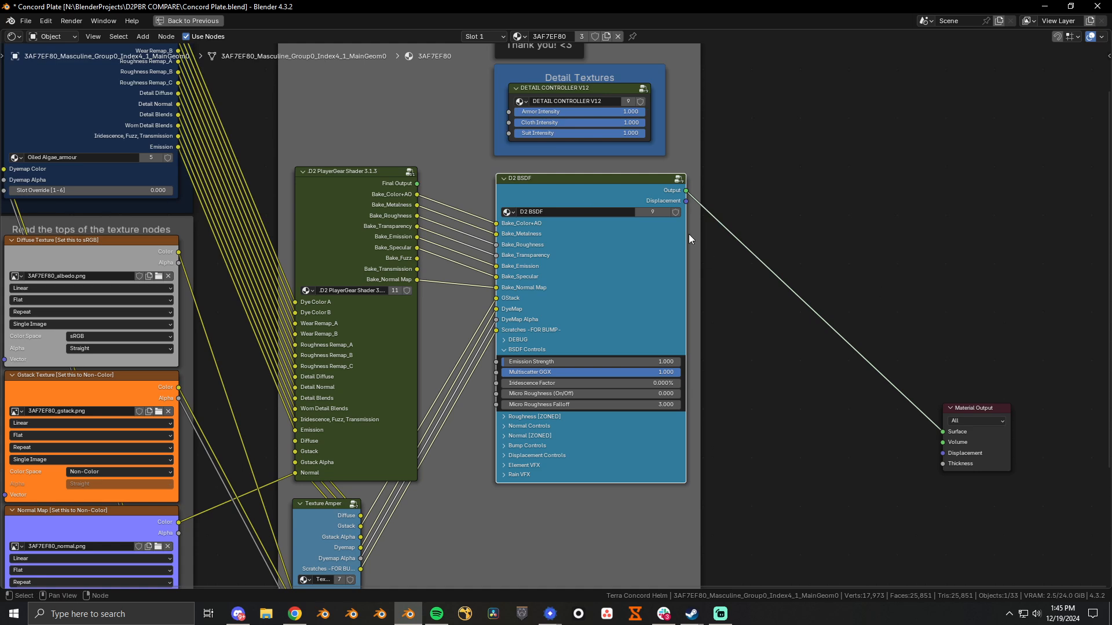
left_click_drag(956, 448, 832, 213)
Collapse the BSDF Controls and Roughness [ZONED] sections of the D2 BSDF node
left_click(524, 350)
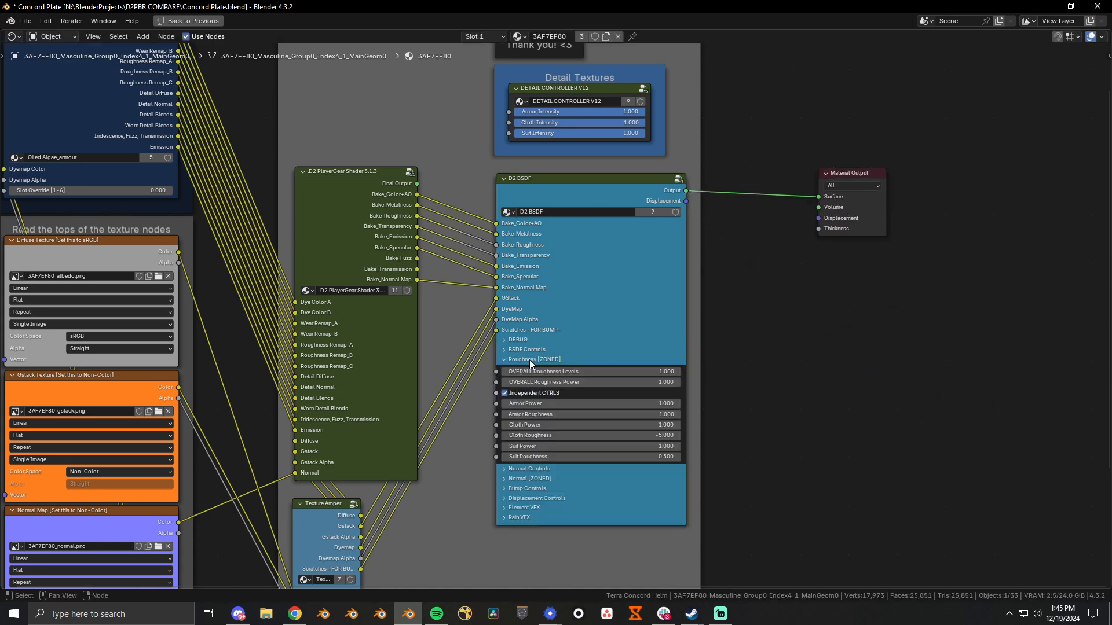
left_click(529, 360)
left_click(526, 356)
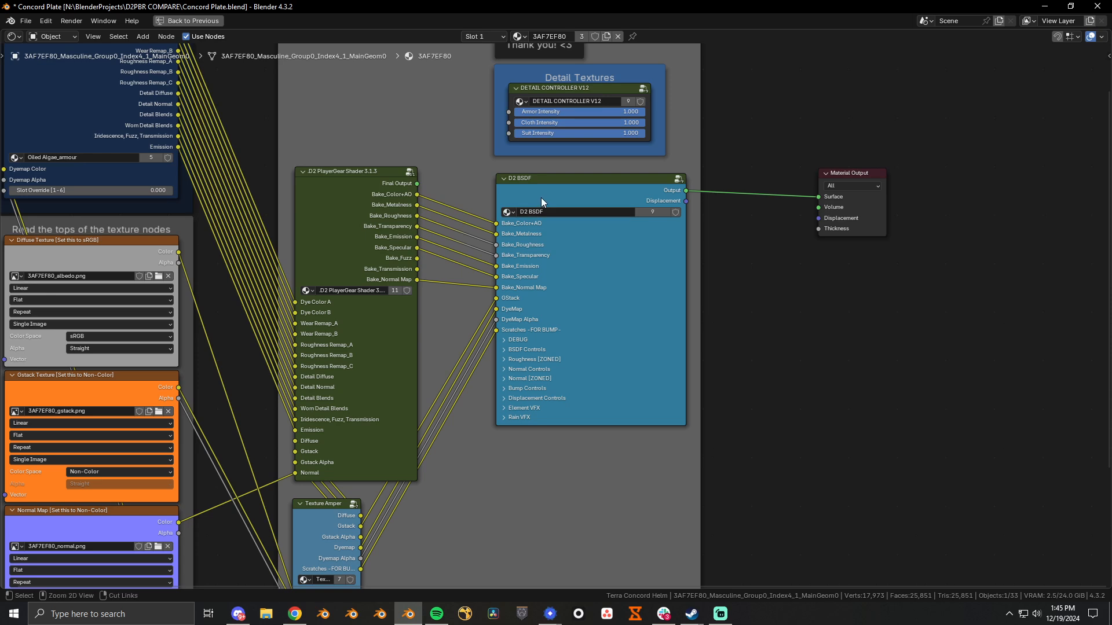
Restore the full layout and select all objects that share the chest armor's material
key("ctrl+space")
scroll(282, 249, "up", 3)
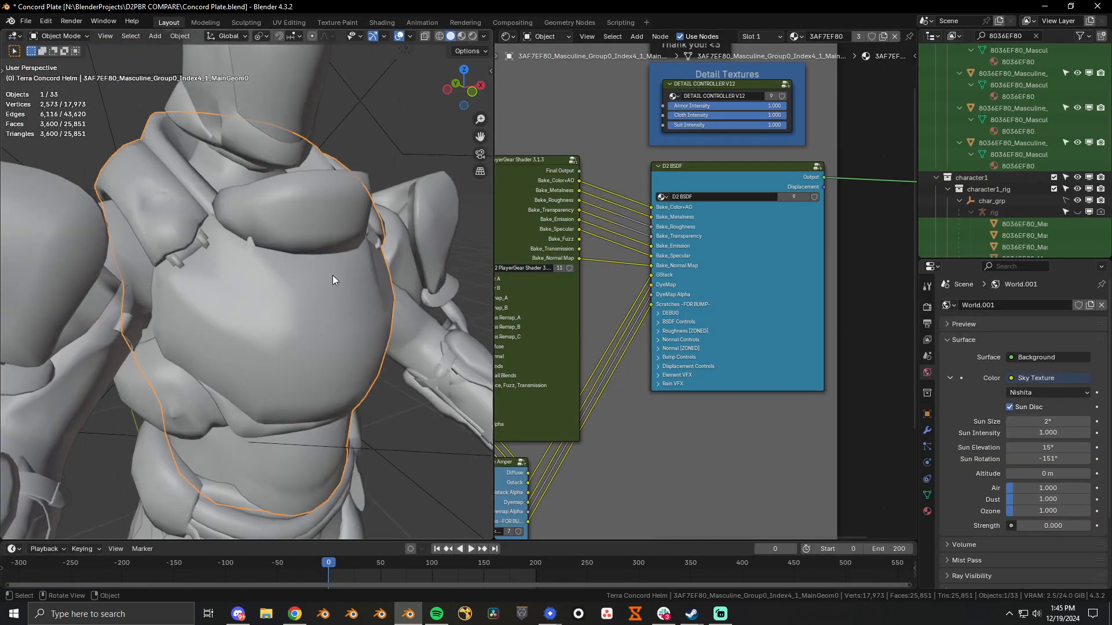
key("shift+l")
key("m")
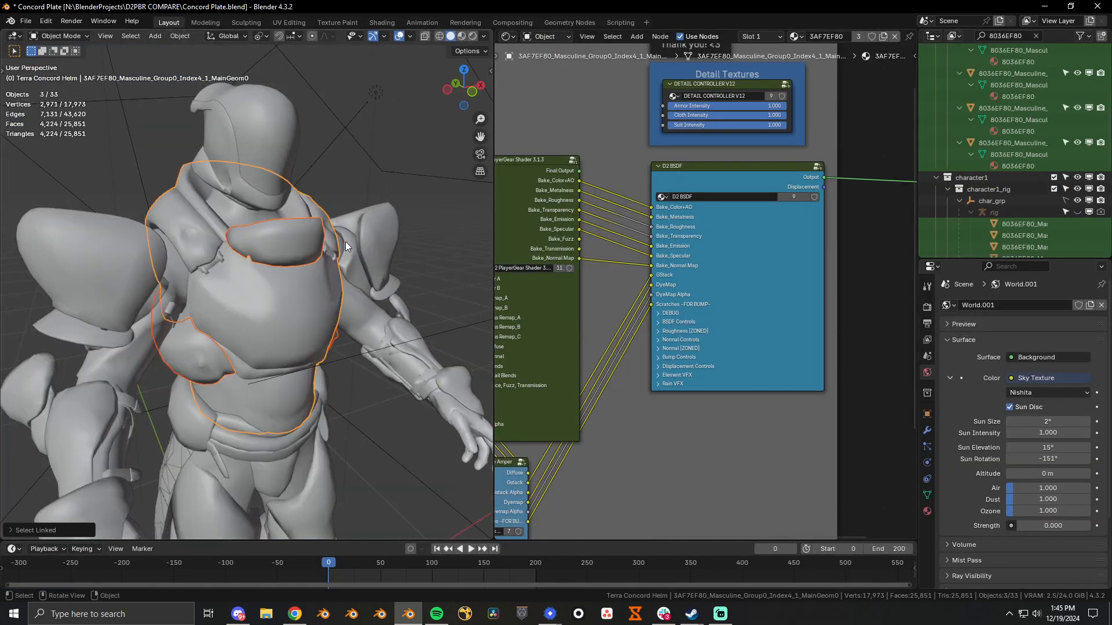
Add the four area lights to the selection, isolate everything selected in local view and frame the chest armor
scroll(345, 242, "down", 4)
left_click_drag(155, 91, 352, 180, "shift")
scroll(330, 181, "down", 3)
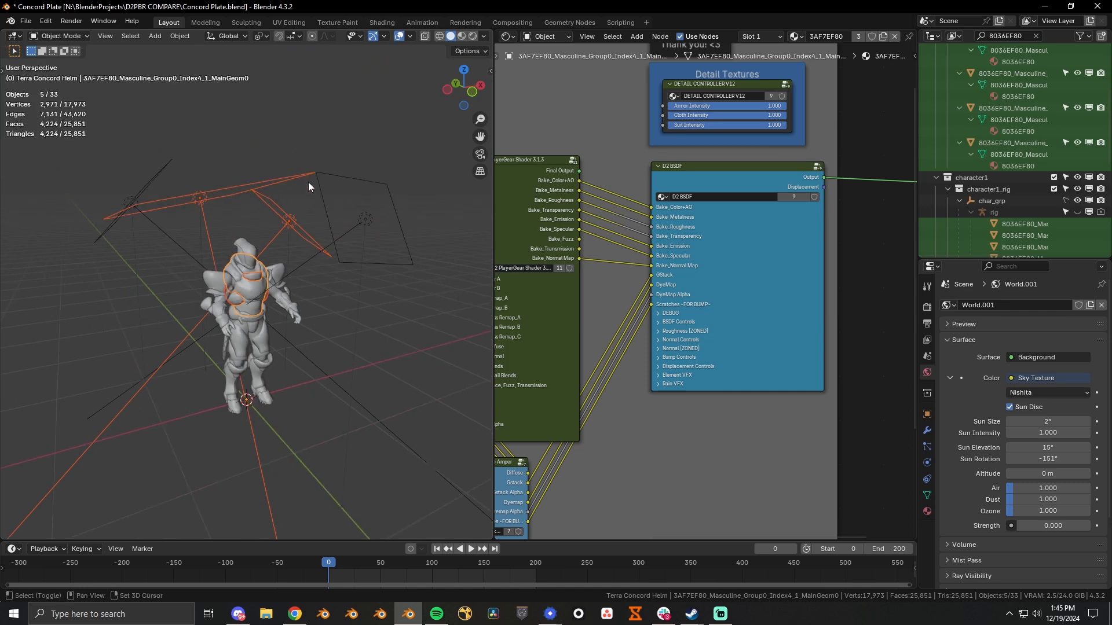
key("KP_Divide")
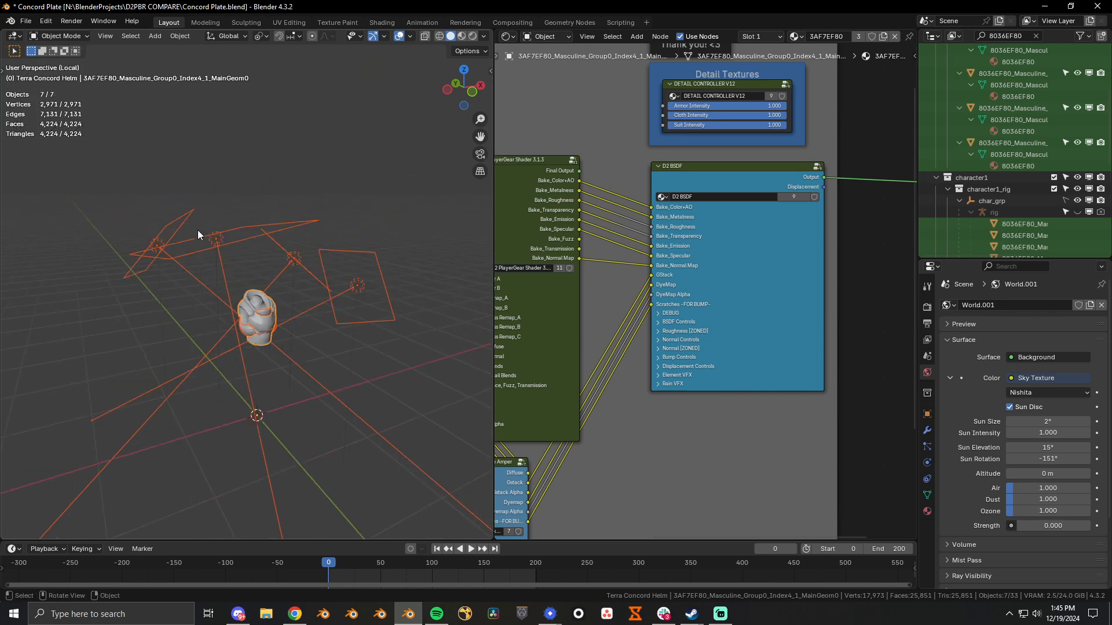
scroll(207, 222, "up", 4)
left_click(206, 223)
key("KP_Decimal")
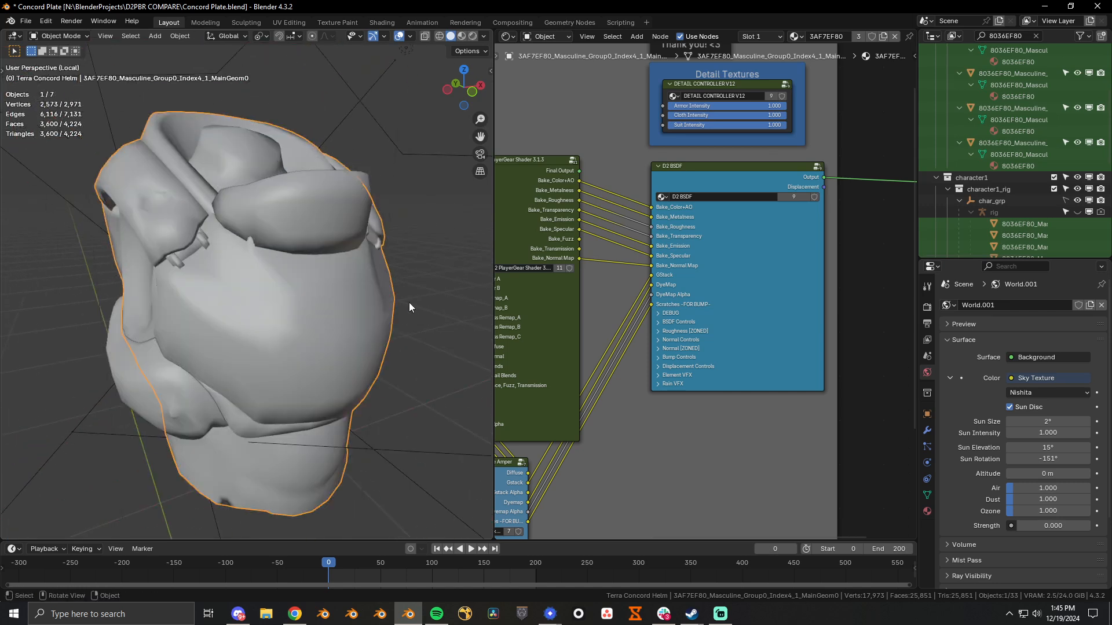
Open the Screencast Keys settings for the 3D viewport and turn Screencast Keys on
left_click(409, 302)
key("n")
left_click(413, 131)
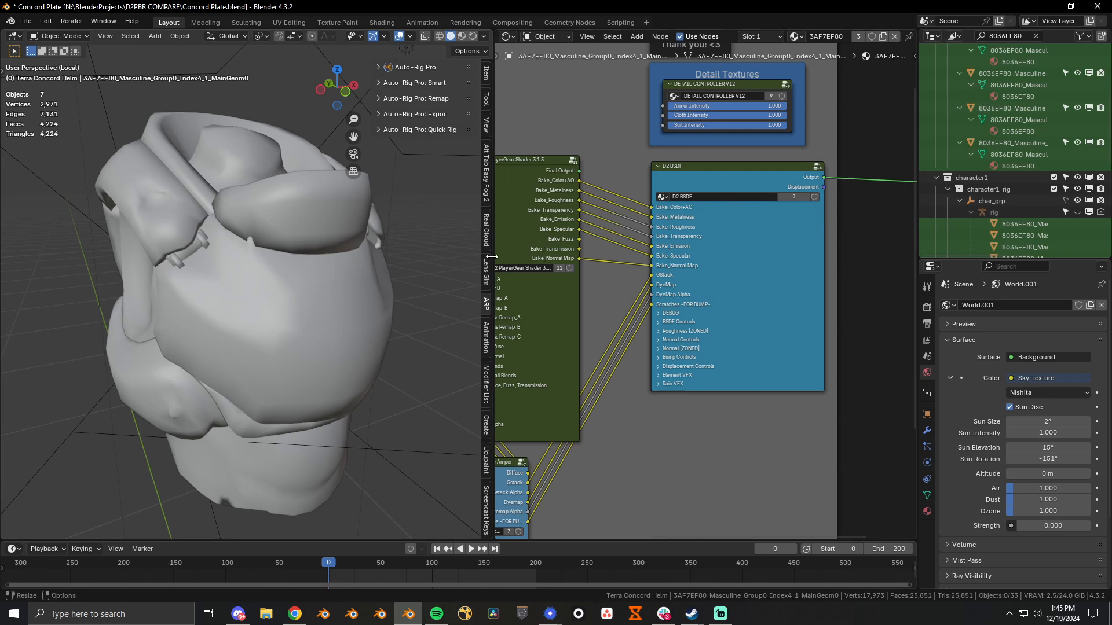
scroll(488, 273, "down", 5)
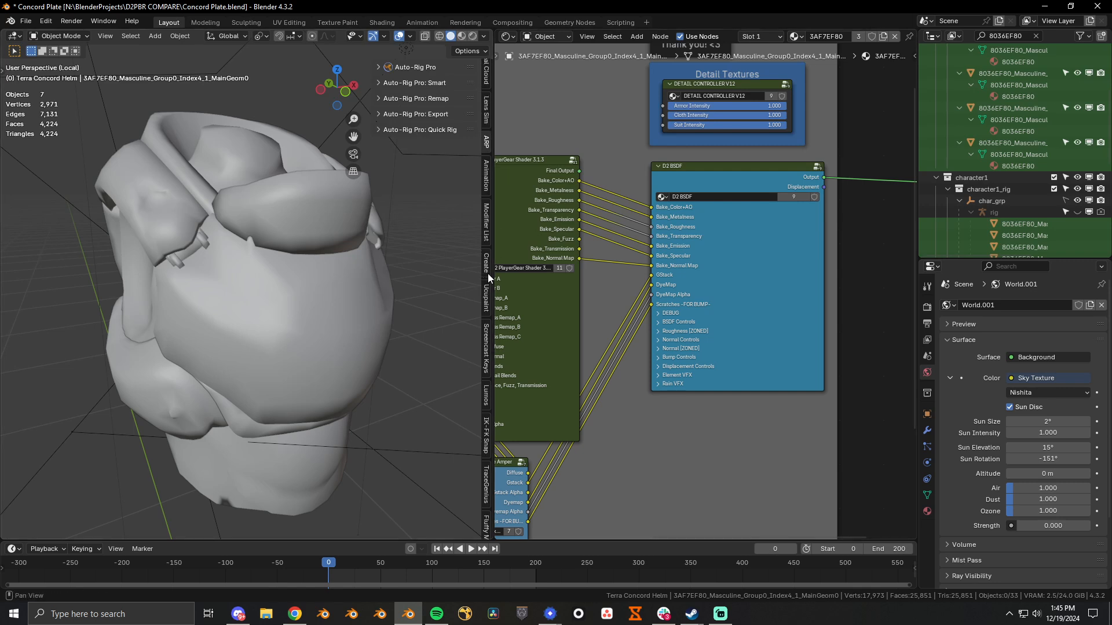
left_click(482, 343)
left_click(392, 68)
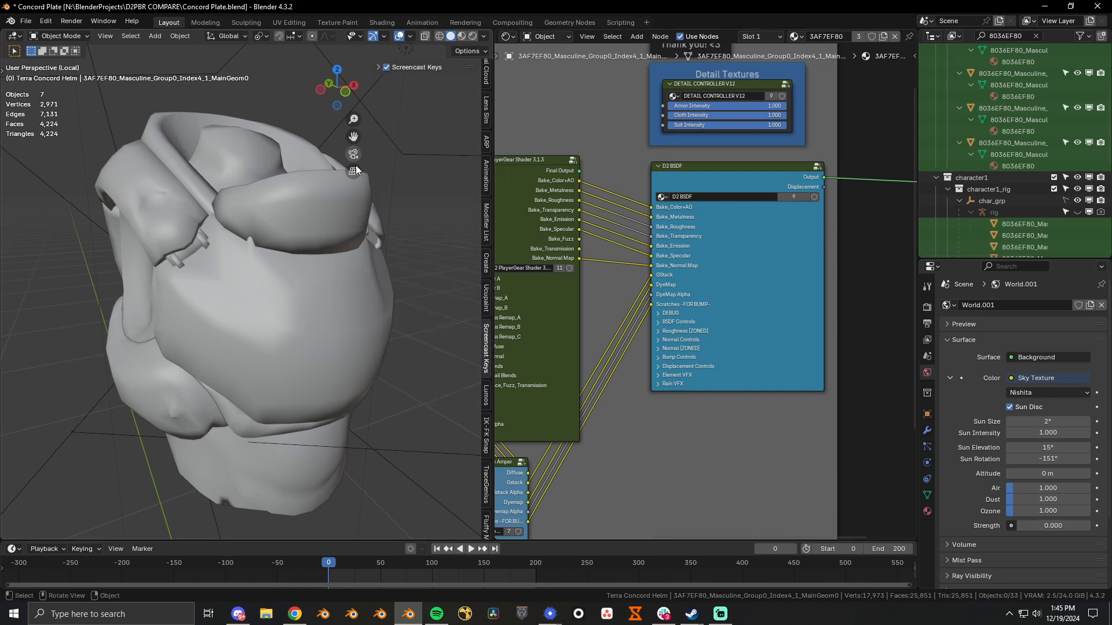
mouse_move(352, 255)
middle_mouse_down()
mouse_move(328, 262)
mouse_move(346, 263)
middle_mouse_up()
scroll(327, 263, "down", 3)
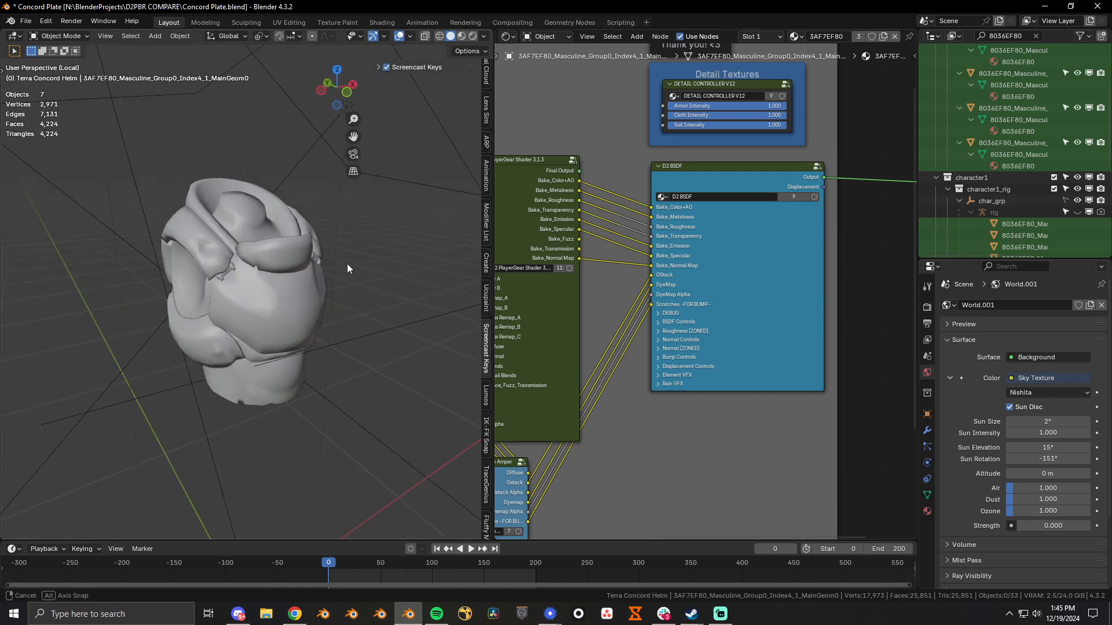
Widen the 3D viewport and expand the Screencast Keys settings
left_click(487, 181)
left_click_drag(493, 191, 651, 220)
scroll(475, 260, "up", 2)
scroll(417, 268, "down", 6)
scroll(409, 270, "up", 4)
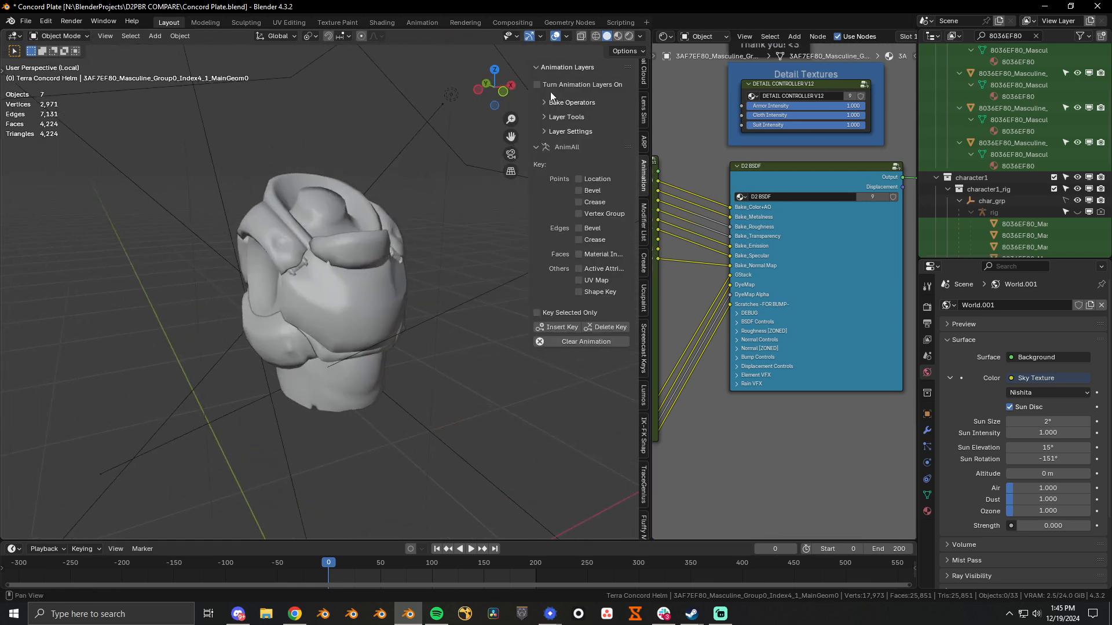
left_click(551, 68)
left_click(644, 347)
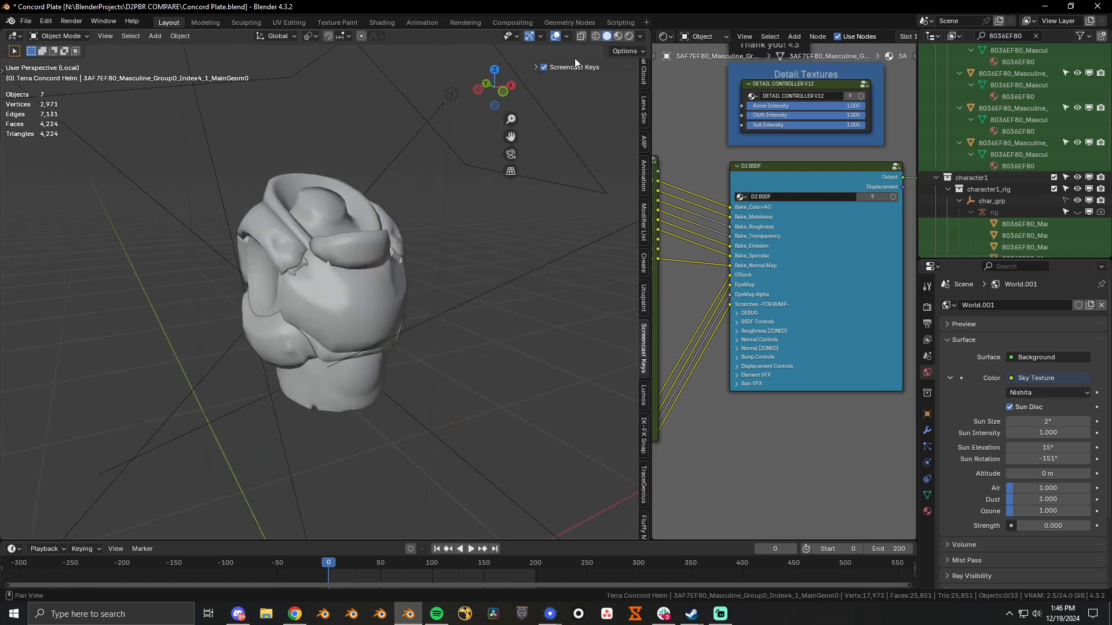
left_click(574, 66)
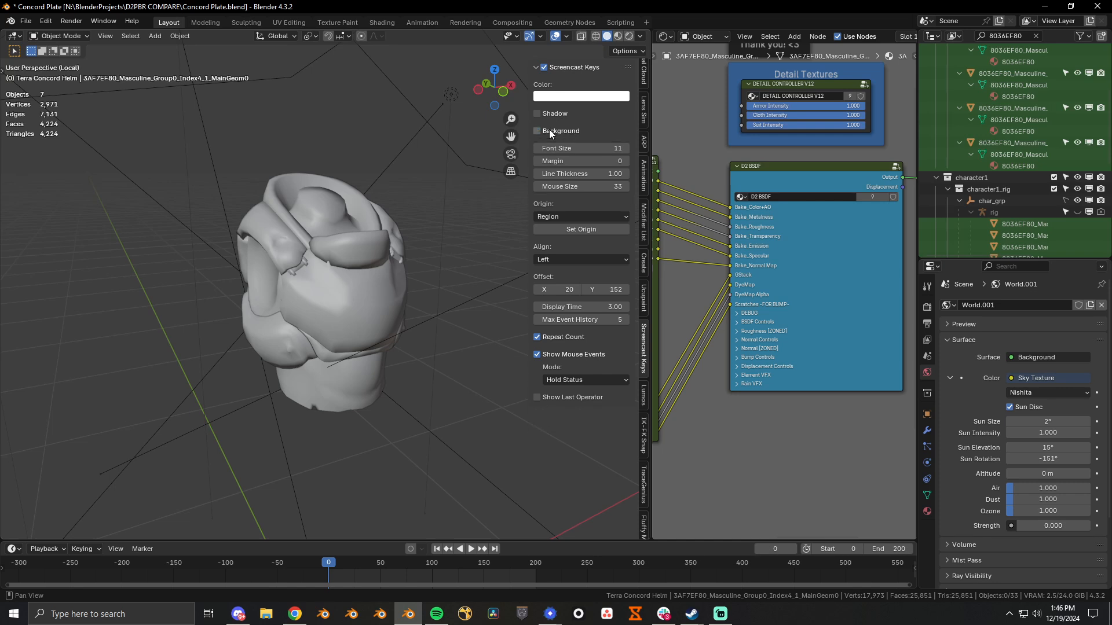
Turn Screencast Keys off and on again and enable its Shadow option
left_click(562, 397)
left_click(562, 397)
middle_click_drag(463, 371, 403, 216)
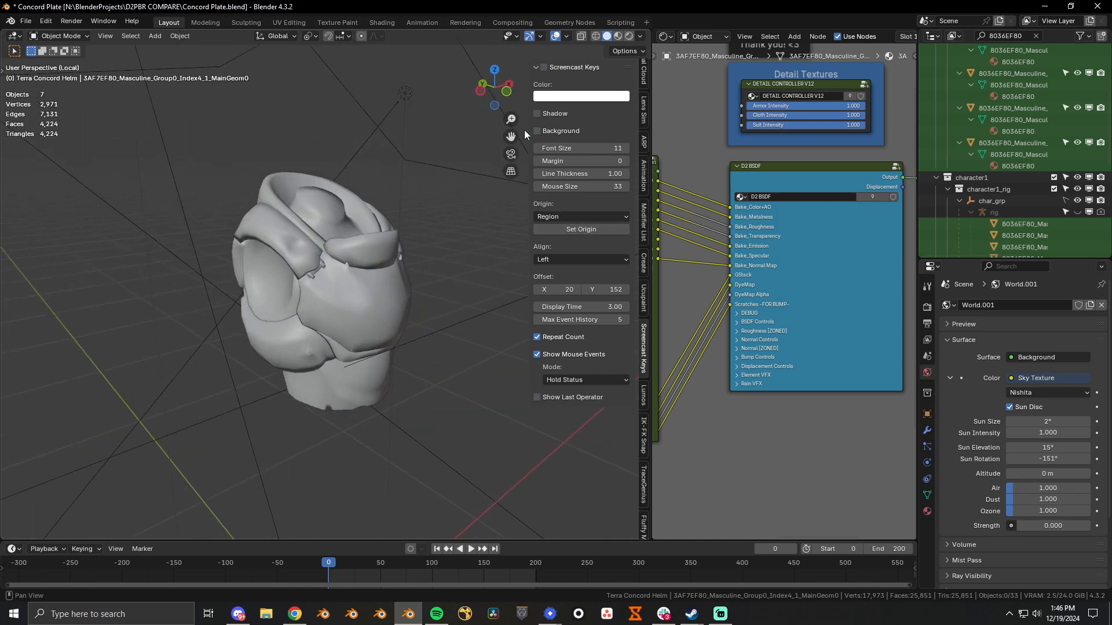
left_click(544, 131)
left_click(544, 131)
left_click(537, 113)
scroll(311, 274, "up", 3)
Switch the 3D viewport to rendered shading to show the chest armor with its materials
left_click(354, 293)
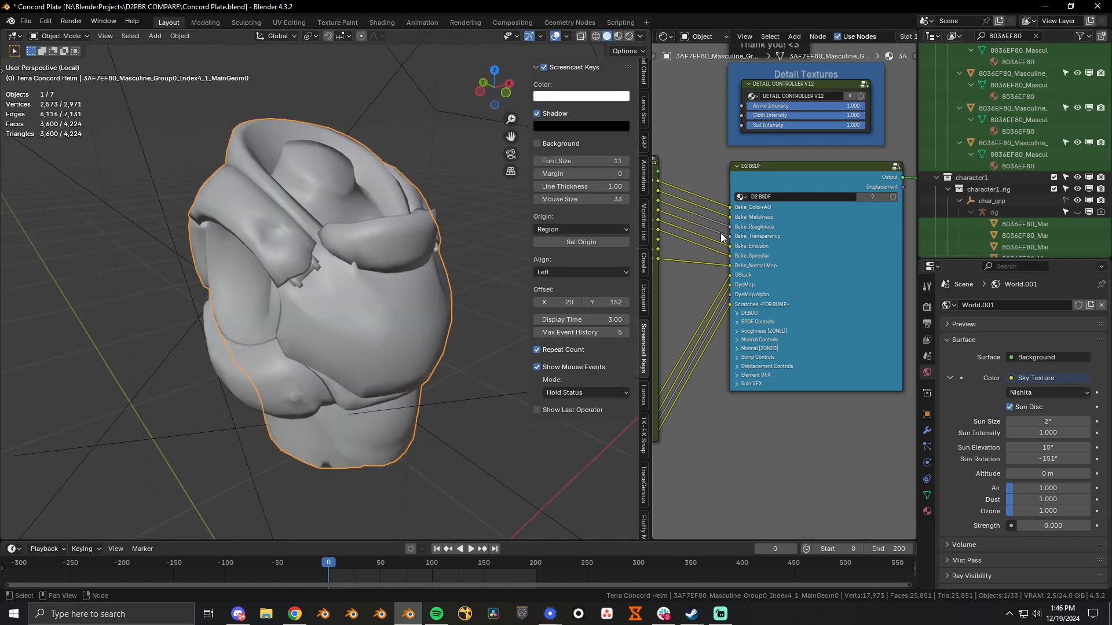
key("z")
left_click(473, 218)
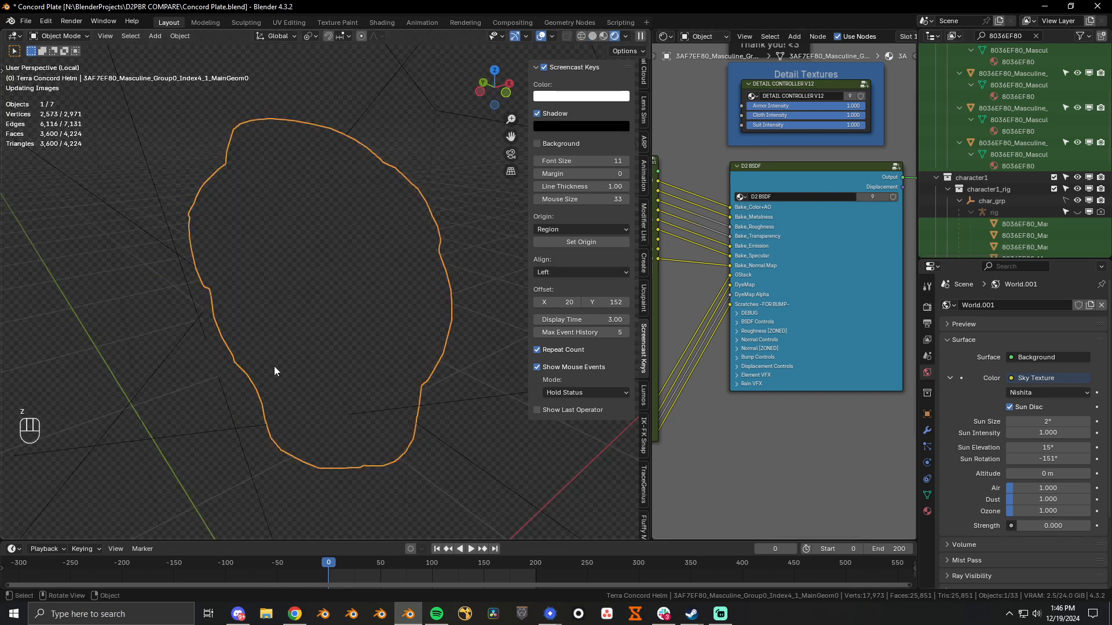
left_click(475, 221)
middle_click_drag(419, 245, 397, 228)
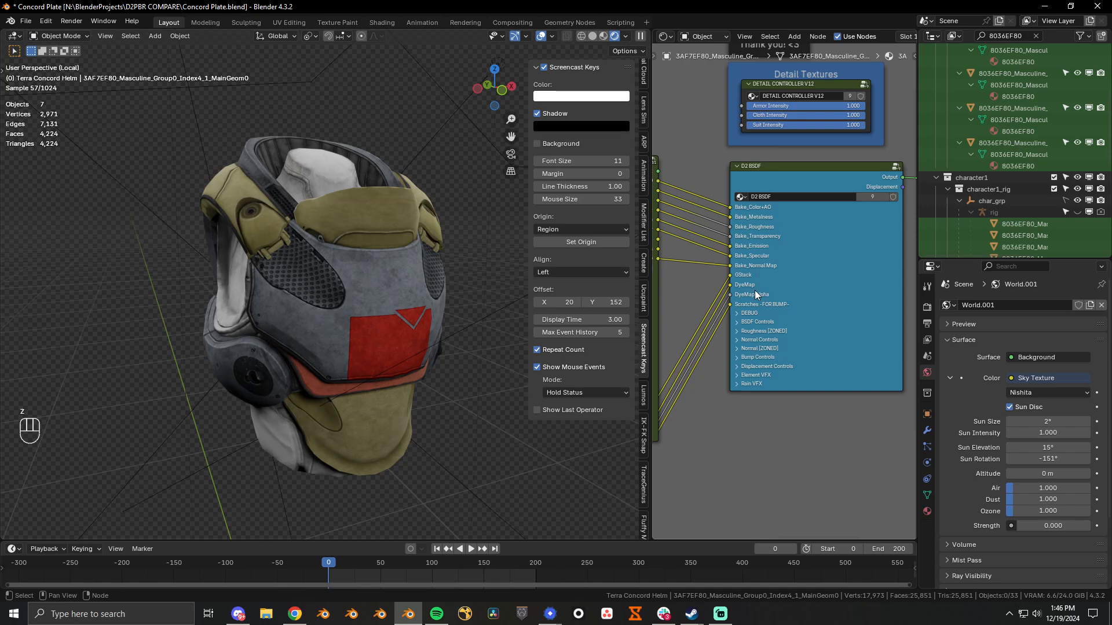
In the D2 BSDF's Roughness [ZONED] section, set Armor, Cloth and Suit Roughness to 0 and disable Independent CTRLS
left_click(749, 331)
scroll(753, 342, "up", 2)
left_click(762, 351)
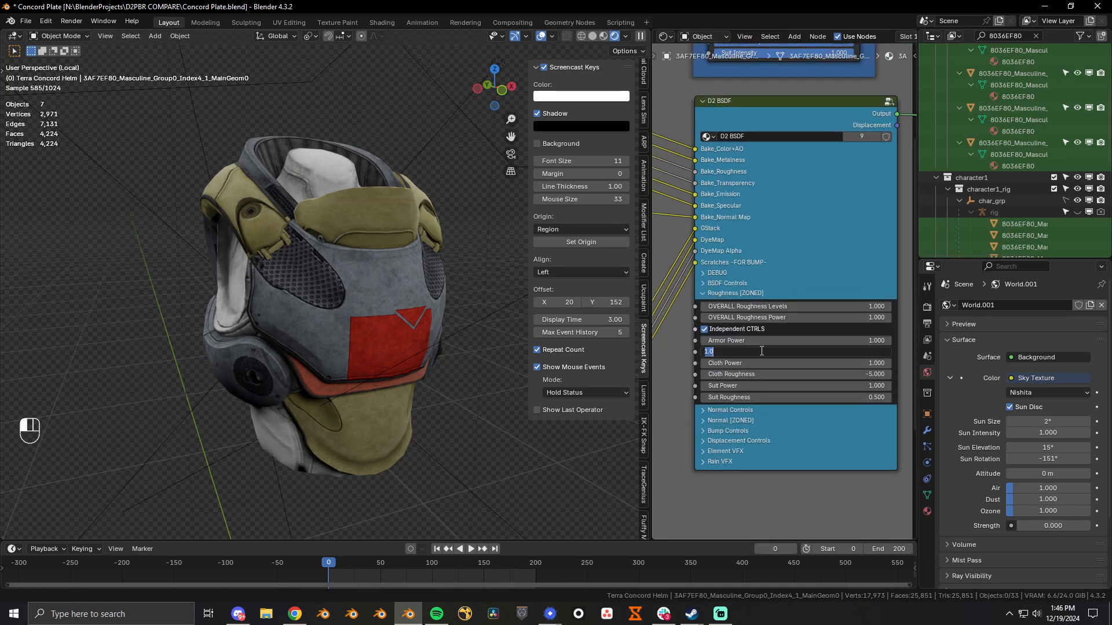
type("0")
key("Return")
left_click(765, 375)
type("0")
key("Return")
left_click(769, 397)
left_click(771, 399)
type("0")
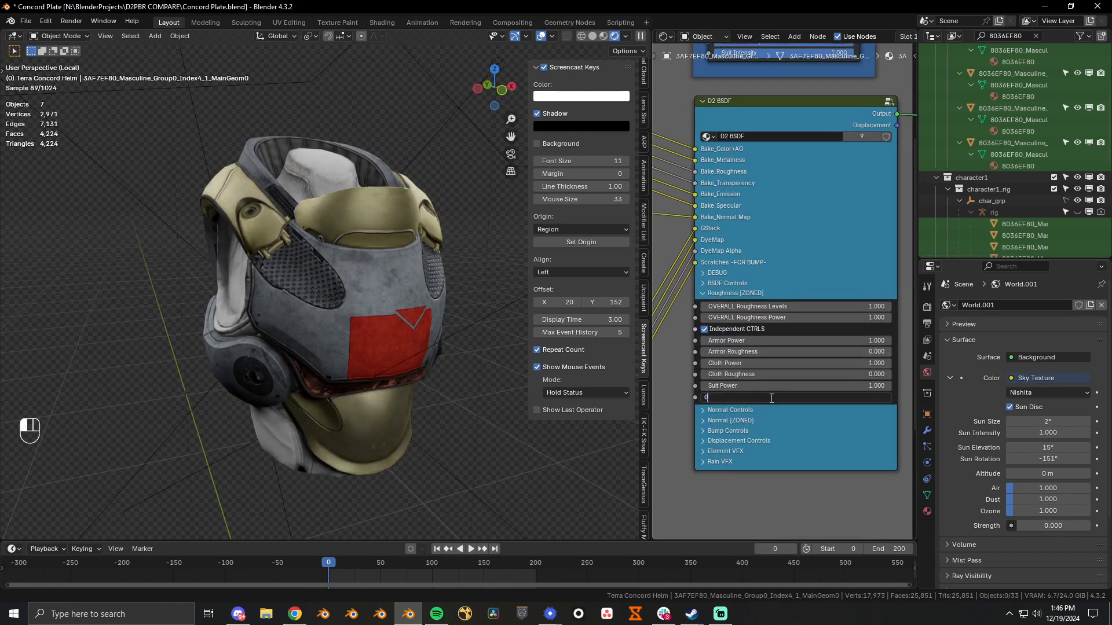
key("Return")
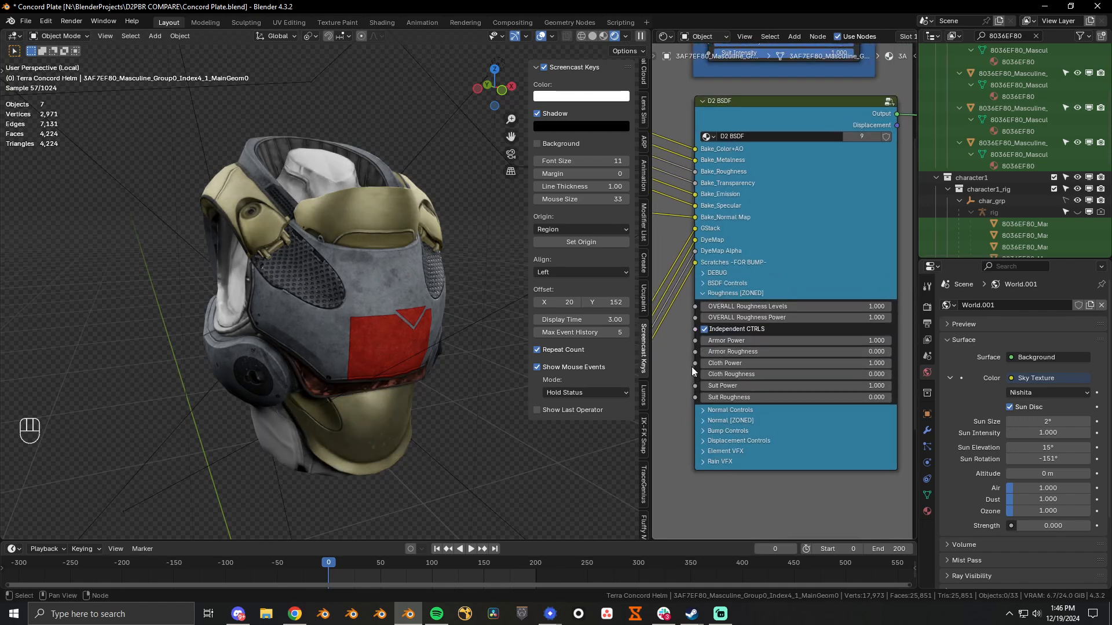
left_click(717, 331)
Preview the D2 PlayerGear Shader's Final Output on the armor for comparison, and return the preview to the D2 BSDF's Output
scroll(799, 296, "down", 3)
middle_click_drag(799, 295, 887, 319)
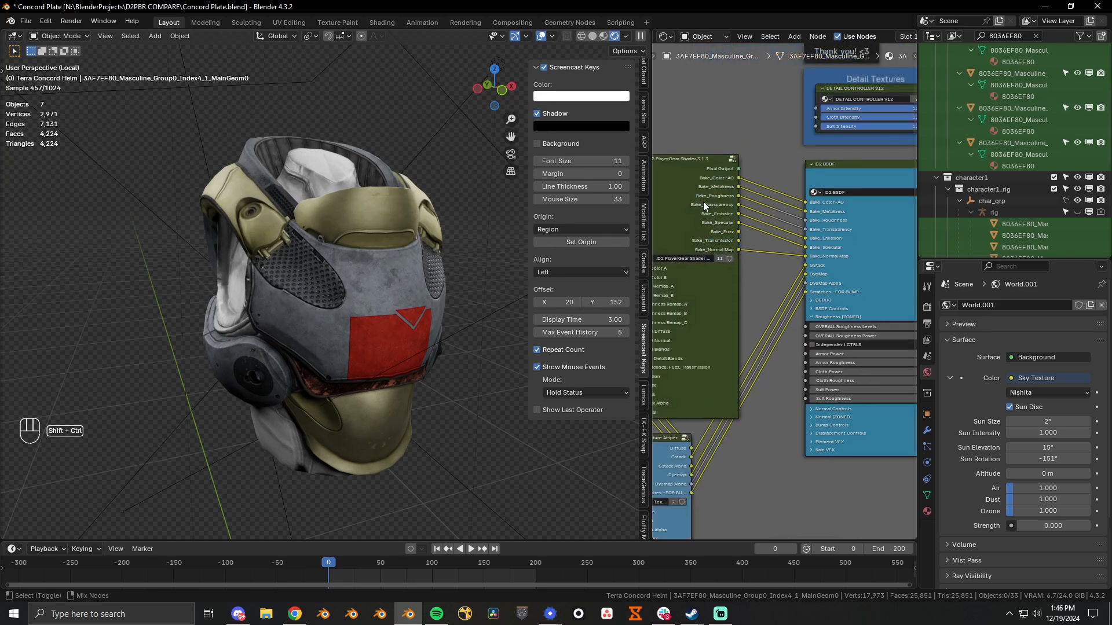
left_click(702, 202, "ctrl+shift")
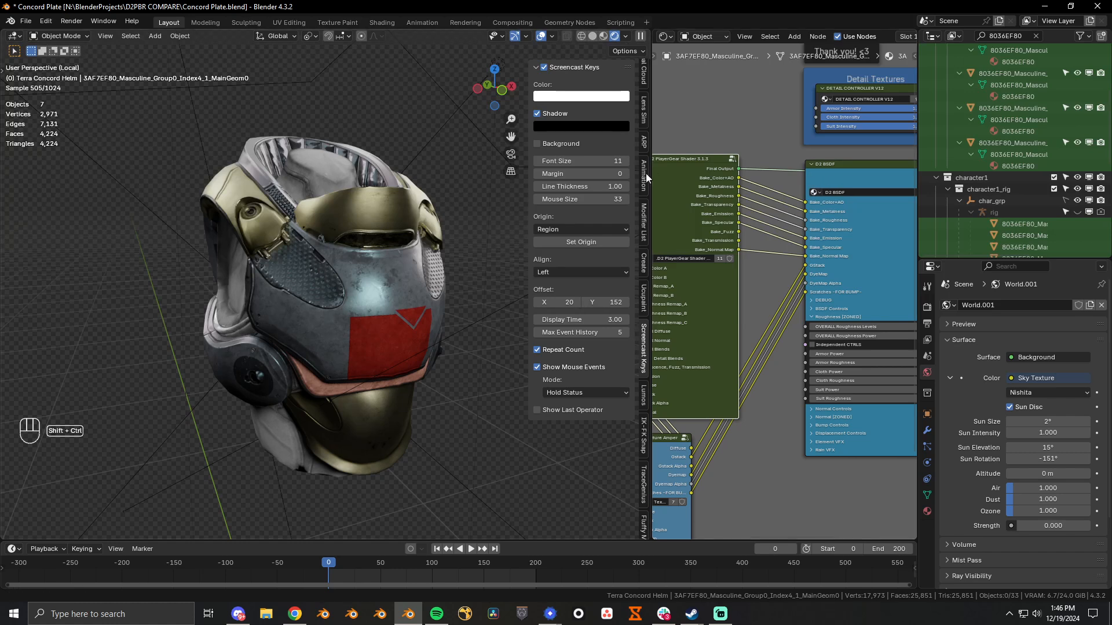
left_click(815, 193, "ctrl+shift")
key("KP_Decimal")
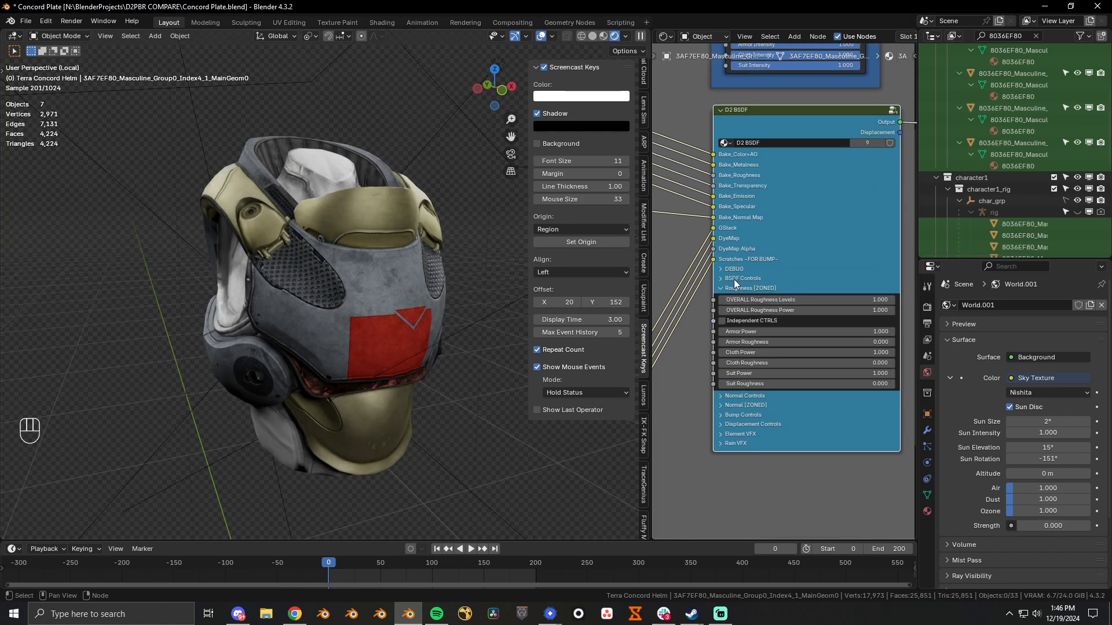
Expand the D2 BSDF's DEBUG section and preview its Specular output on the armor from several angles
left_click(820, 270)
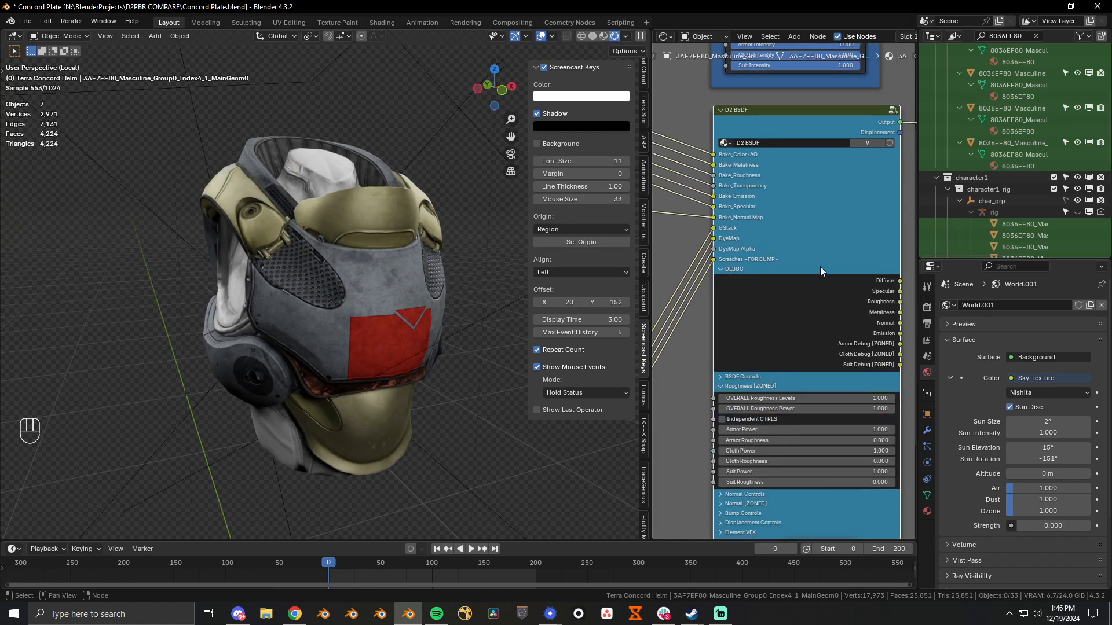
left_click(775, 132, "ctrl+shift")
left_click(775, 132, "ctrl+shift")
left_click(774, 132, "ctrl+shift")
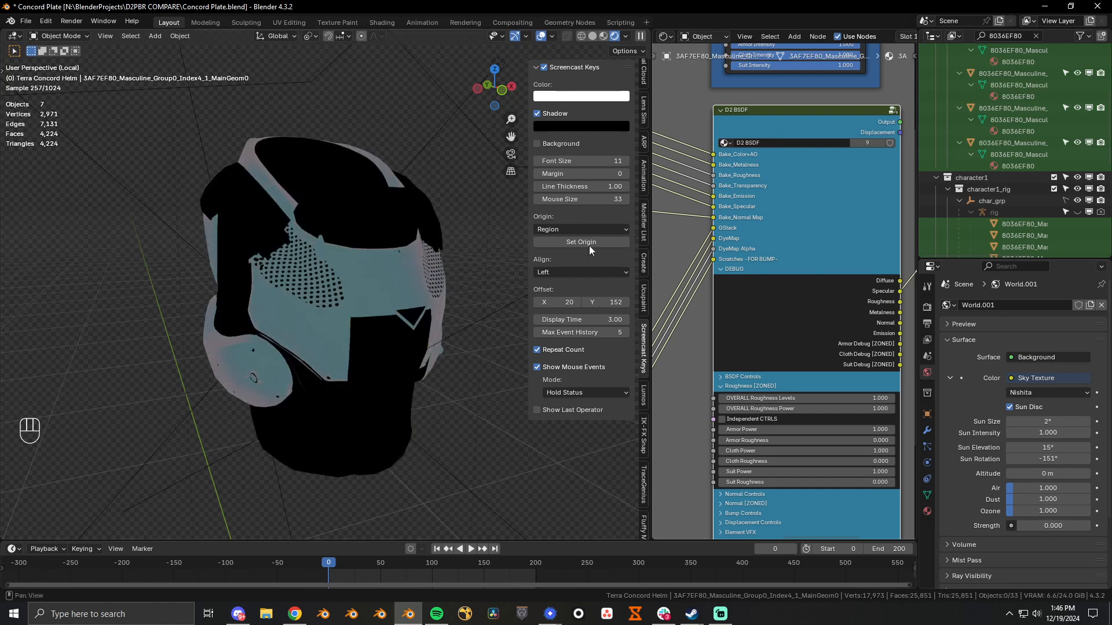
middle_click_drag(341, 259, 269, 315)
scroll(343, 248, "up", 3)
middle_click_drag(289, 244, 315, 281)
Set the D2 BSDF's Iridescence Factor to 1% in BSDF Controls and reconnect its Output to the Material Output's Surface
left_click(744, 377)
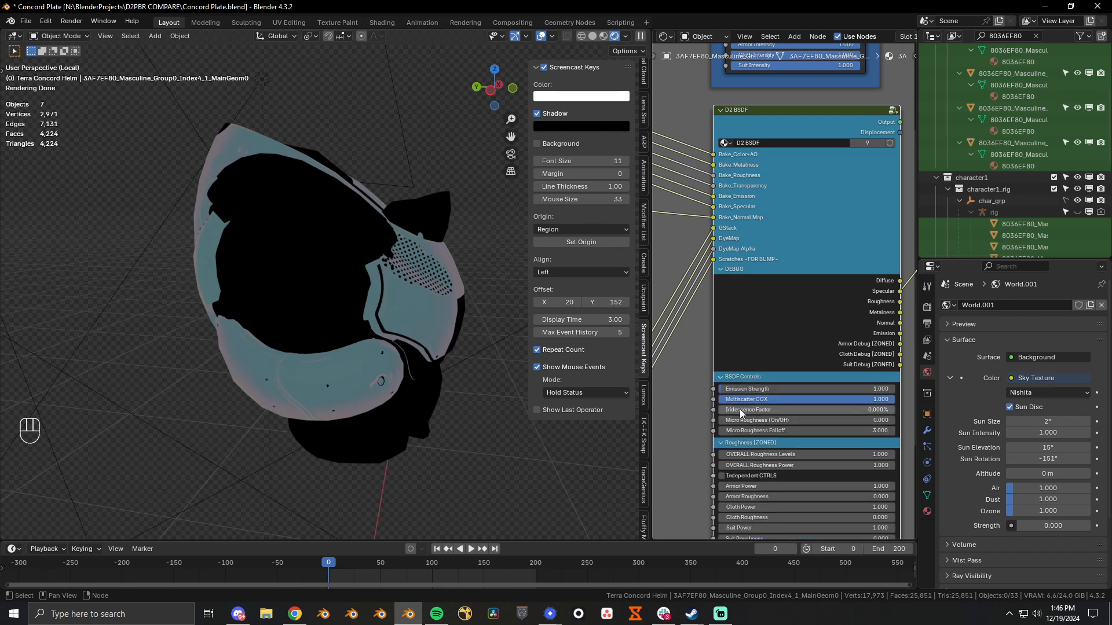
left_click_drag(739, 409, 823, 409)
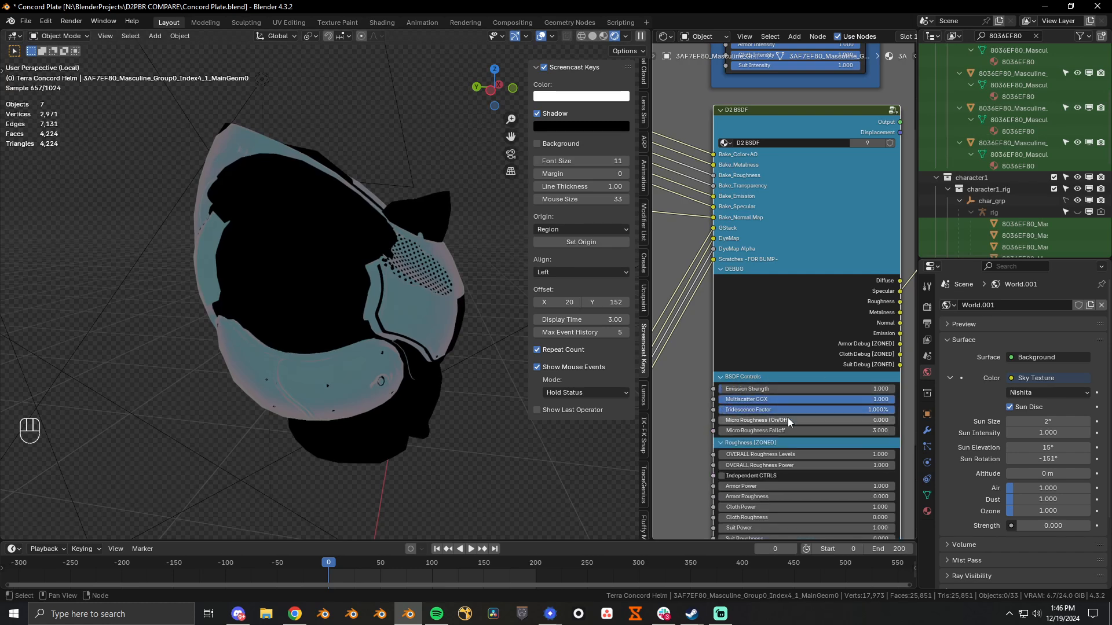
middle_click_drag(885, 169, 749, 176)
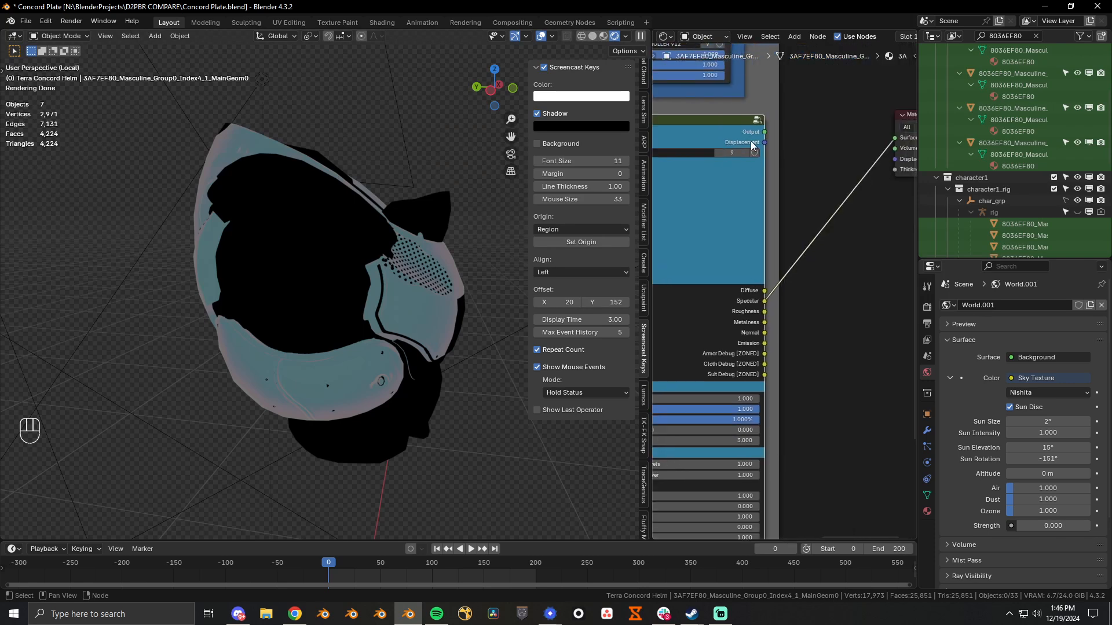
left_click_drag(764, 131, 892, 136)
middle_click_drag(691, 208, 749, 201)
middle_click_drag(408, 298, 321, 284)
mouse_move(745, 410)
left_mouse_down()
mouse_move(654, 411)
mouse_move(811, 411)
left_mouse_up()
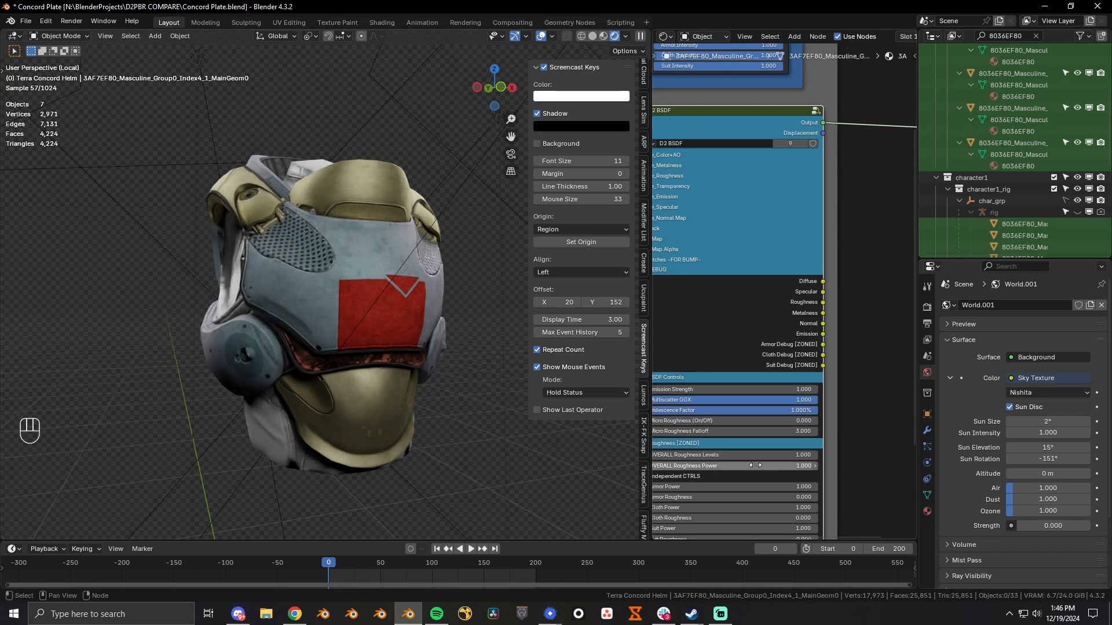
Enable Independent CTRLS in the D2 BSDF's Roughness [ZONED] section and set Armor Roughness to -0.3
middle_click_drag(663, 474, 713, 402)
mouse_move(779, 426)
left_mouse_down()
mouse_move(739, 426)
mouse_move(780, 426)
mouse_move(741, 426)
mouse_move(762, 425)
left_mouse_up()
mouse_move(238, 245)
middle_mouse_down()
mouse_move(326, 324)
mouse_move(237, 249)
middle_mouse_up()
scroll(257, 256, "up", 3)
scroll(732, 362, "down", 2, "shift")
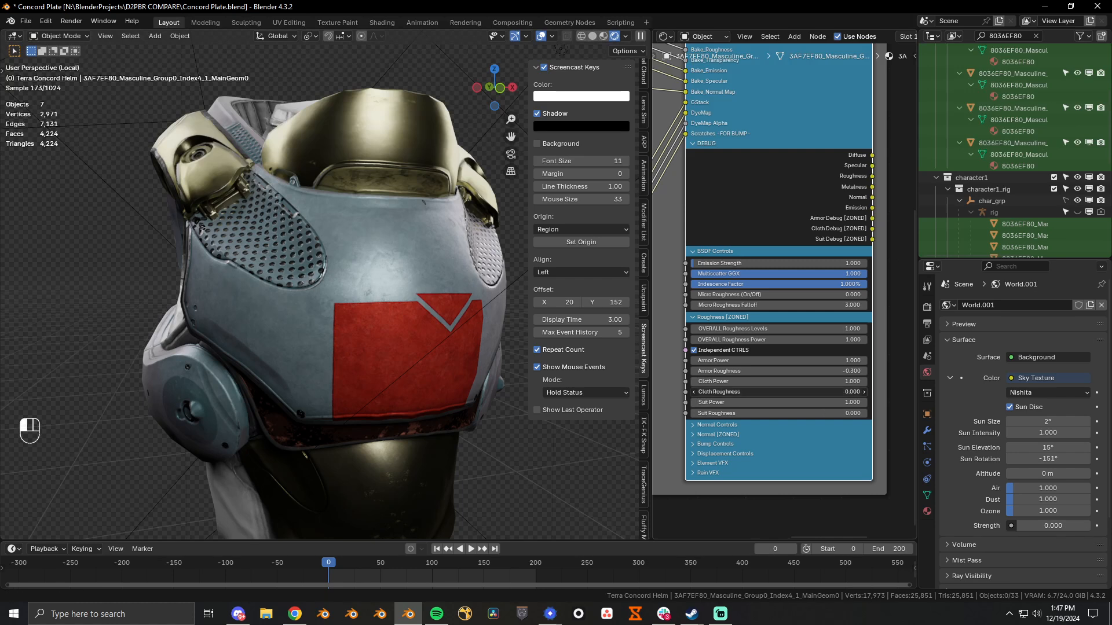
Preview the D2 BSDF's Armor Debug and Cloth Debug outputs on the helmet from the side, and return the preview to Output
scroll(768, 266, "down", 1)
scroll(765, 116, "down", 2)
middle_click_drag(766, 58, 748, 173)
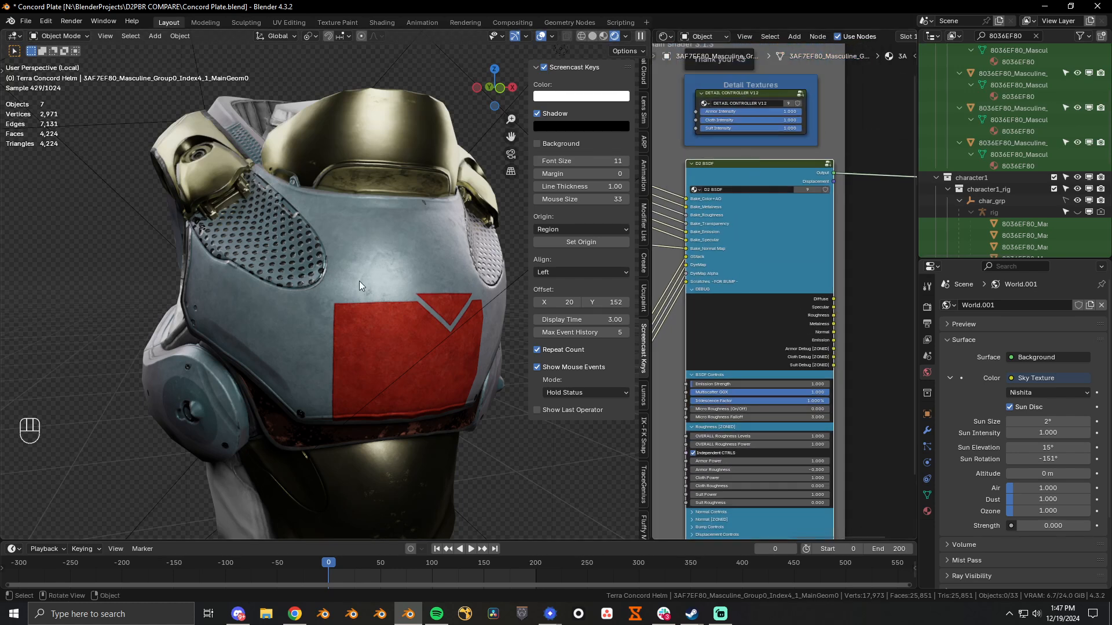
scroll(359, 281, "down", 3)
middle_click_drag(359, 281, 391, 270)
scroll(391, 270, "up", 4)
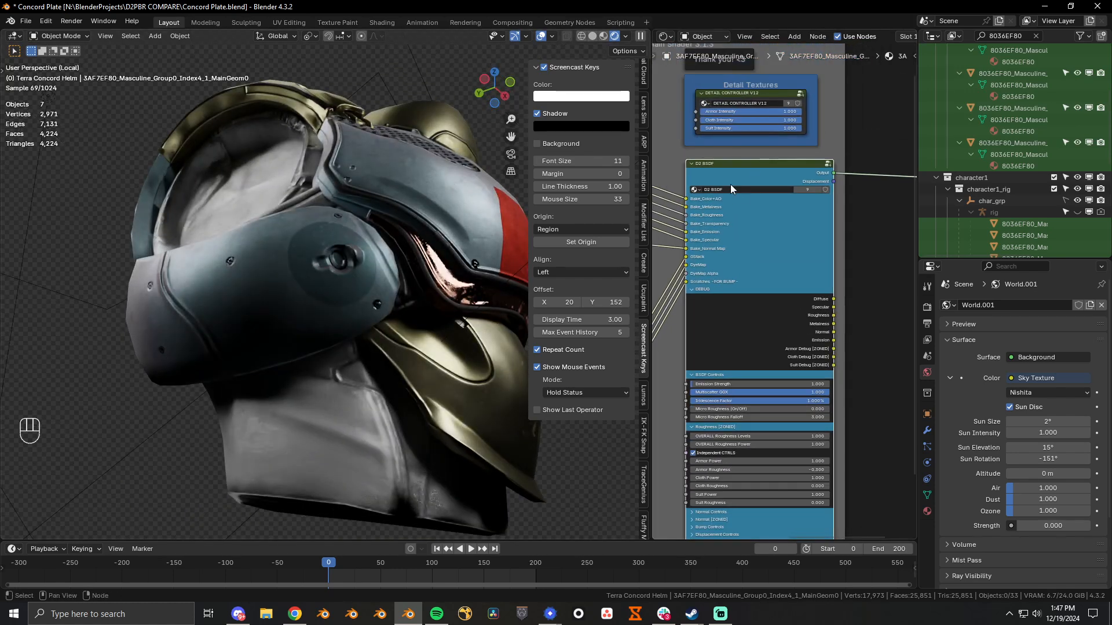
left_click(747, 176, "ctrl+shift")
left_click(747, 176, "ctrl+shift")
left_click(747, 176, "ctrl+shift")
left_click(747, 176, "ctrl+shift")
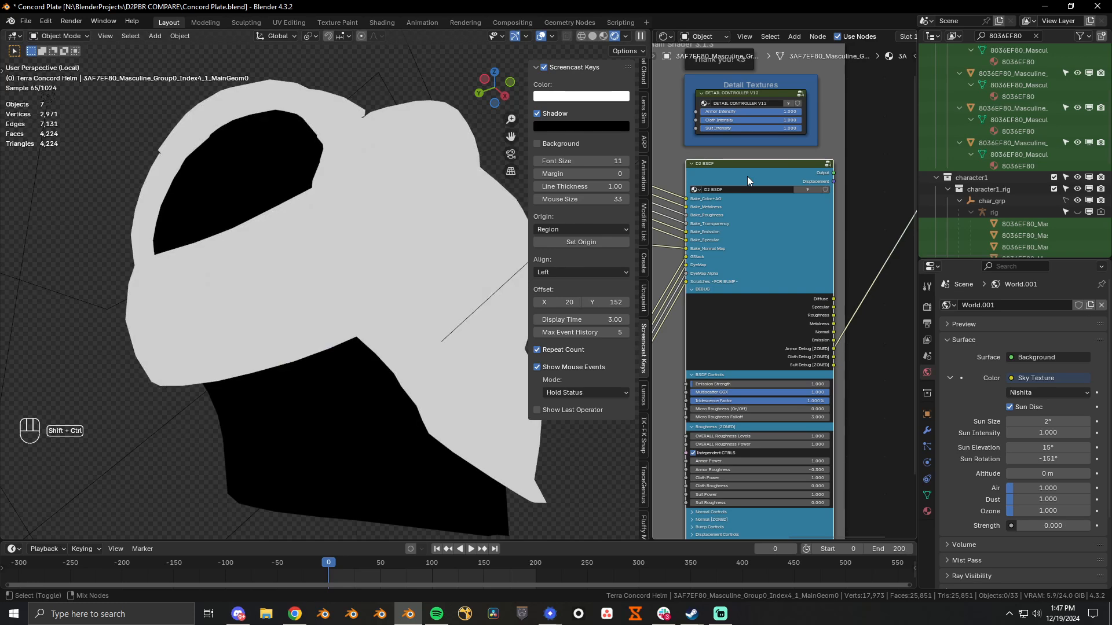
left_click(747, 177, "ctrl+shift")
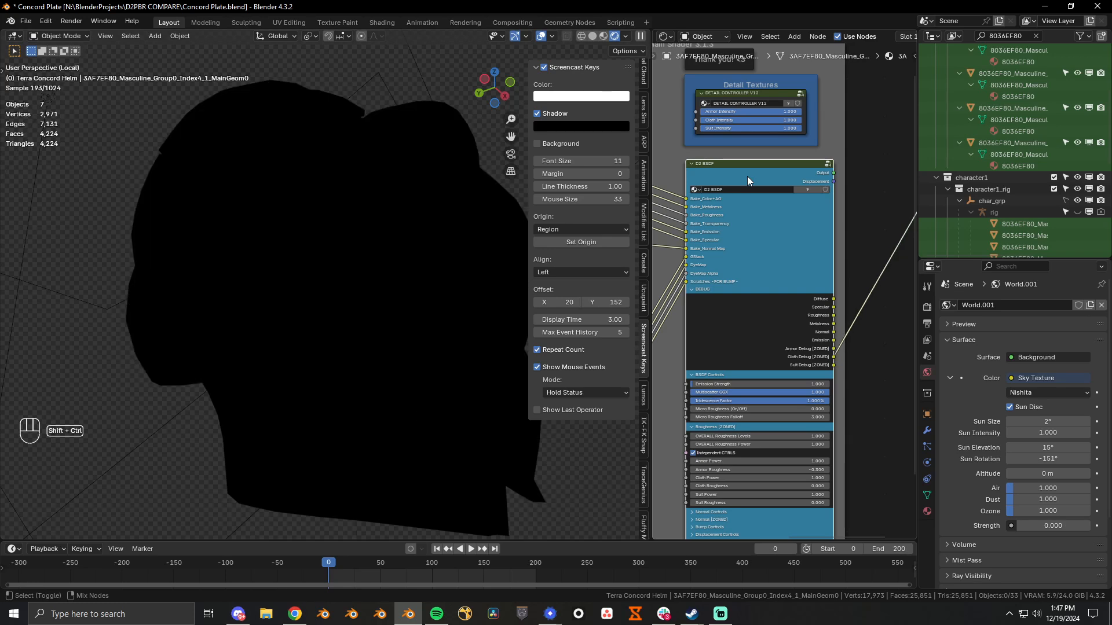
left_click(827, 192, "ctrl+shift")
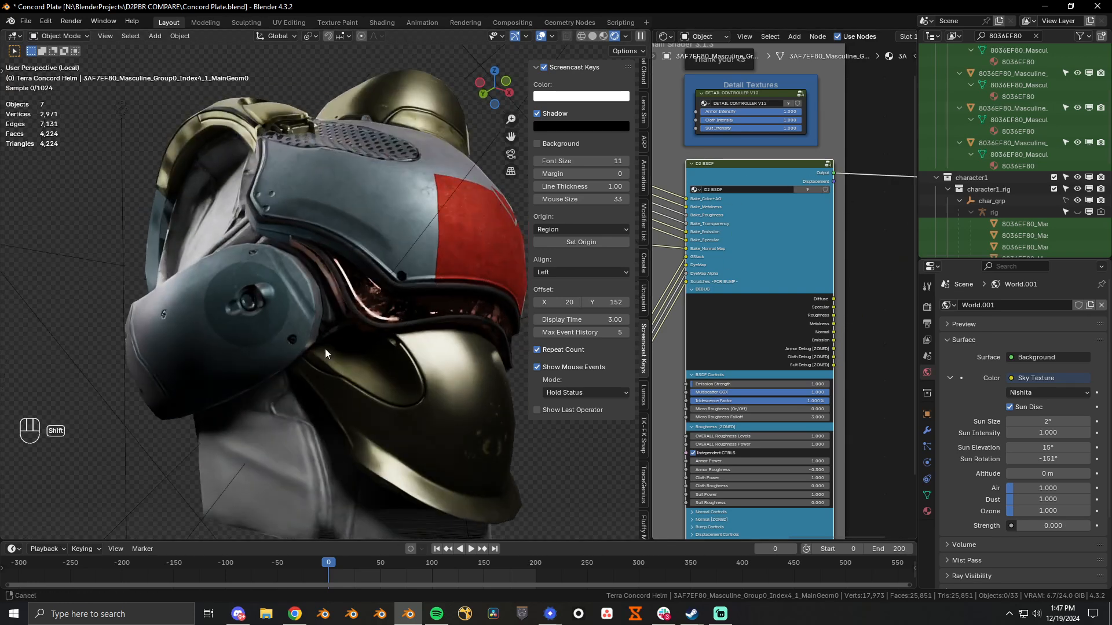
Try strongly negative Suit Roughness and Armor Roughness values on the helmet, and collapse the DEBUG and BSDF Controls sections
middle_click_drag(325, 348, 331, 230, "shift")
left_click_drag(776, 503, 807, 503)
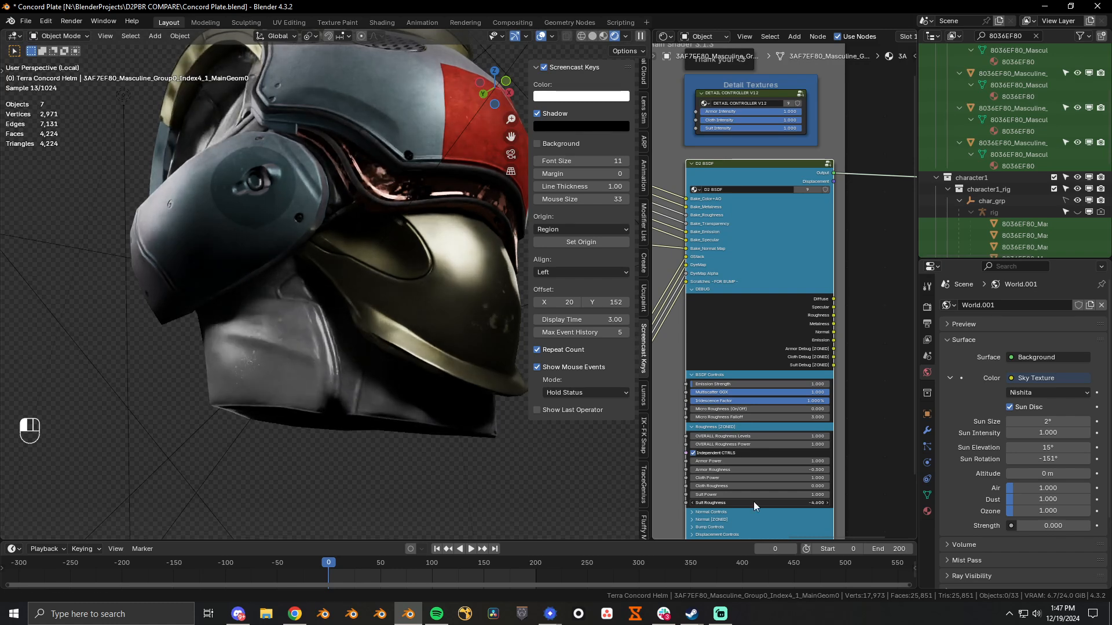
left_click(702, 290)
left_click(704, 296)
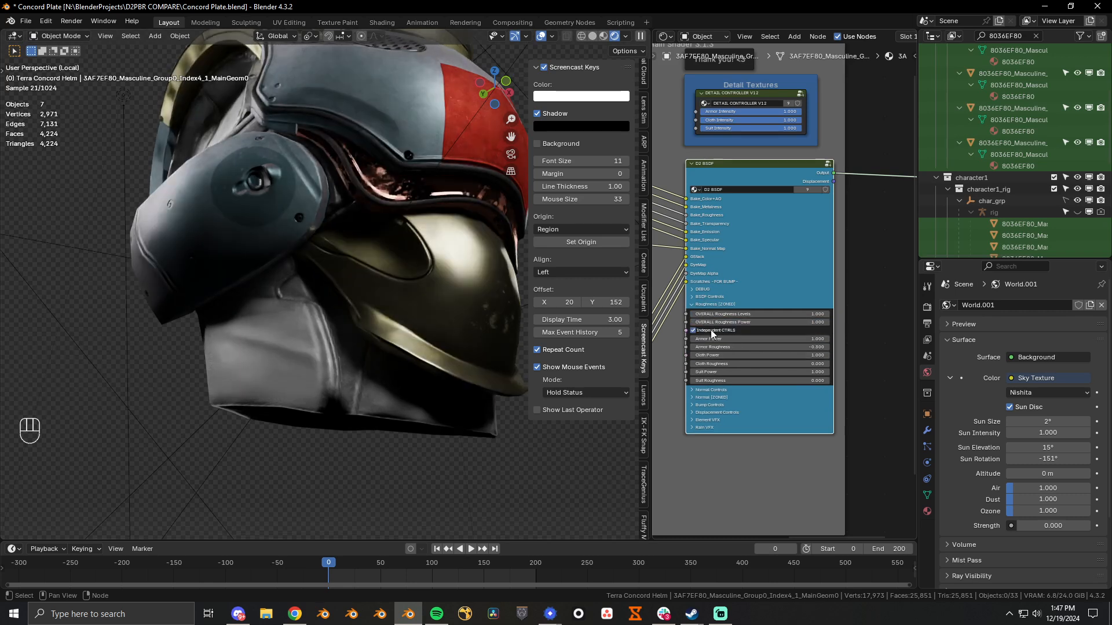
middle_click_drag(399, 324, 389, 304)
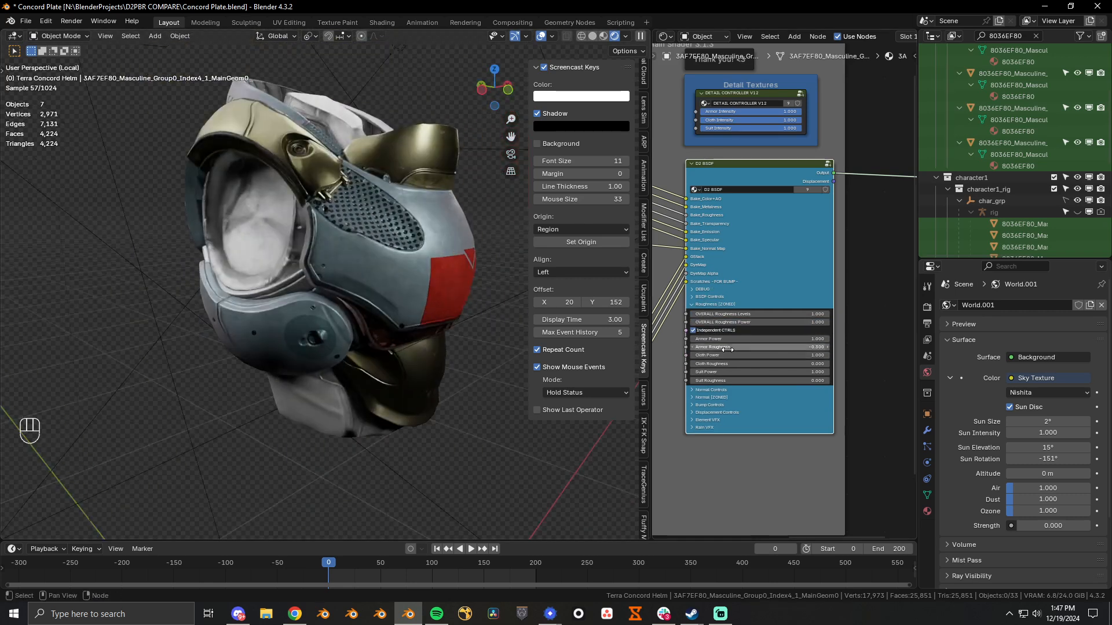
mouse_move(759, 348)
left_mouse_down()
mouse_move(709, 347)
mouse_move(811, 348)
mouse_move(710, 347)
mouse_move(810, 348)
mouse_move(709, 347)
mouse_move(811, 347)
mouse_move(709, 347)
mouse_move(811, 348)
mouse_move(748, 356)
left_mouse_up()
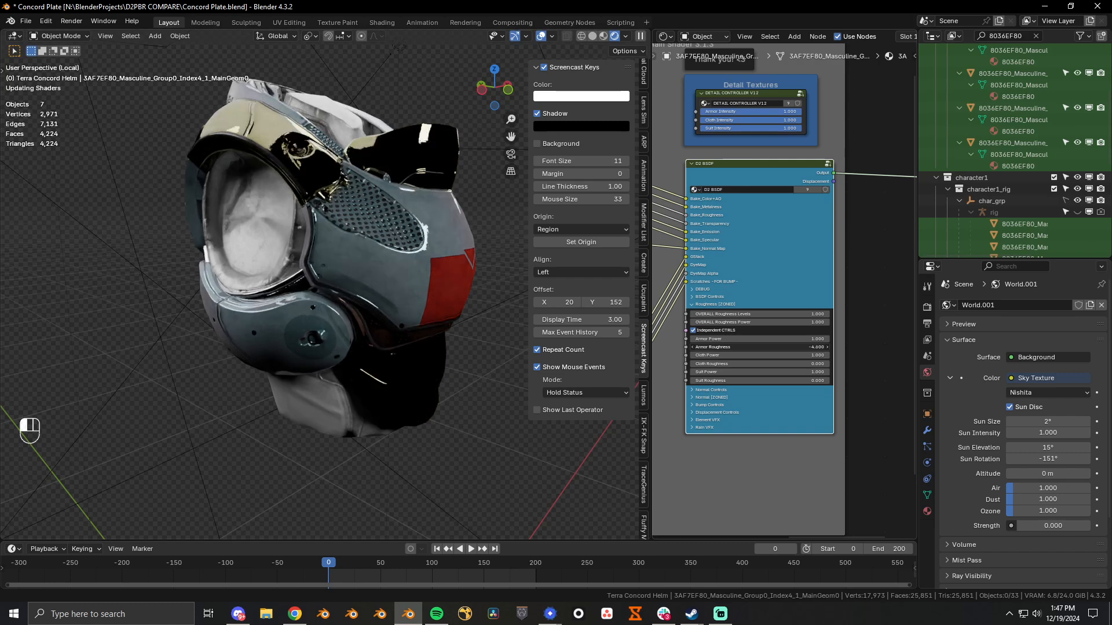
Expand the D2 BSDF's Rain VFX section and set Rain Fac to 1%
left_click(712, 429)
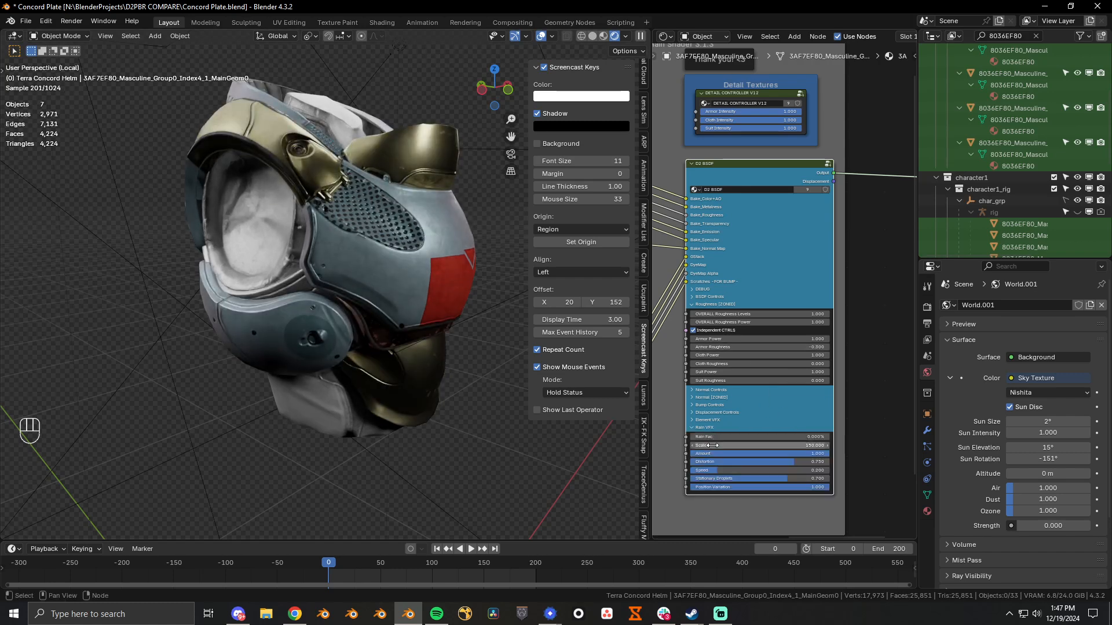
left_click_drag(712, 437, 854, 438)
scroll(289, 332, "up", 4)
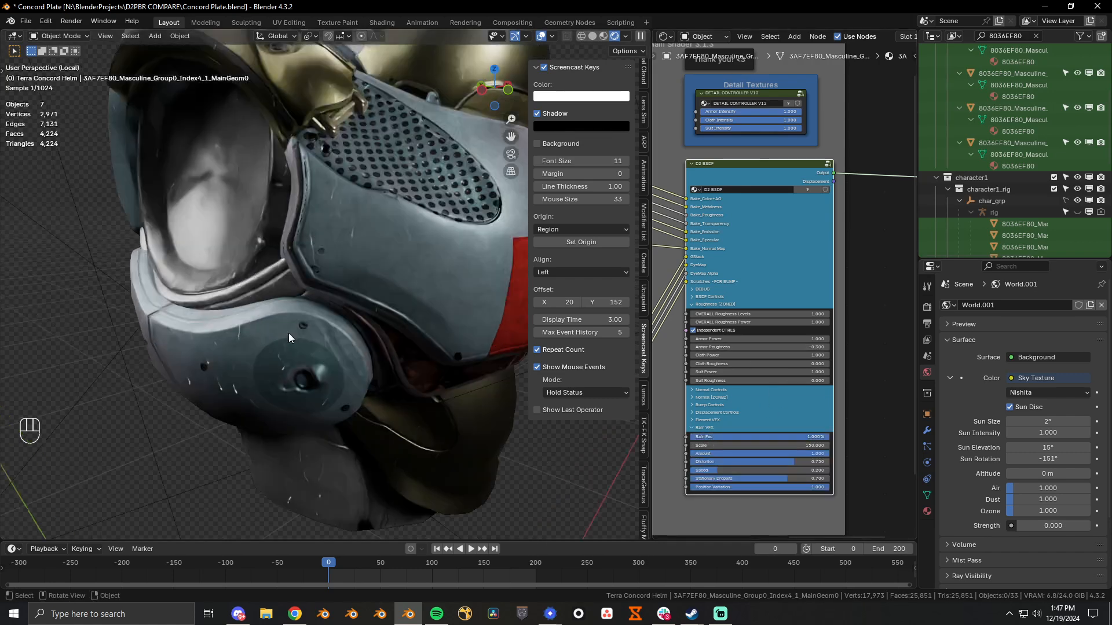
middle_click_drag(288, 332, 315, 263)
scroll(308, 276, "up", 2)
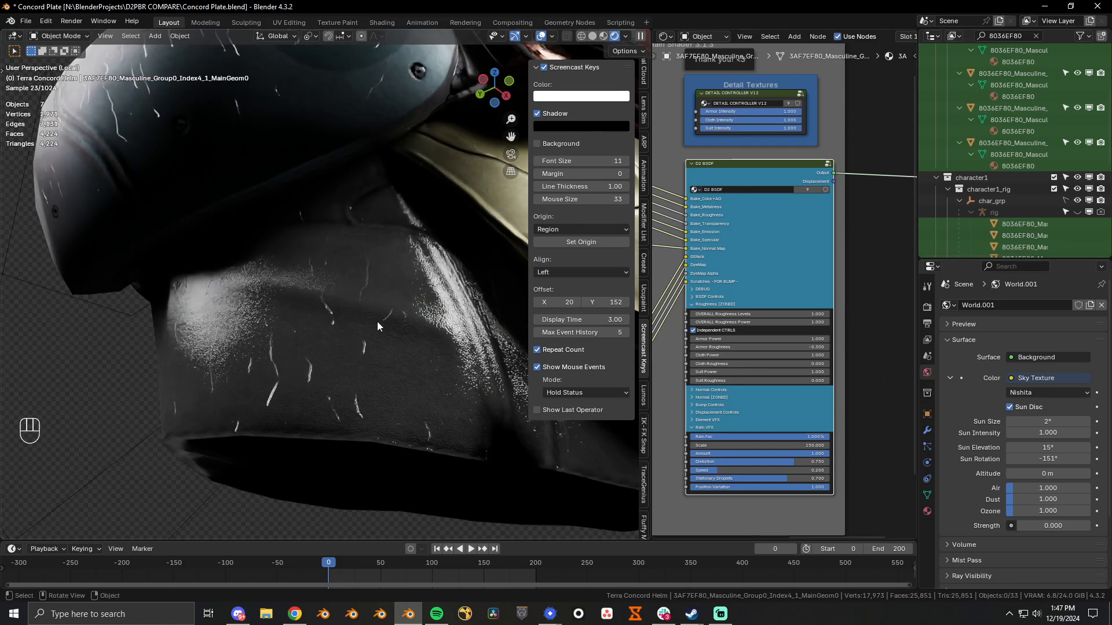
scroll(360, 353, "up", 6)
scroll(354, 344, "down", 4)
Play the animation to examine the moving rain on the helmet from close up and farther away, and stop playback
key("space")
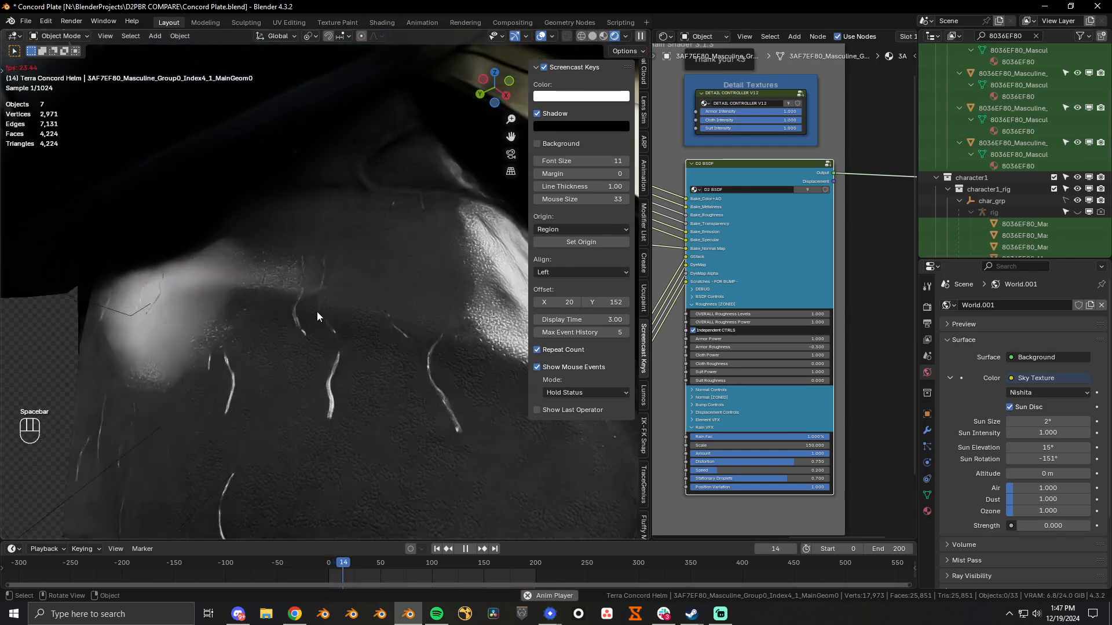
scroll(318, 312, "down", 5)
middle_click_drag(228, 205, 247, 267)
scroll(247, 266, "down", 5)
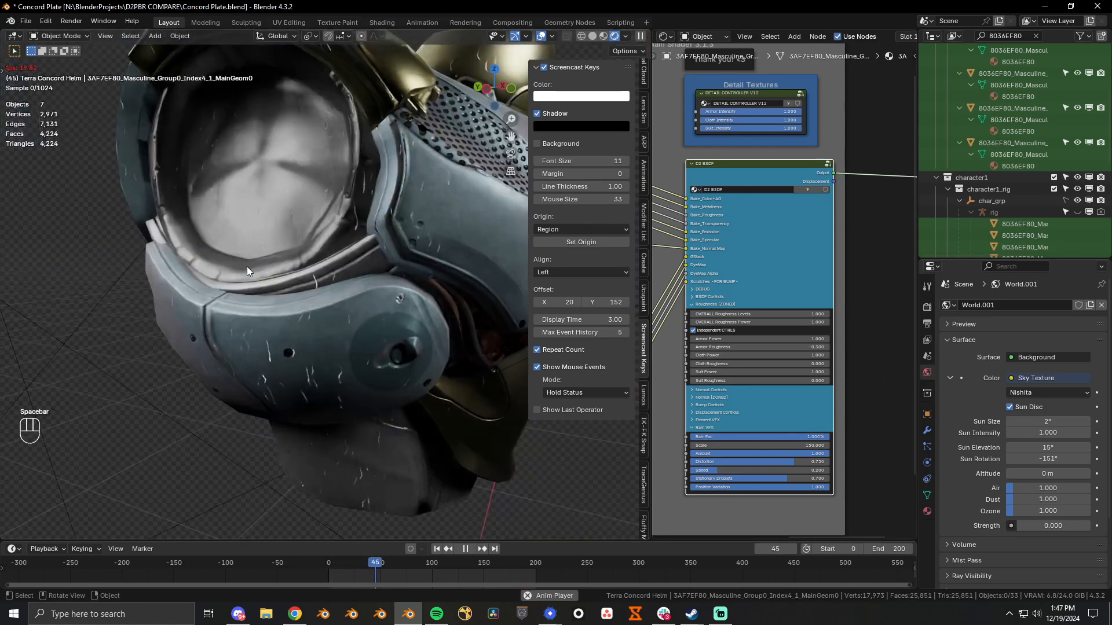
key("space")
scroll(364, 295, "down", 2)
middle_click_drag(363, 295, 288, 293)
scroll(288, 293, "up", 1)
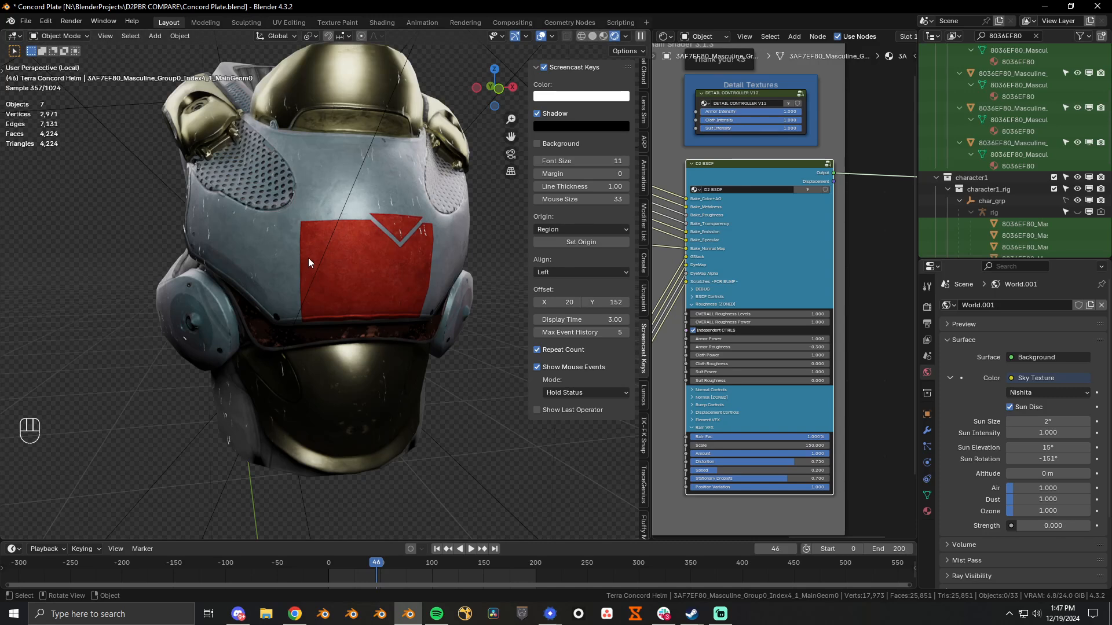
Select the main helmet mesh and try rotating it
scroll(285, 267, "down", 3)
left_click(426, 272)
key("r")
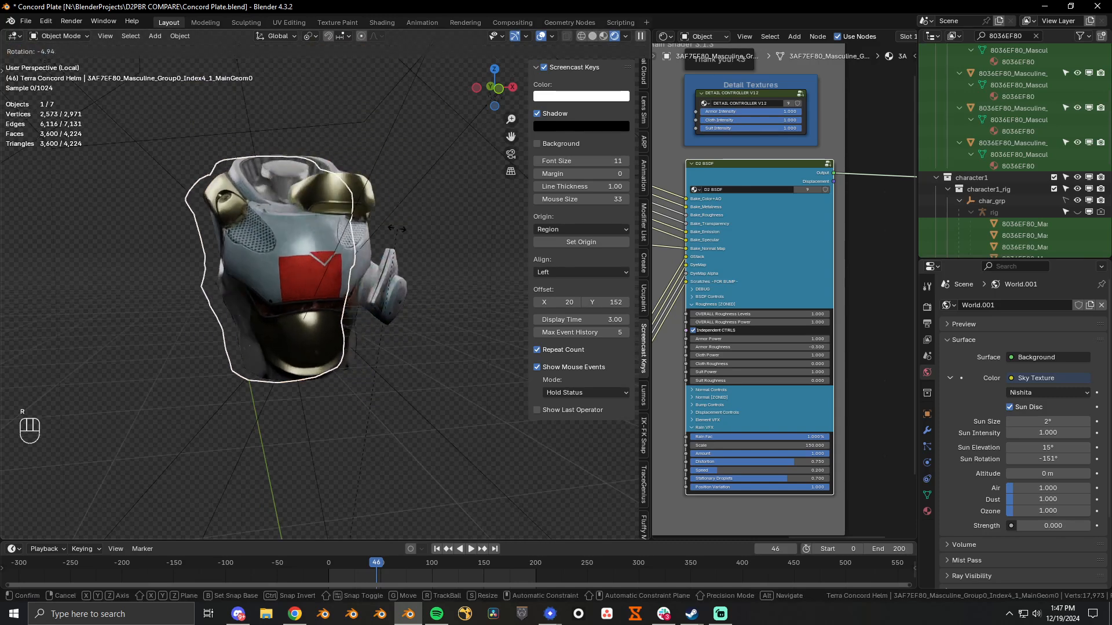
right_click(288, 240)
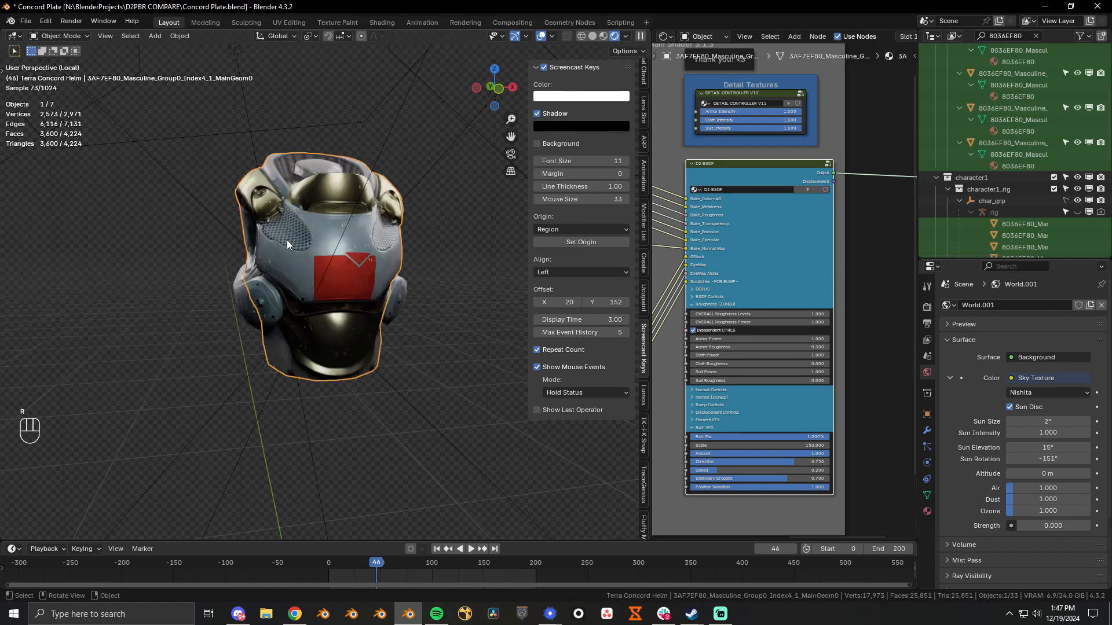
Lower Rain Fac to remove the rain from the helmet, and collapse the Rain VFX section
mouse_move(319, 303)
middle_mouse_down()
mouse_move(246, 263)
mouse_move(329, 305)
middle_mouse_up()
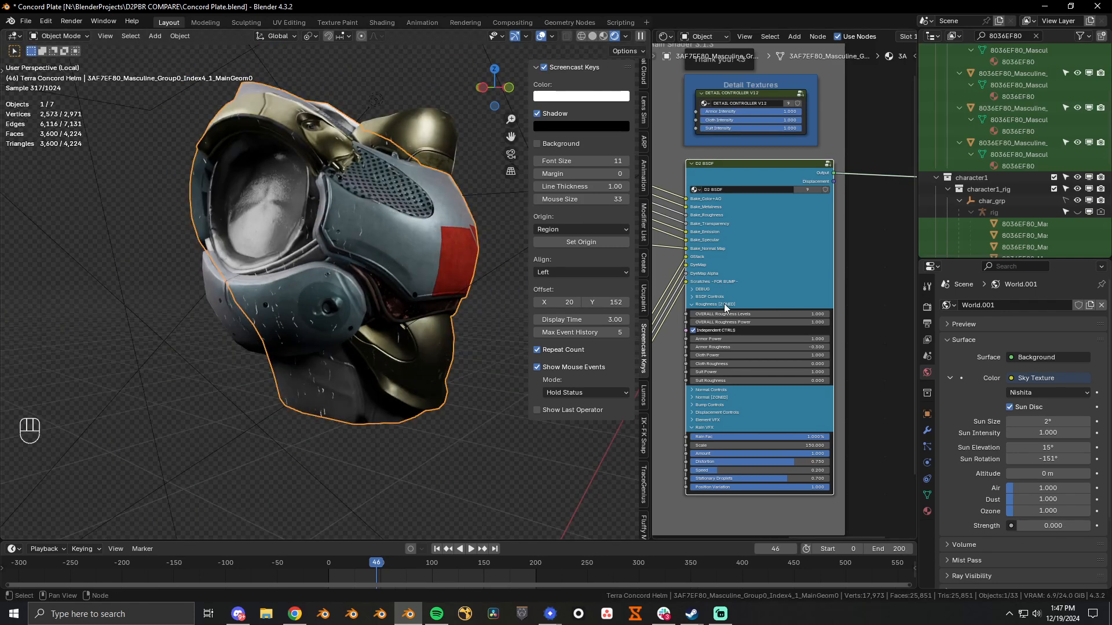
left_click_drag(770, 437, 724, 438)
left_click(702, 427)
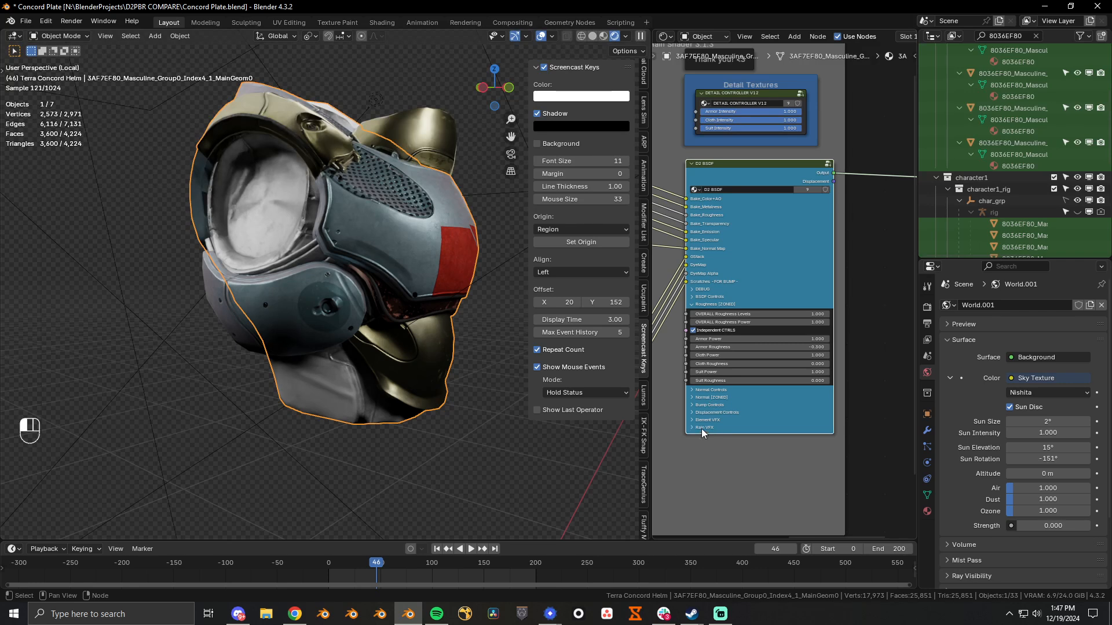
Try a Suit Roughness of -5 and examine its effect on the helmet's neck fabric
scroll(709, 313, "up", 3)
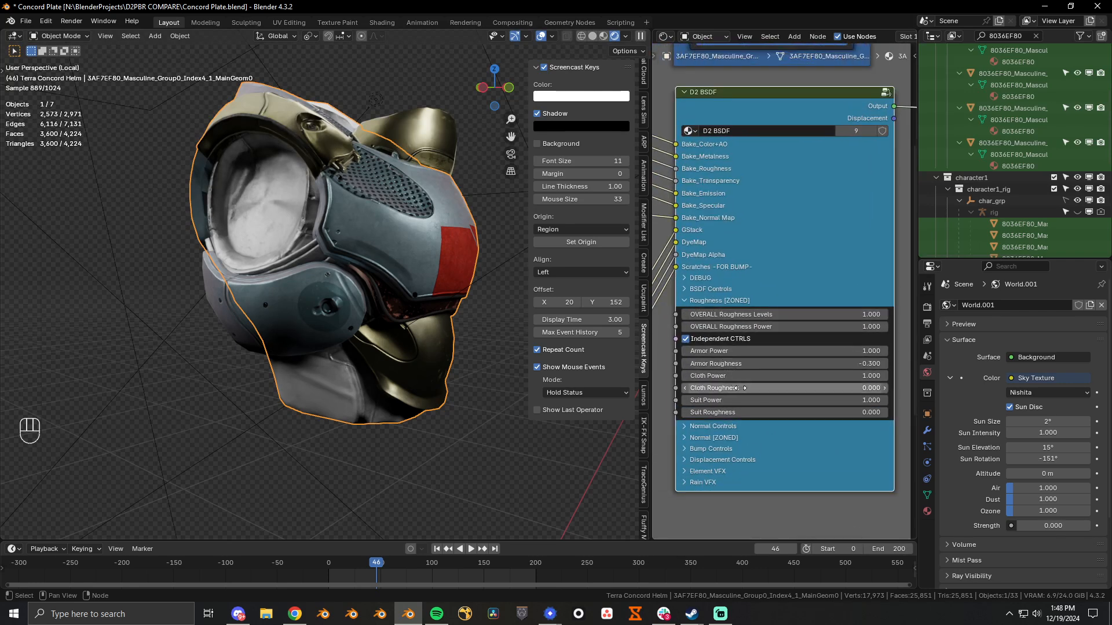
left_click_drag(748, 411, 721, 411)
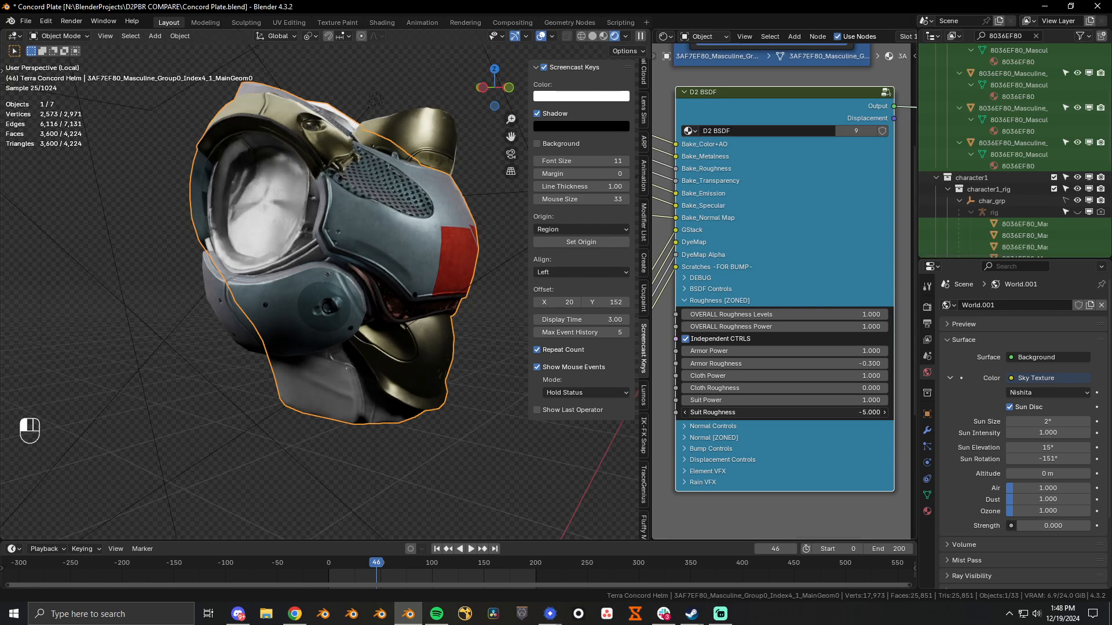
right_click(747, 411)
middle_click_drag(412, 391, 370, 392, "shift")
scroll(378, 320, "up", 6)
left_click_drag(801, 412, 717, 412)
right_click(801, 413)
scroll(348, 329, "down", 2)
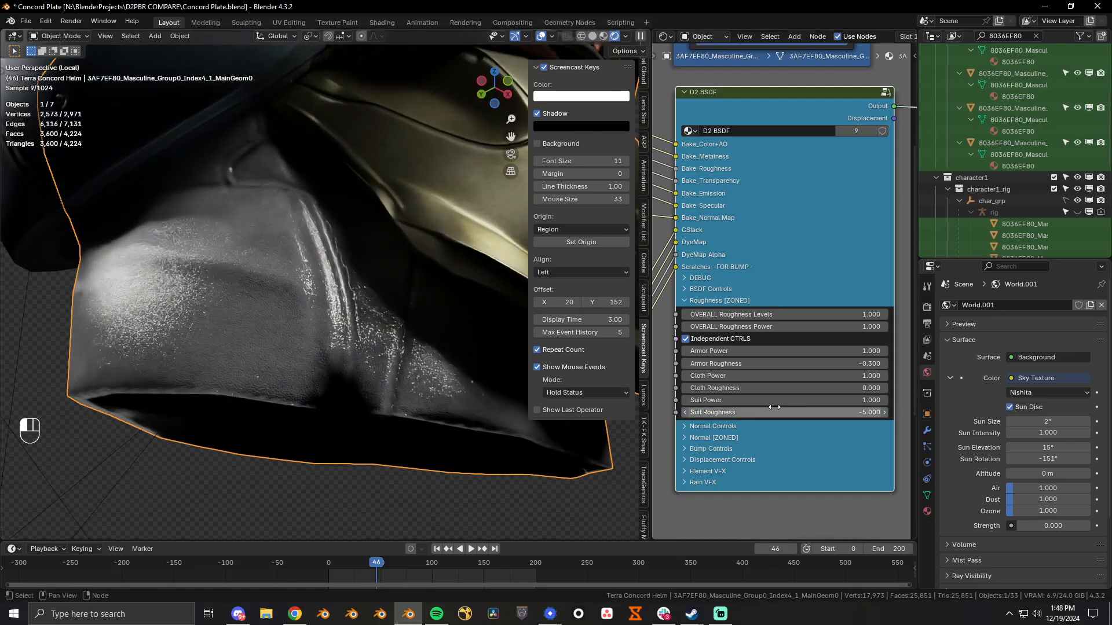
Set the D2 BSDF's Suit Roughness to 0 and view the whole helmet from the front
mouse_move(351, 297)
middle_mouse_down()
mouse_move(336, 296)
mouse_move(350, 298)
middle_mouse_up()
left_click(747, 412)
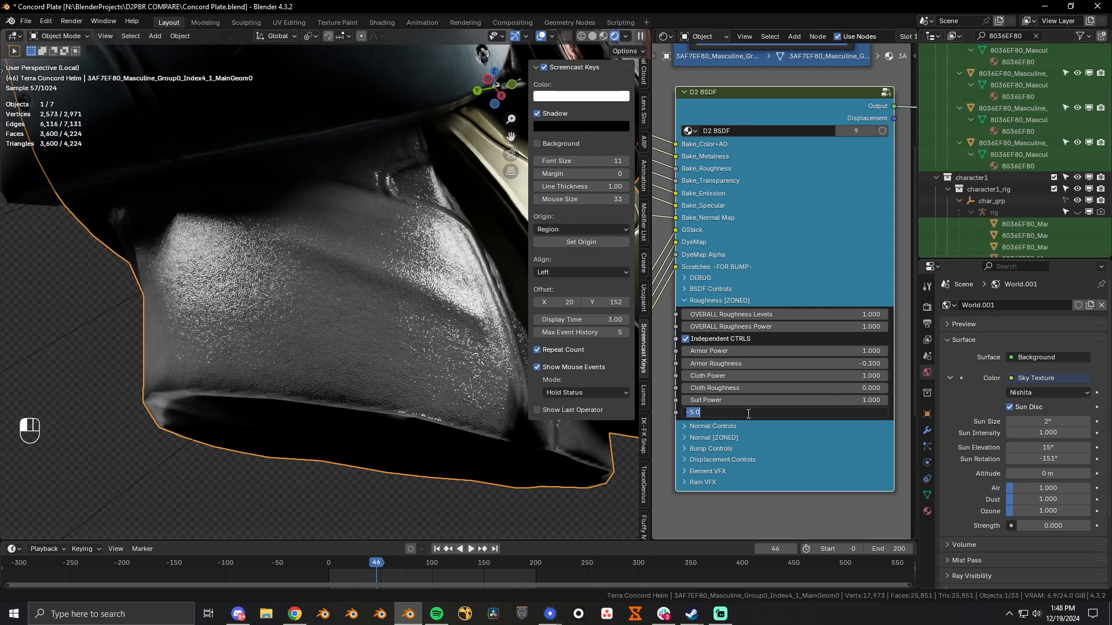
key("Return")
scroll(212, 201, "down", 4)
middle_click_drag(200, 246, 510, 278)
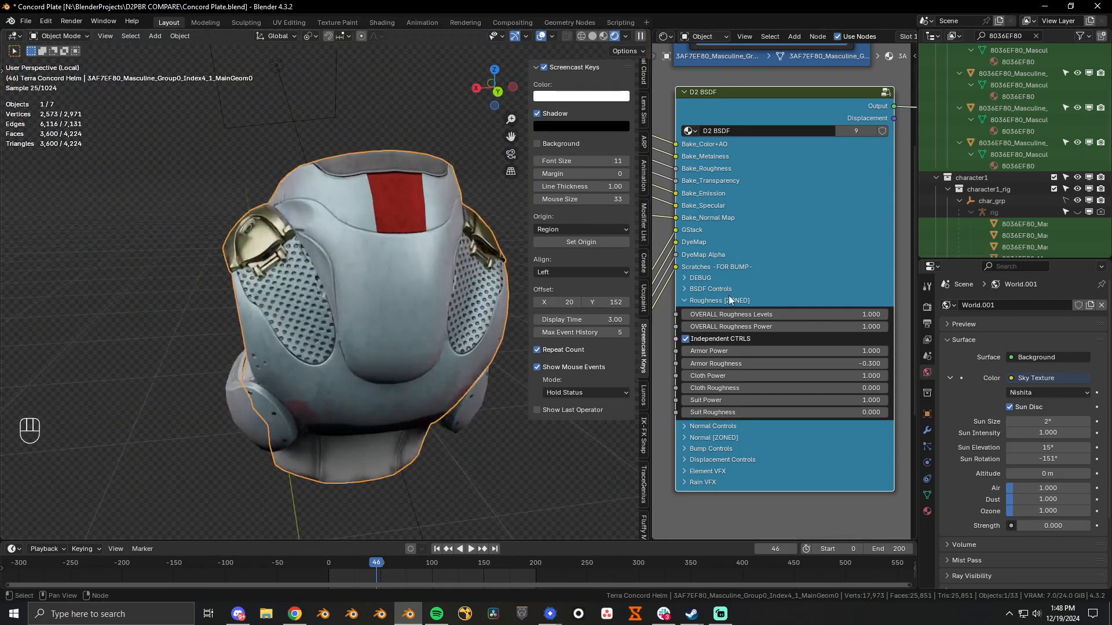
Look through the DEBUG and BSDF Controls sections, and leave them and Roughness [ZONED] collapsed on the D2 BSDF
left_click(706, 299)
left_click(699, 289)
left_click(707, 279)
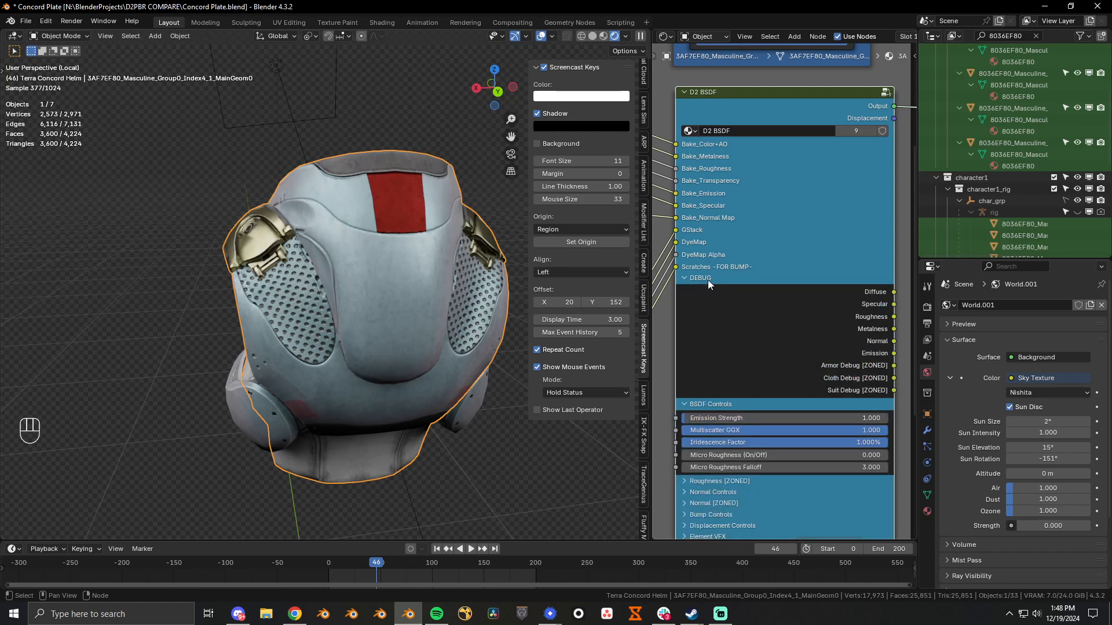
left_click(707, 279)
left_click_drag(846, 328, 873, 328)
left_click(744, 292)
scroll(759, 197, "down", 3)
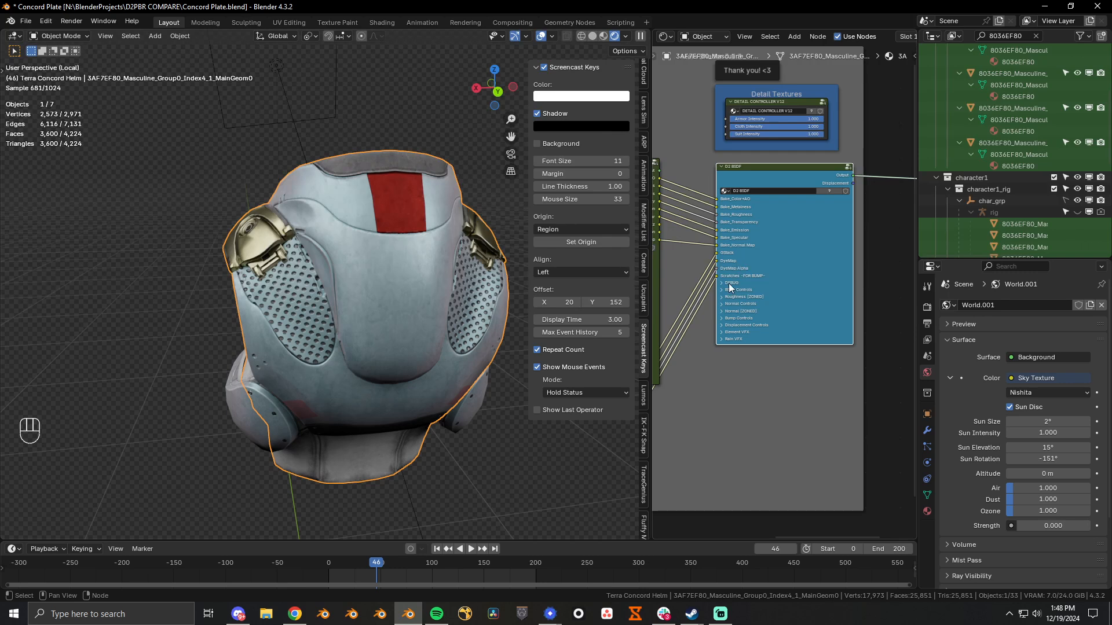
Expand the DEBUG section and preview its outputs on the helmet in turn, from Diffuse through Normal
left_click(786, 281)
middle_click_drag(785, 280, 683, 250)
scroll(697, 202, "up", 2)
left_click(711, 135, "ctrl+shift")
left_click(711, 135, "ctrl+shift")
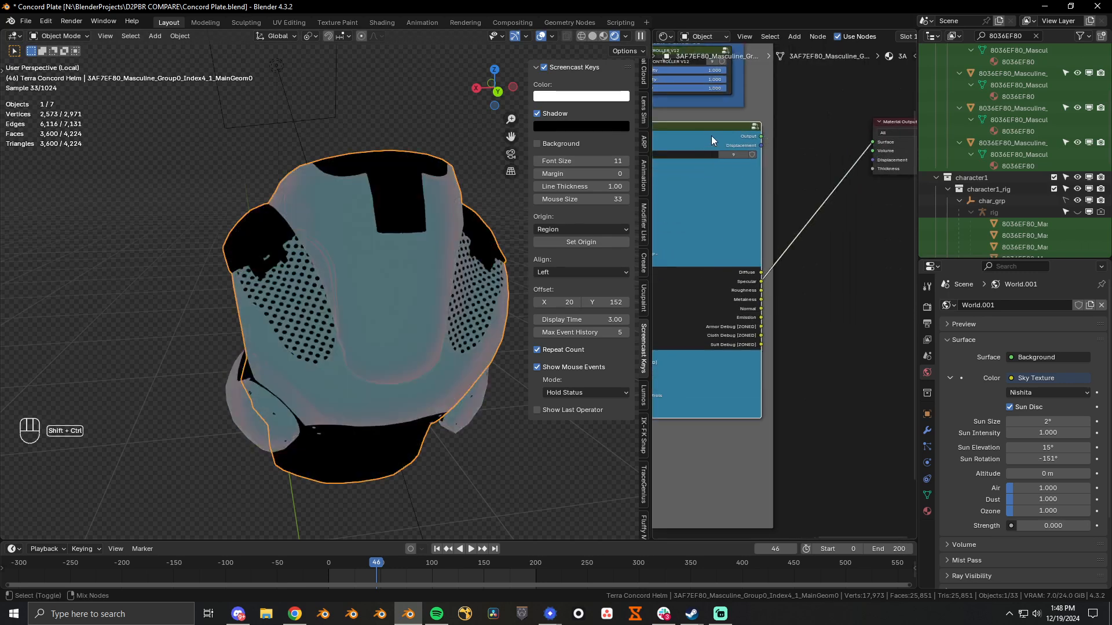
left_click(711, 135, "ctrl+shift")
left_click(711, 135, "ctrl+shift")
left_click(711, 136, "ctrl+shift")
Add a Principled BSDF node beside the D2 BSDF, below the Material Output
key("shift+a")
mouse_move(814, 245)
type("prin")
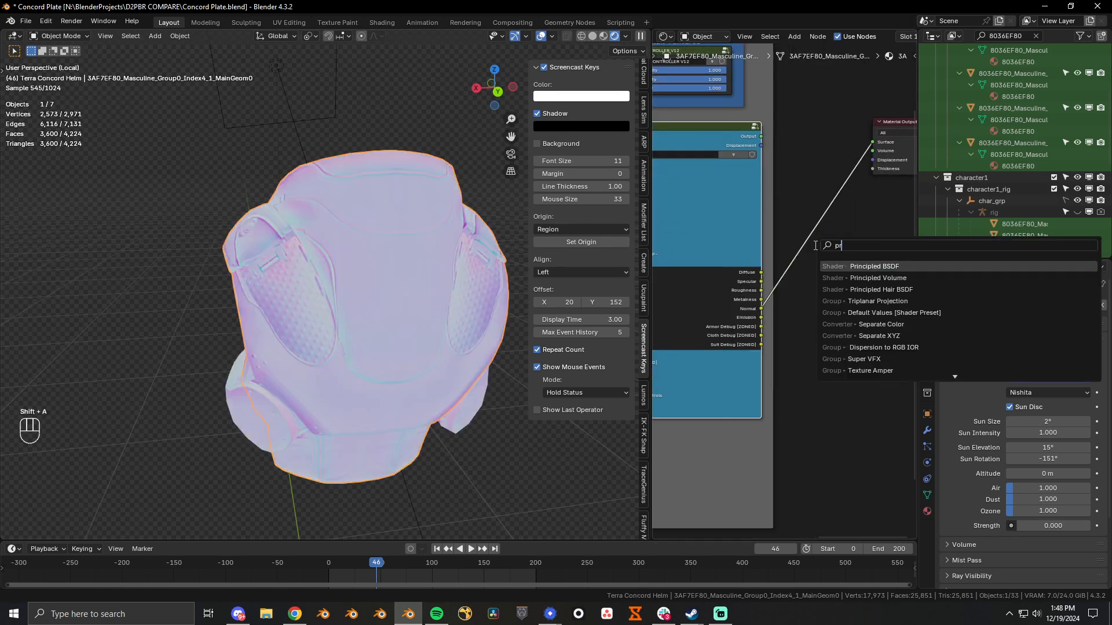
key("Return")
left_click(819, 254)
Connect the D2 BSDF's Diffuse, Specular, Roughness and Metalness outputs to the Principled BSDF's Base Color, Specular IOR Level, Roughness and Metallic inputs
left_click_drag(761, 272, 819, 286)
scroll(786, 292, "up", 2)
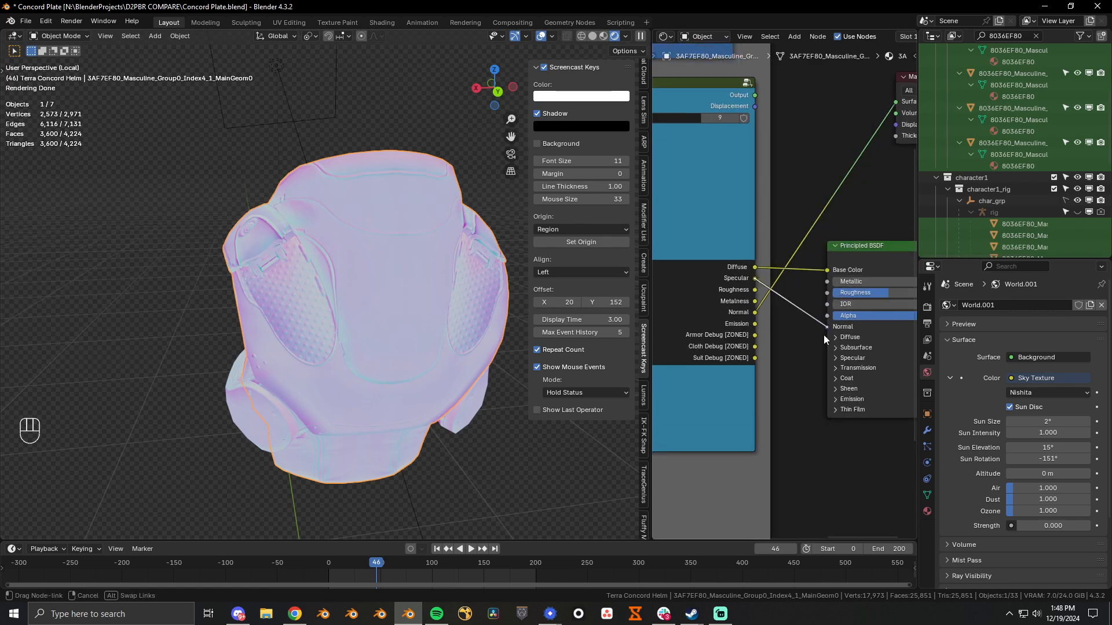
left_click(837, 358)
left_click_drag(827, 382, 798, 340)
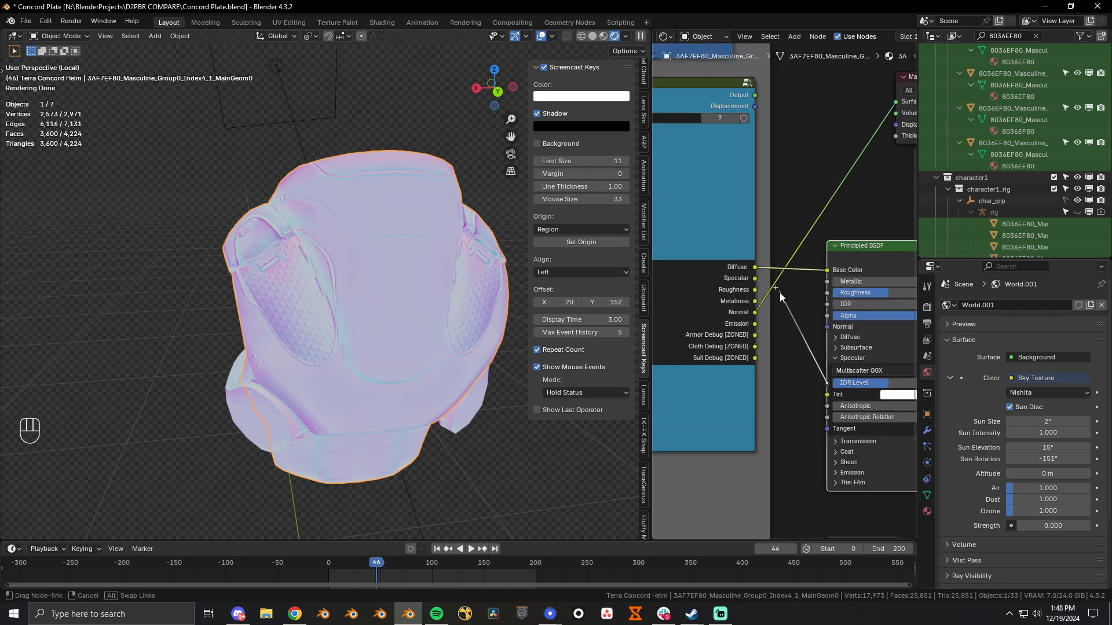
left_click_drag(763, 281, 827, 293)
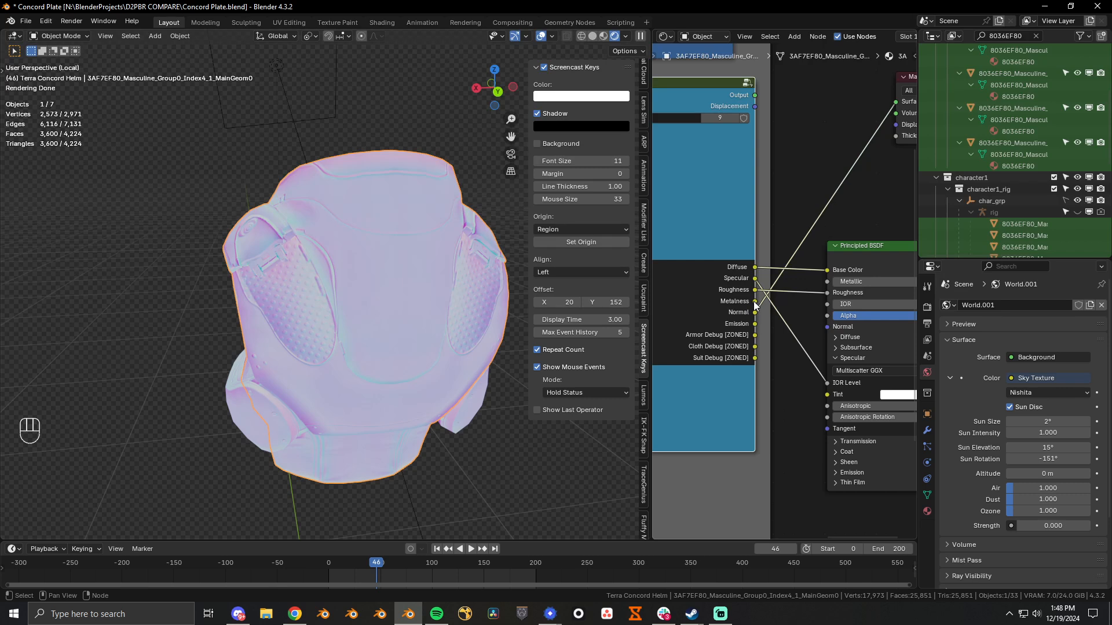
left_click_drag(755, 303, 827, 281)
Move the Principled BSDF farther from the D2 BSDF to make room between the two nodes
middle_click_drag(751, 324, 714, 308)
middle_click_drag(769, 356, 713, 295)
scroll(788, 211, "down", 2)
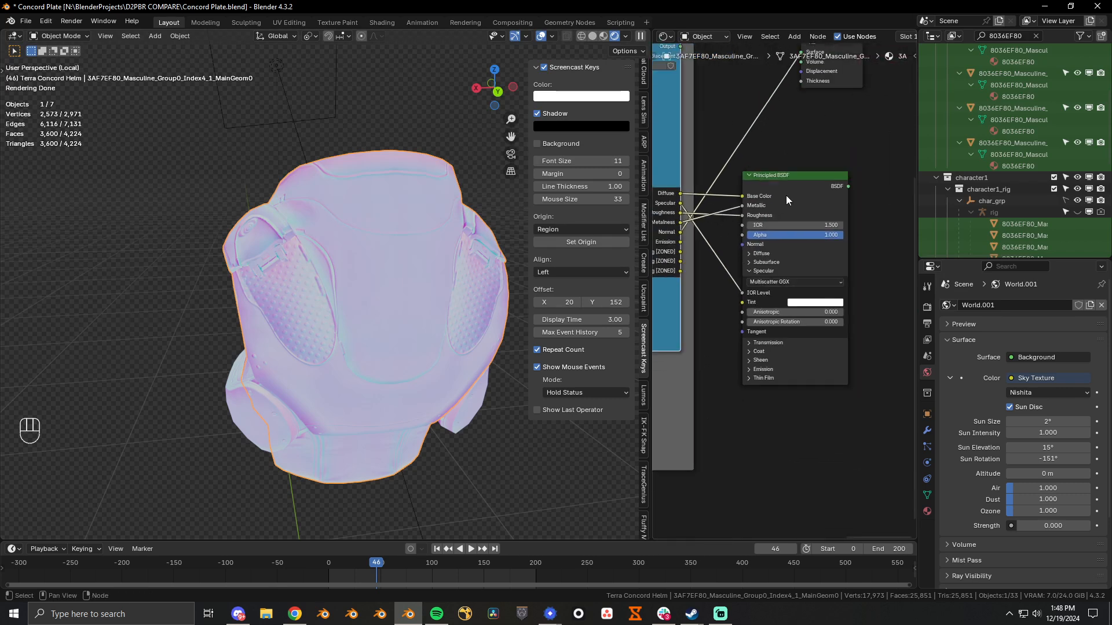
left_click(788, 198)
key("g")
left_click(853, 185)
Add a Normal Map node, feed the D2 BSDF's Normal output into its Color, and connect it to the Principled BSDF's Normal input
key("shift+a")
mouse_move(780, 227)
type("norm")
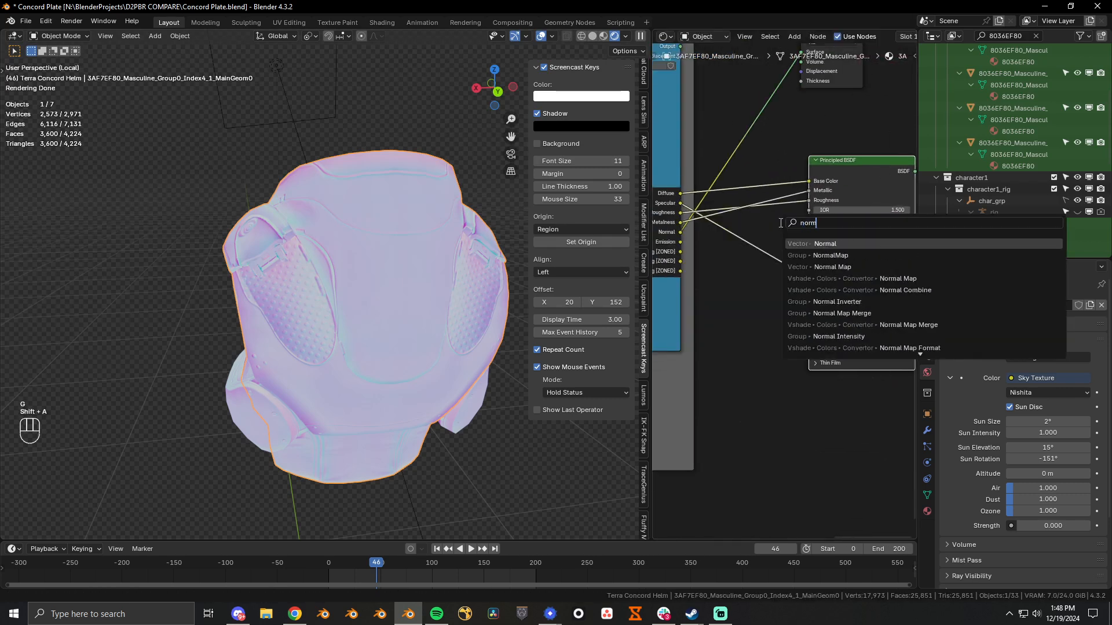
key("Down")
key("Down")
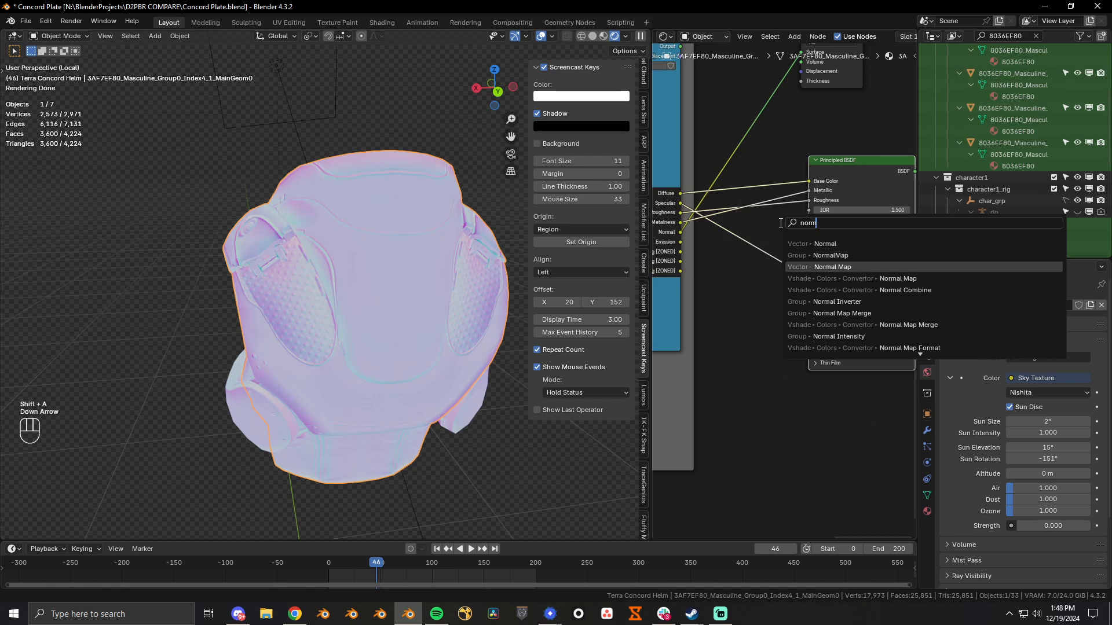
key("Return")
left_click(717, 293)
left_click_drag(681, 232, 718, 350)
right_click_drag(759, 334, 842, 290, "alt")
Connect the D2 BSDF's Emission output to the Principled BSDF's emission Color and set the emission Strength to 1
middle_click_drag(680, 244, 695, 249)
left_click_drag(718, 260, 823, 371)
left_click(831, 359)
middle_click_drag(843, 334, 813, 335)
double_click(825, 380)
type("1")
key("Return")
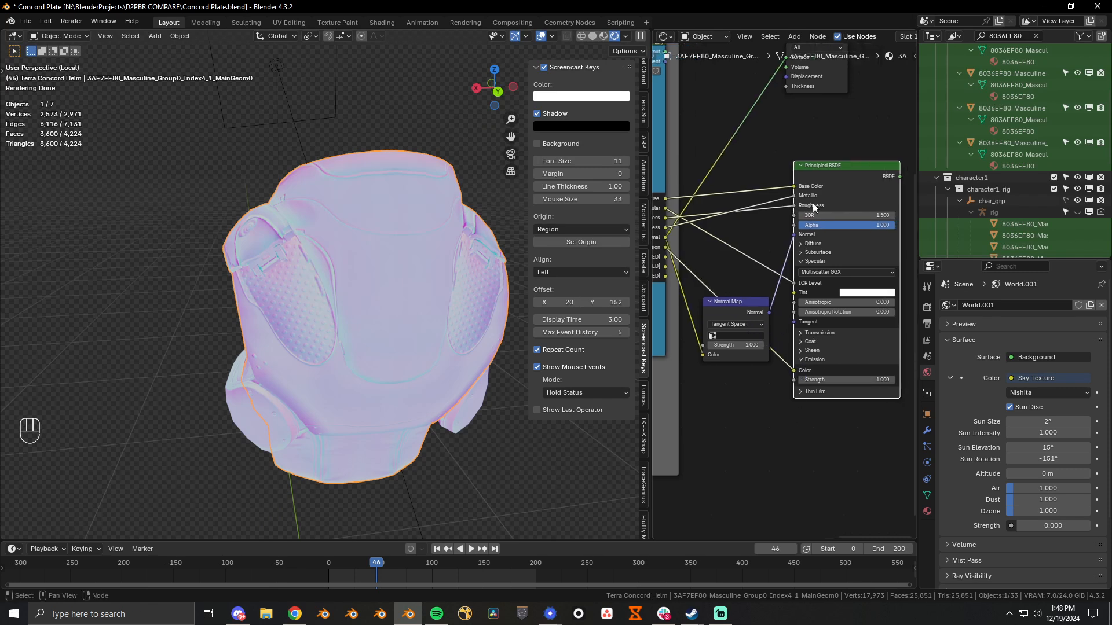
Preview the Principled BSDF on the helmet and view the helmet from the side
left_click(836, 177, "ctrl+shift")
middle_click_drag(510, 254, 416, 316)
middle_click_drag(663, 278, 828, 293)
Collapse DEBUG in favor of the D2 BSDF's Roughness [ZONED] section and adjust Armor Roughness to test the Principled BSDF preview
left_click(725, 220)
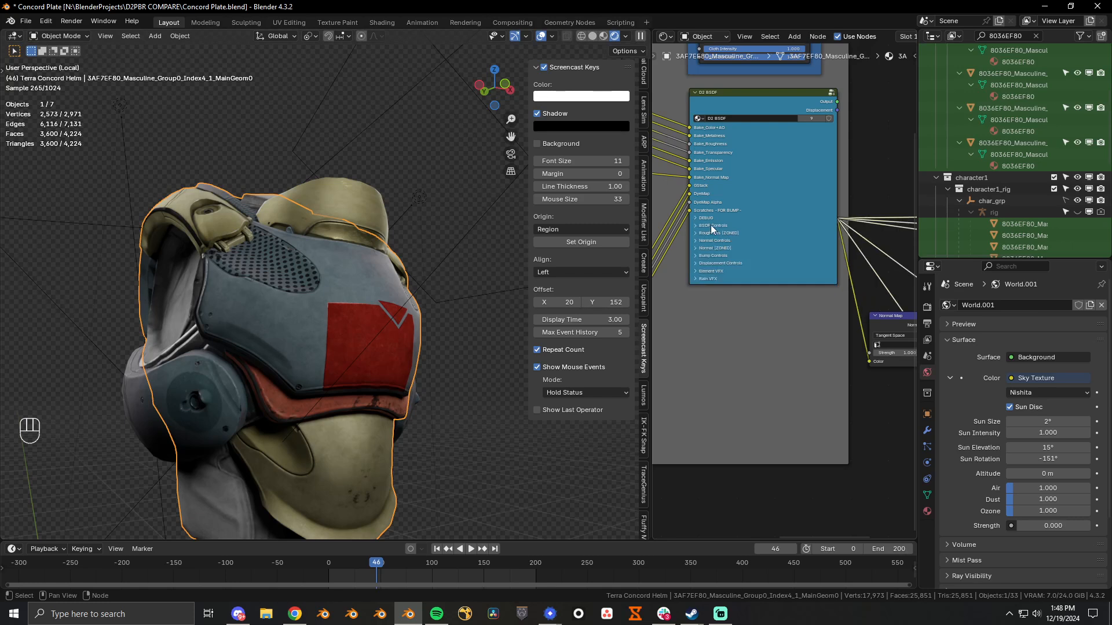
left_click(713, 233)
mouse_move(731, 276)
left_mouse_down()
mouse_move(792, 276)
mouse_move(757, 276)
left_mouse_up()
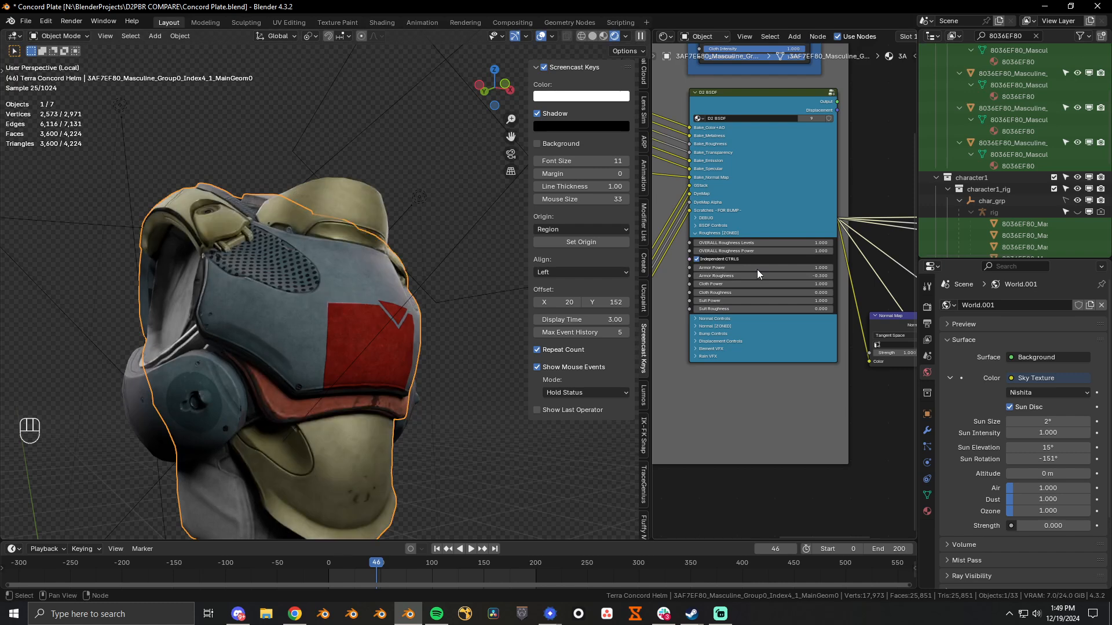
scroll(840, 266, "down", 1)
middle_click_drag(871, 231, 746, 224)
left_click_drag(737, 203, 821, 322)
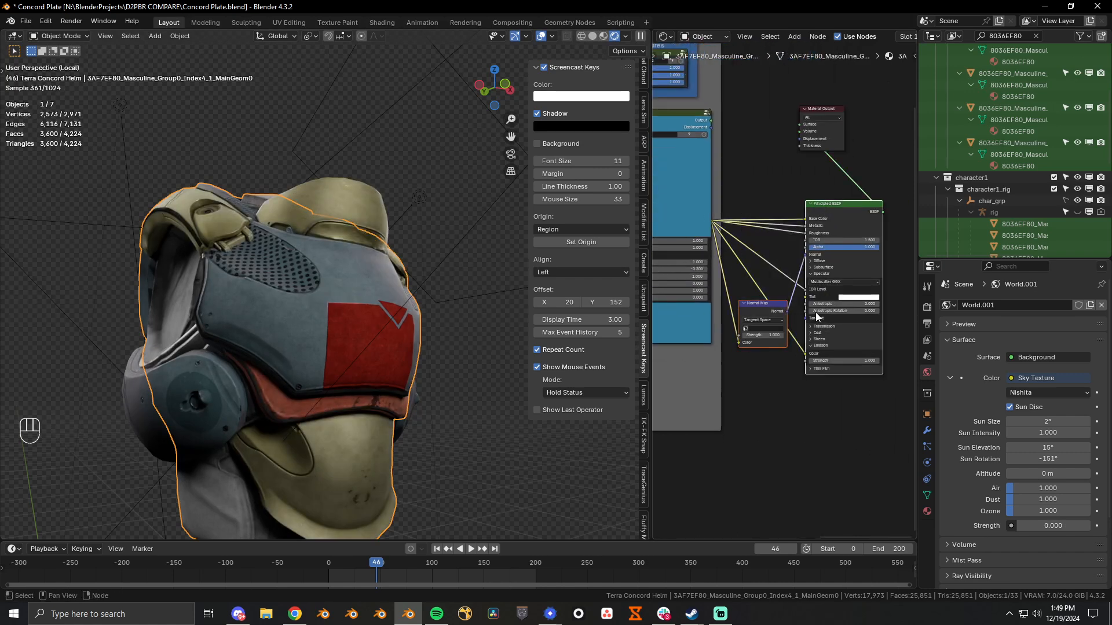
middle_click_drag(704, 249, 795, 252)
scroll(776, 249, "up", 1)
mouse_move(716, 274)
left_mouse_down()
mouse_move(692, 275)
mouse_move(755, 275)
mouse_move(715, 275)
left_mouse_up()
middle_click_drag(864, 284, 801, 277)
scroll(802, 274, "down", 1)
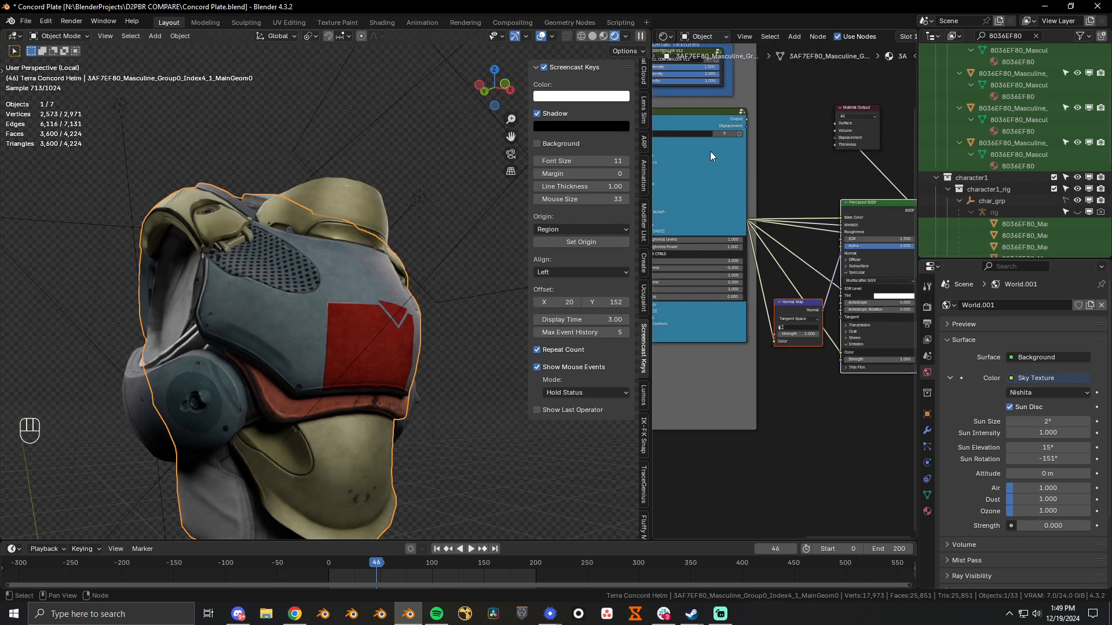
Route the D2 BSDF's Output back to the Material Output's Surface
left_click(713, 122, "ctrl+shift")
scroll(790, 200, "down", 1)
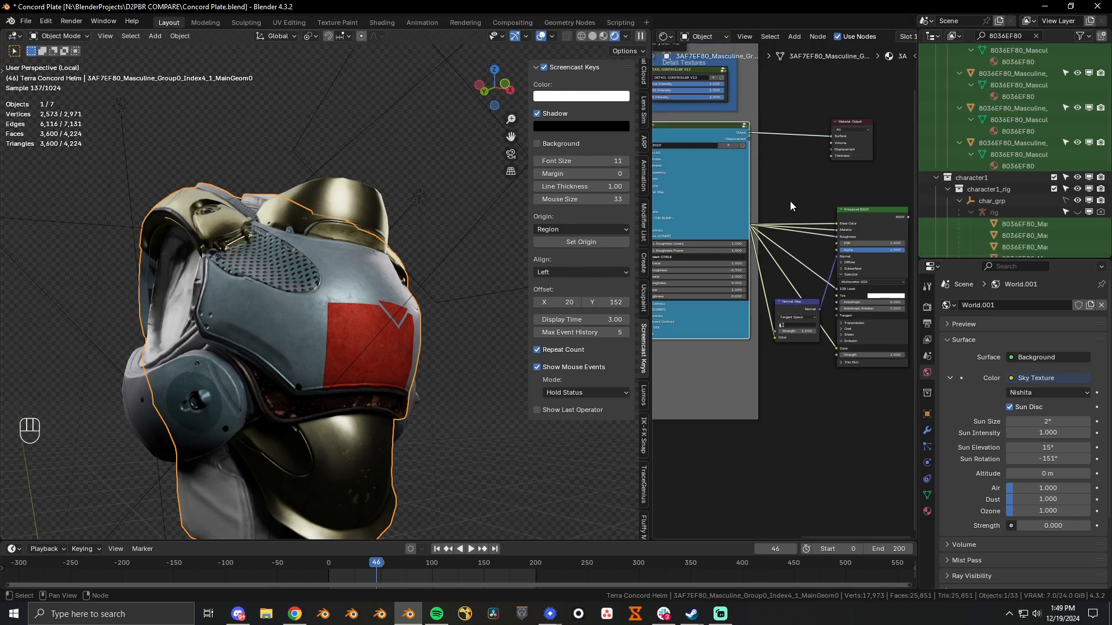
Delete the Principled BSDF and Normal Map nodes and save the Blender file
key("x")
key("ctrl+s")
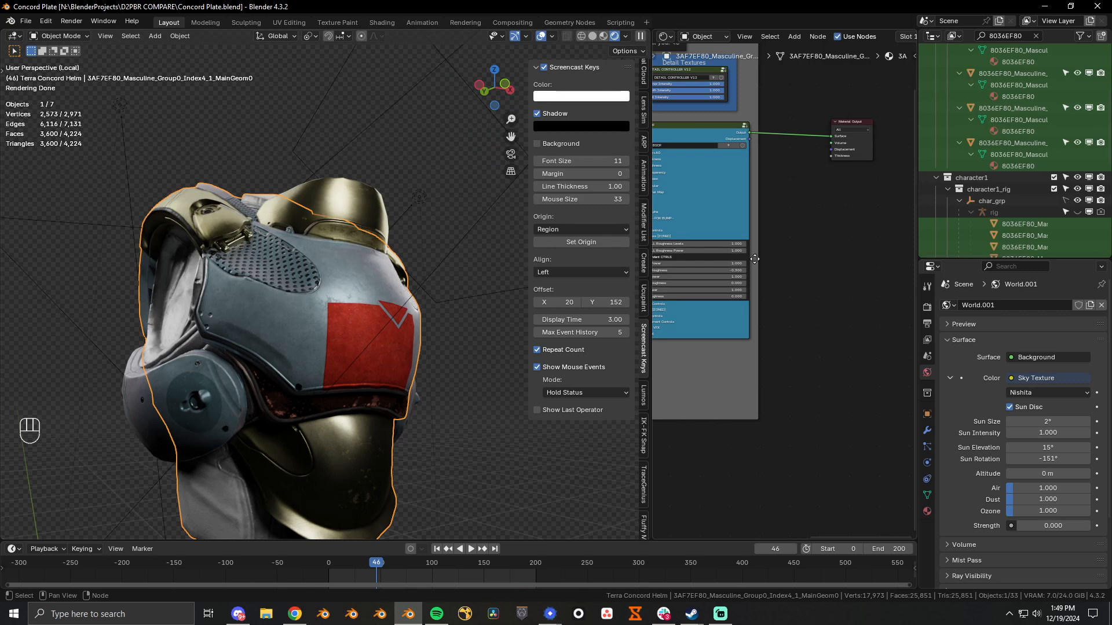
Show the scene's render properties and hide the 3D viewport's sidebar
left_click(927, 306)
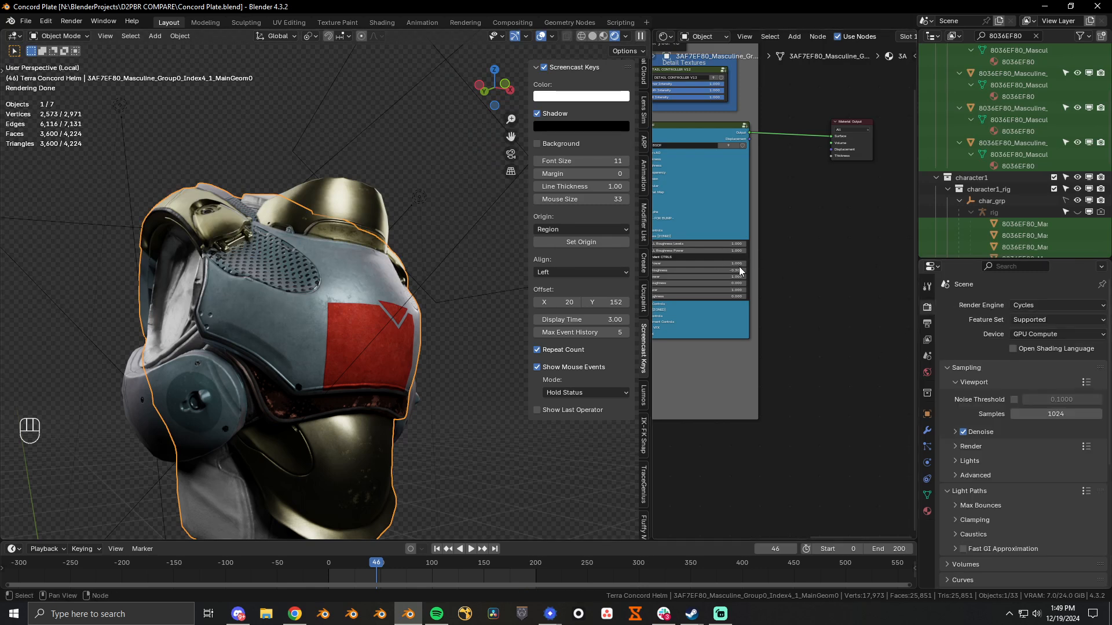
scroll(740, 271, "up", 3)
key("n")
Deselect the helmet and examine its D2 BSDF material from the front and side
mouse_move(443, 257)
middle_mouse_down()
mouse_move(322, 280)
mouse_move(376, 286)
mouse_move(440, 248)
middle_mouse_up()
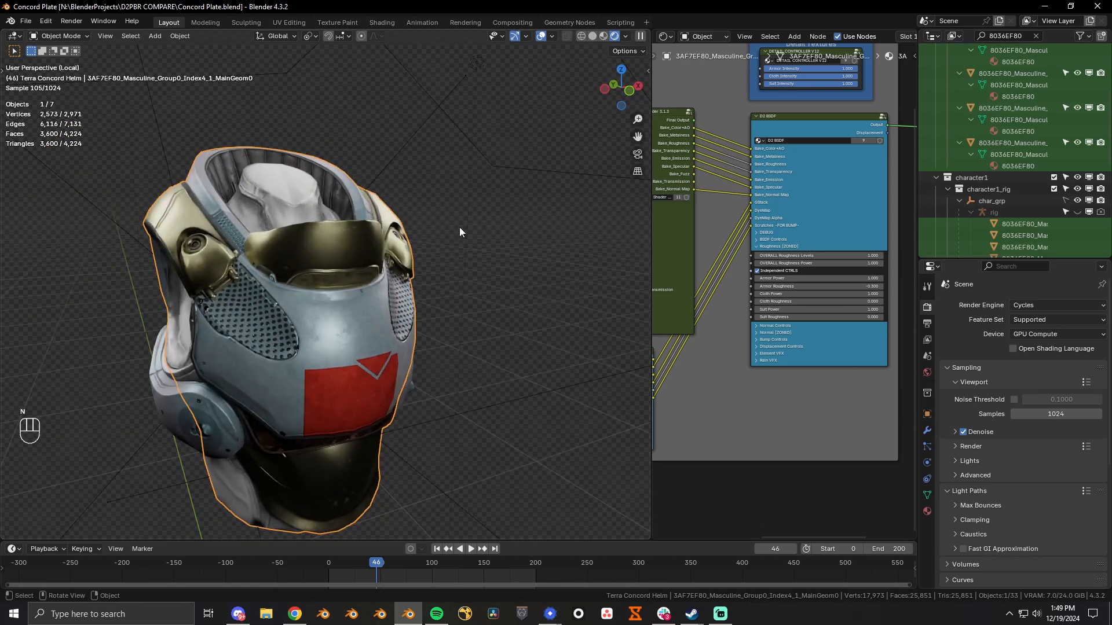
left_click(459, 227)
middle_click_drag(295, 193, 405, 249)
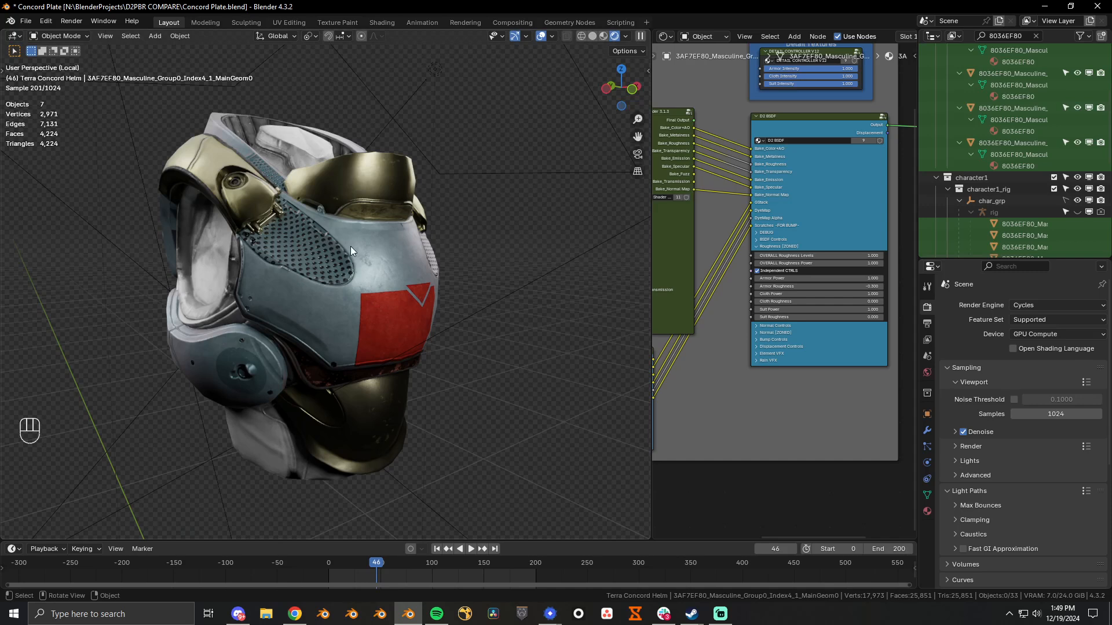
left_click(465, 221)
left_click(336, 277)
left_click(483, 235)
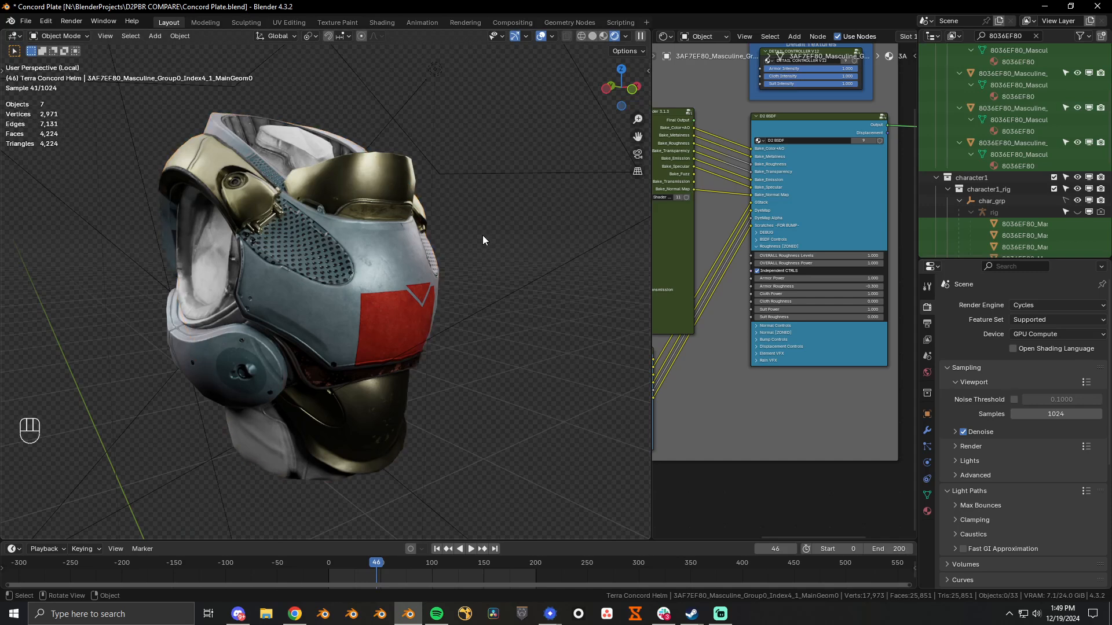